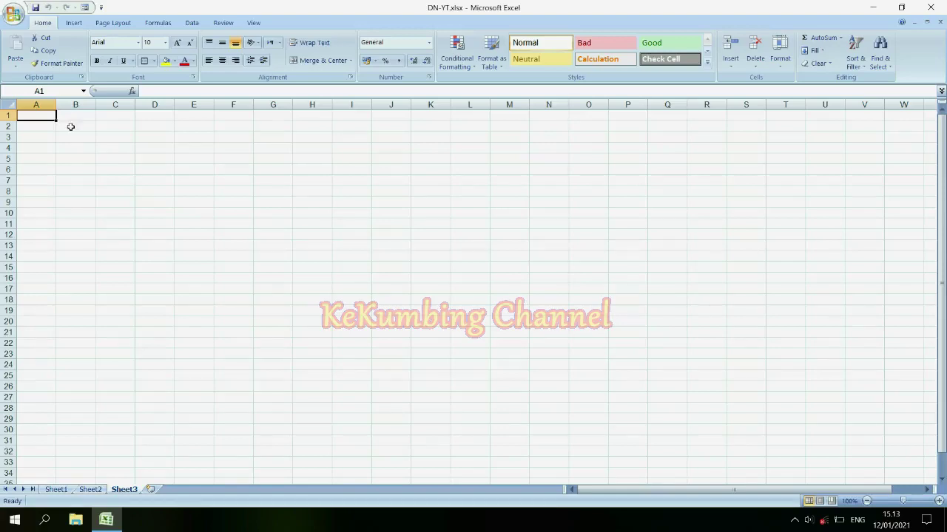
List the arithmetic operator symbols =, +, -, *, /, % and ^ down cells A1 to A7, one per cell
text(=)
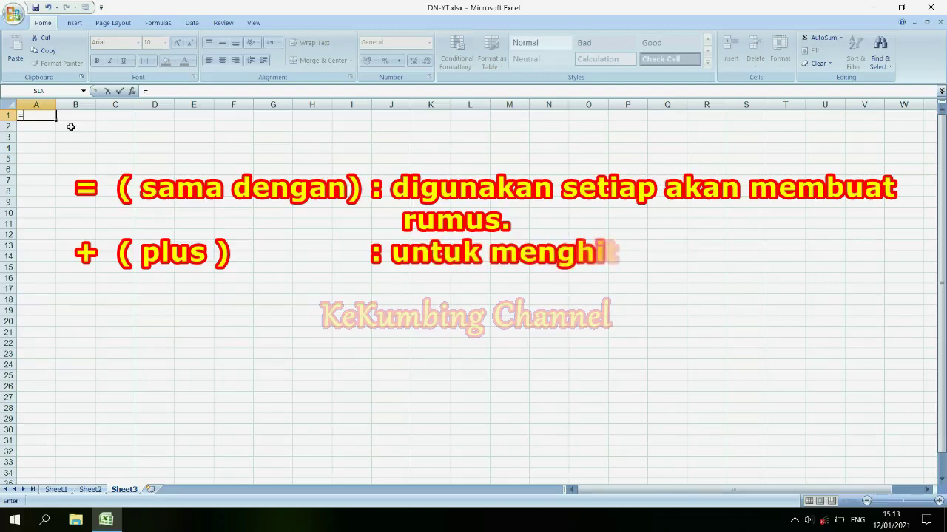
key(Return)
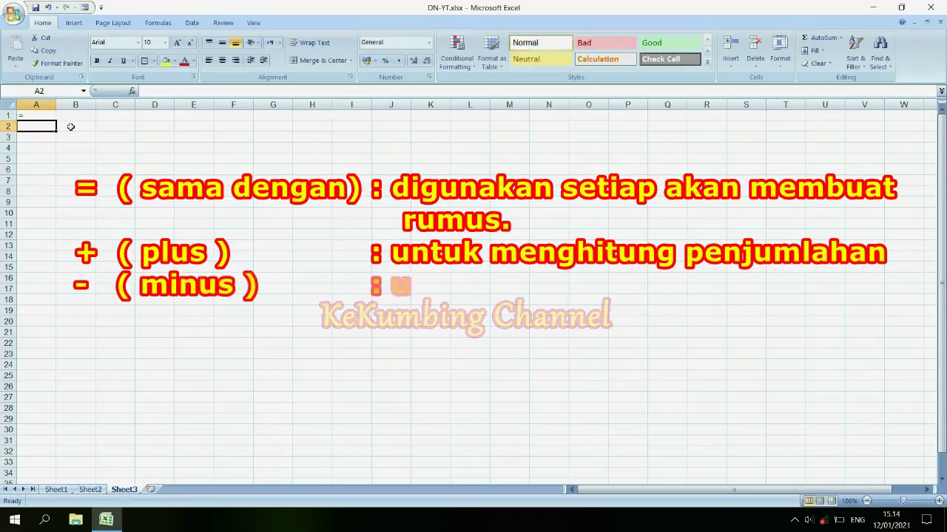
text(+)
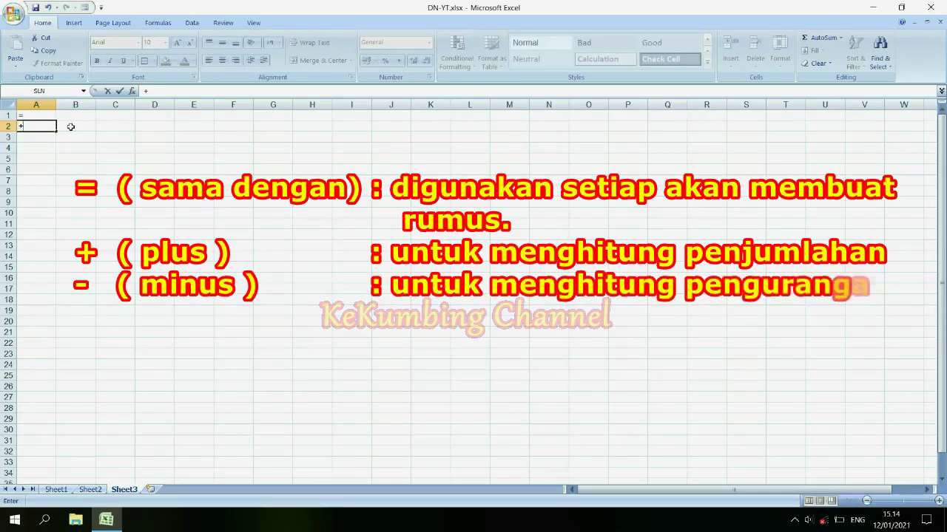
key(Return)
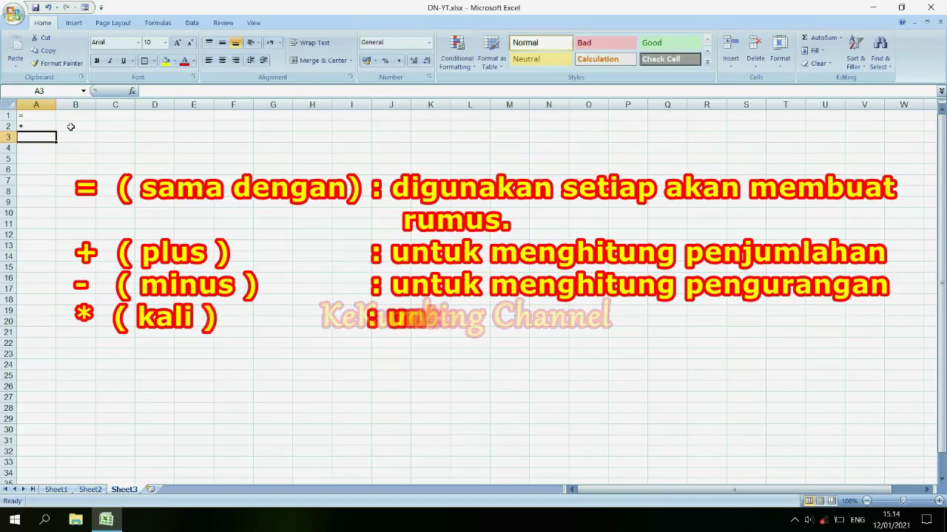
text(-)
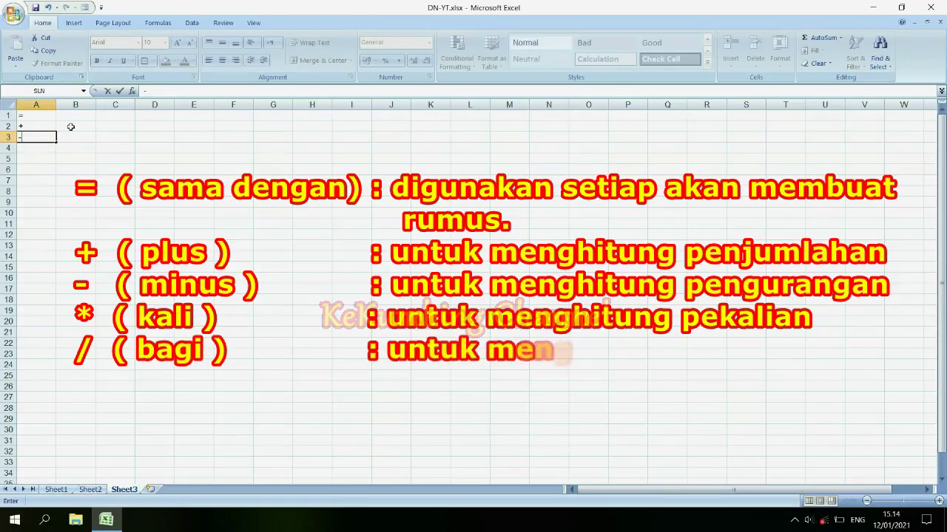
key(Return)
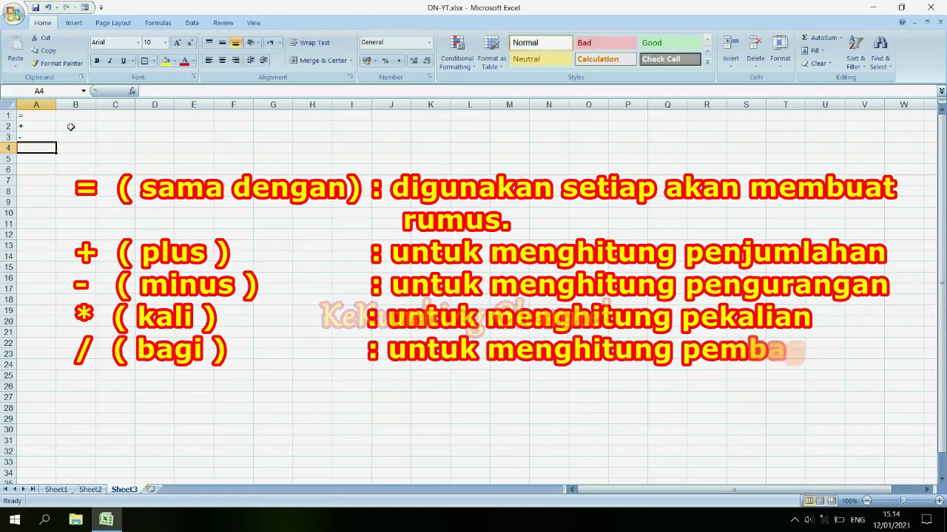
text(*)
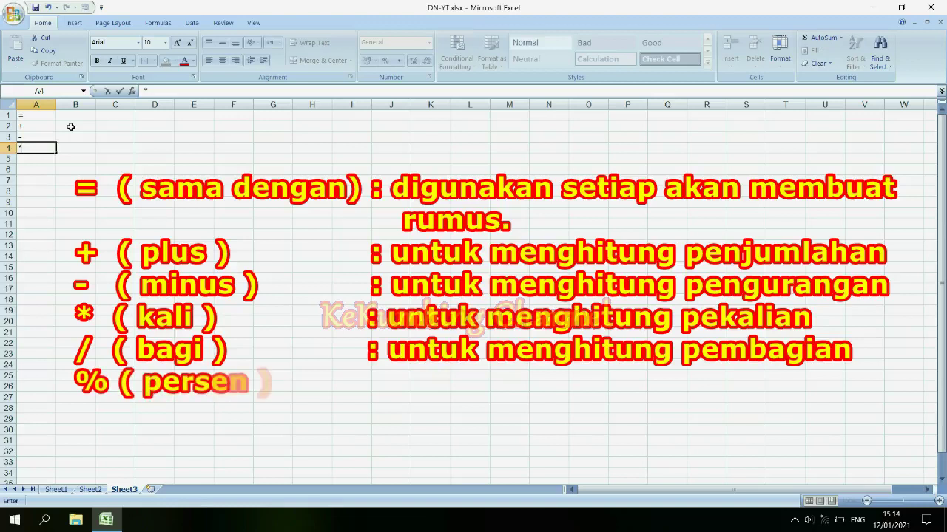
key(Return)
text(/)
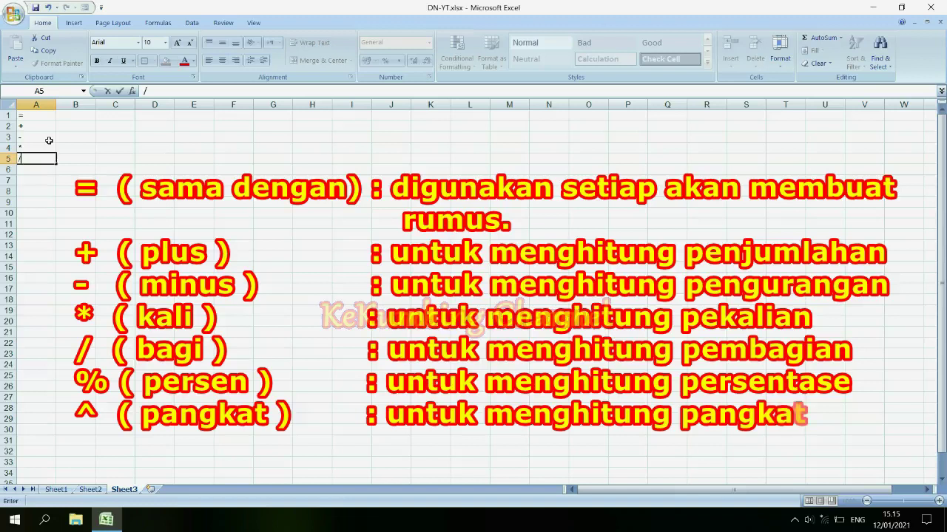
key(Return)
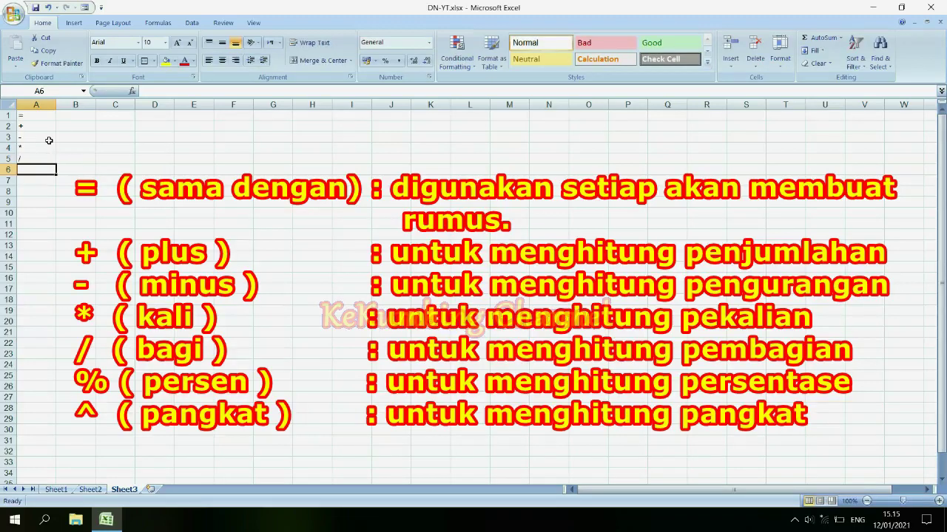
text(%)
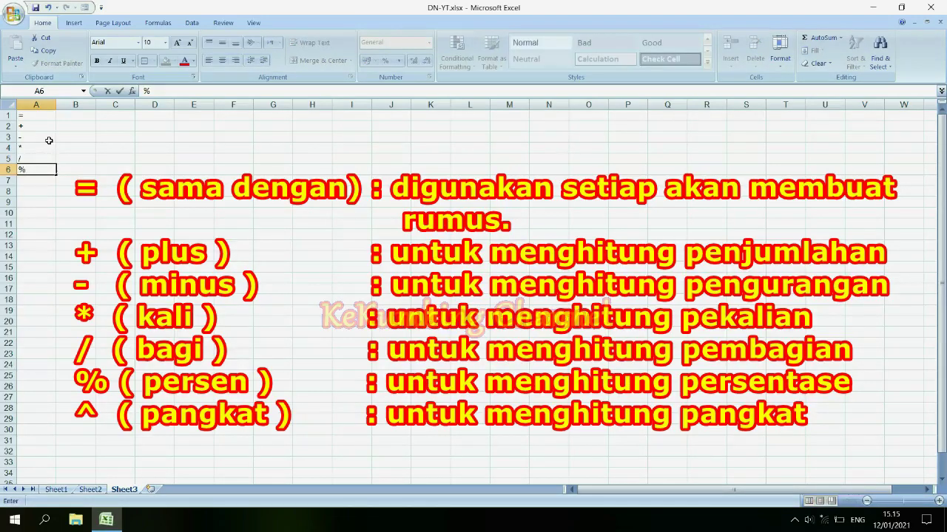
key(Return)
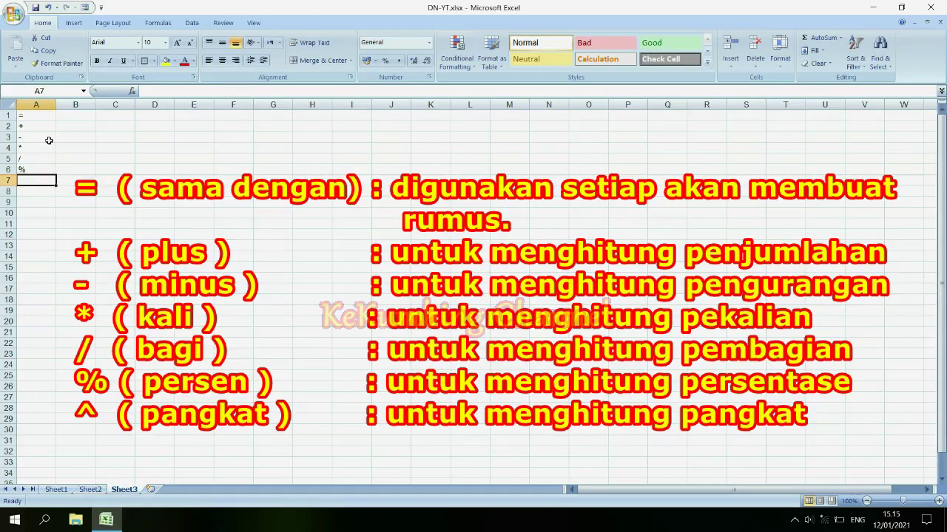
text(^)
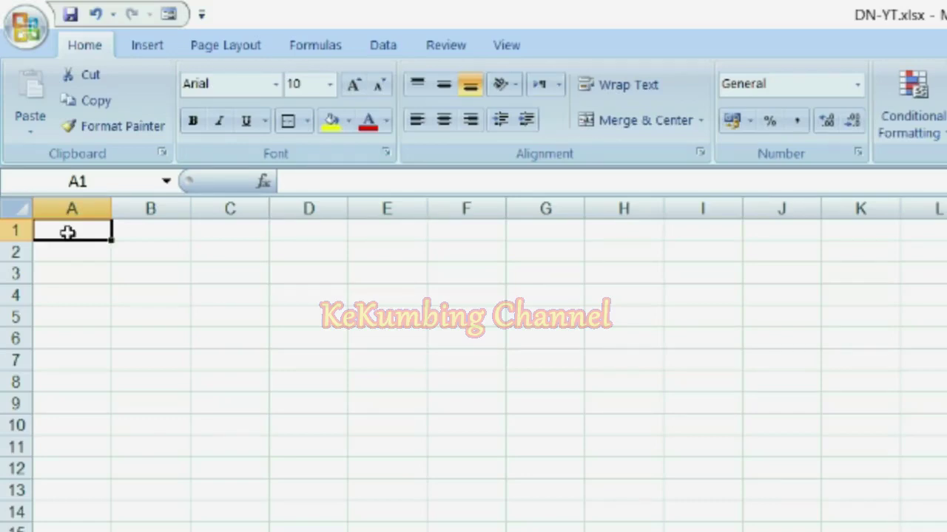
Enter the addition formula =4+225 in cell A1, and reselect the cell to review its formula
text(=)
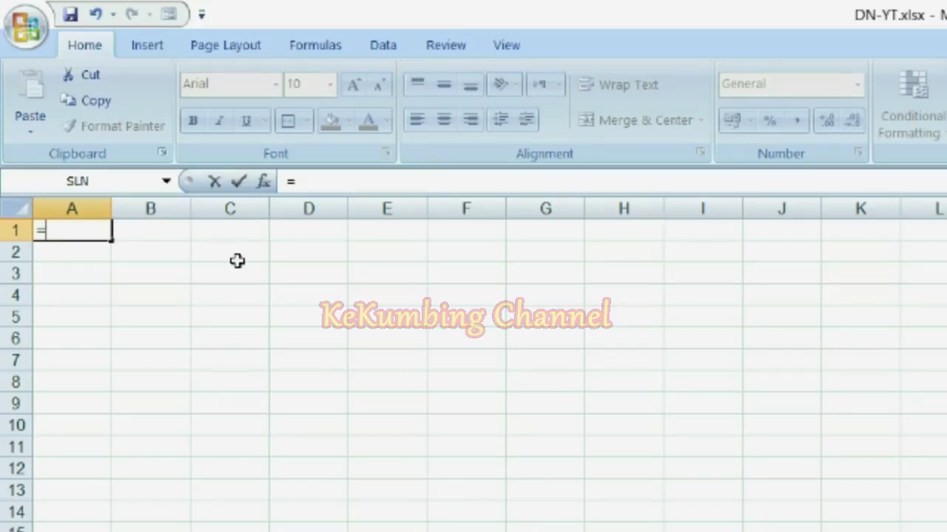
text(4)
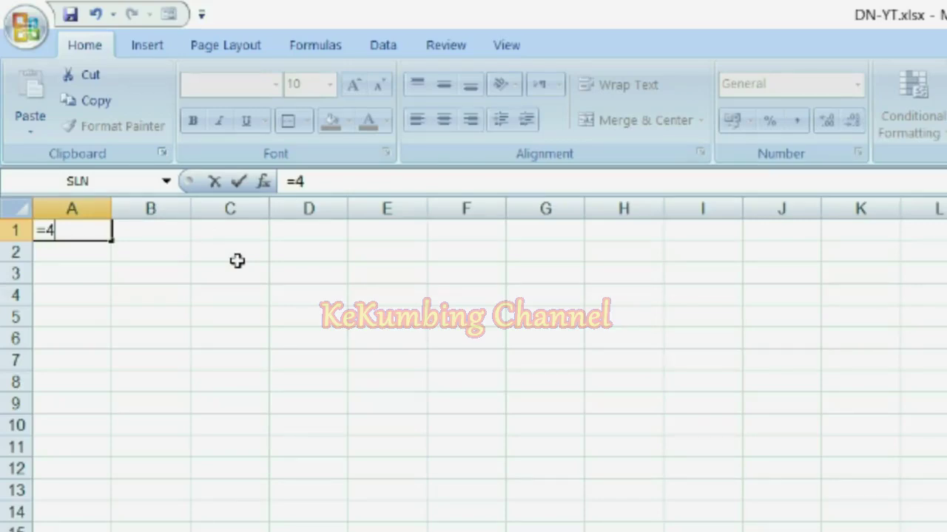
text(+)
text(225)
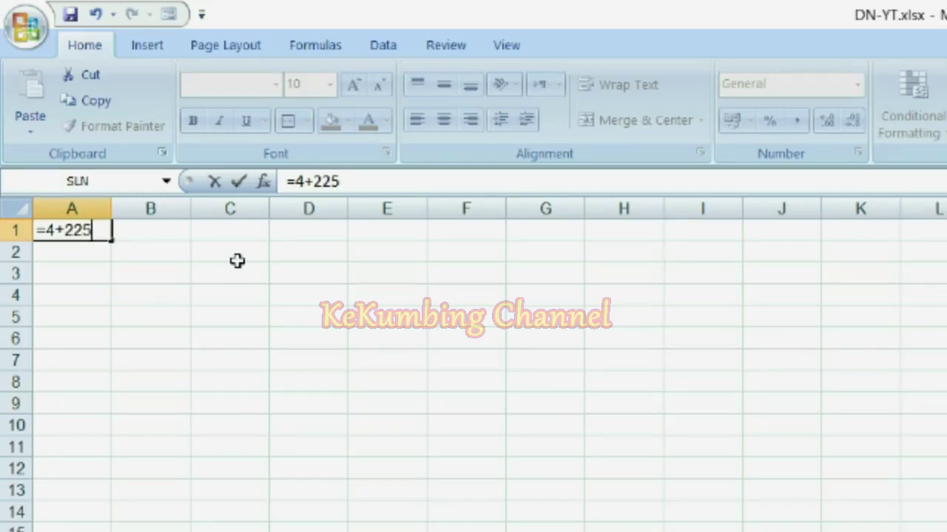
key(Return)
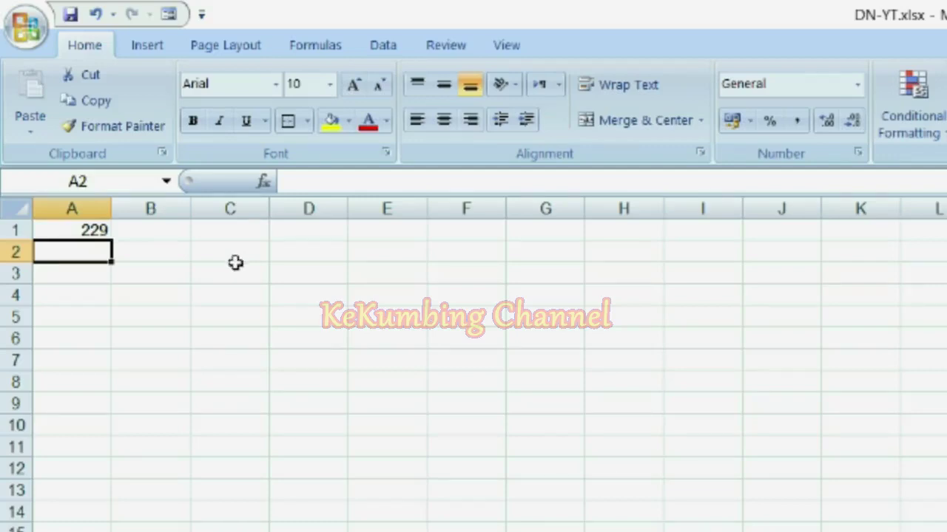
click(89, 230)
drag(355, 181, 287, 181)
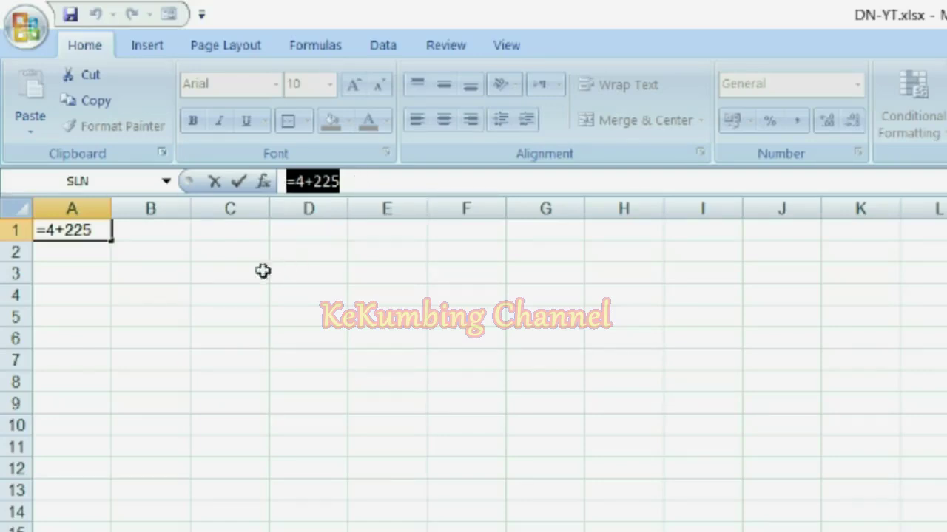
key(ctrl+Return)
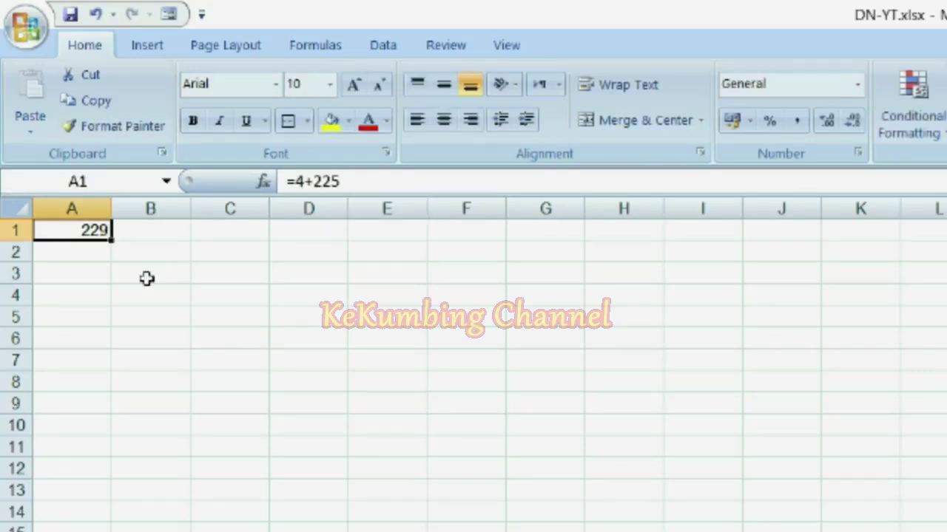
Enter the subtraction formula =56-23 in cell A2, and reselect the cell to check its formula
key(Down)
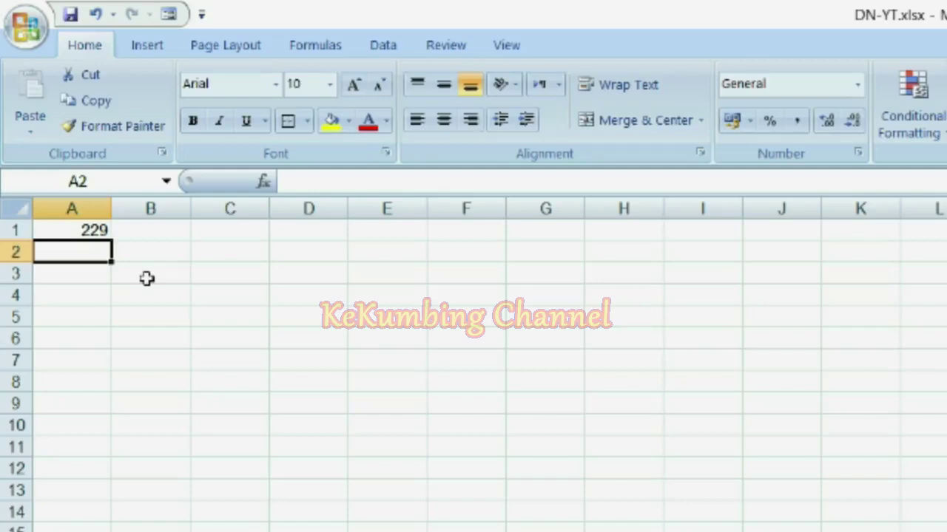
text(=)
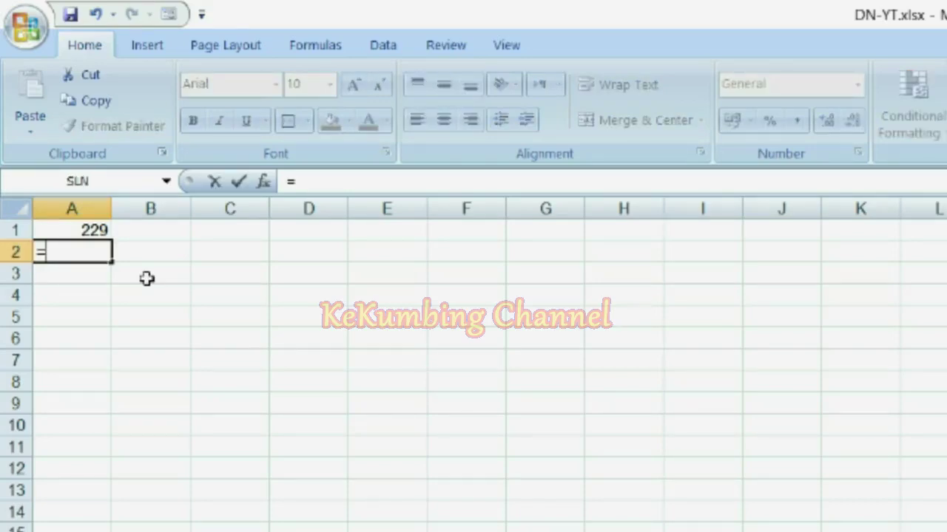
text(56)
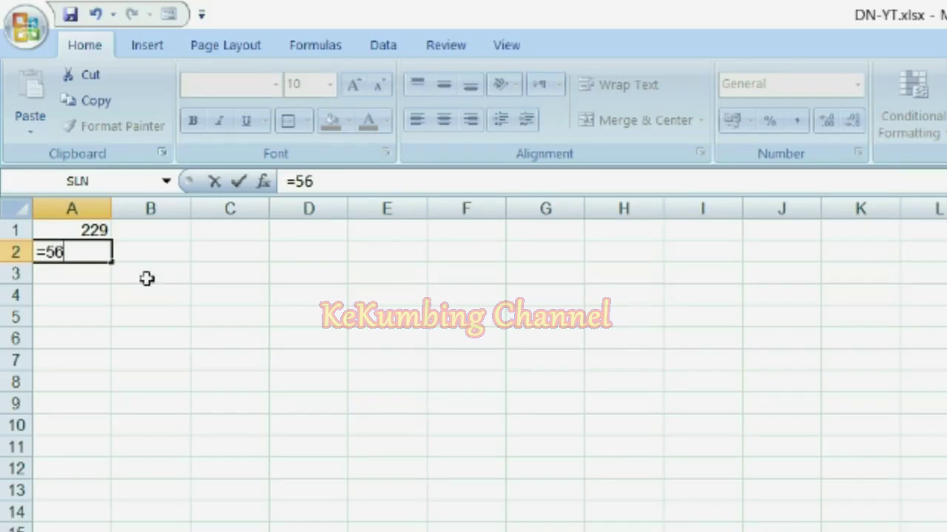
text(-23)
key(Return)
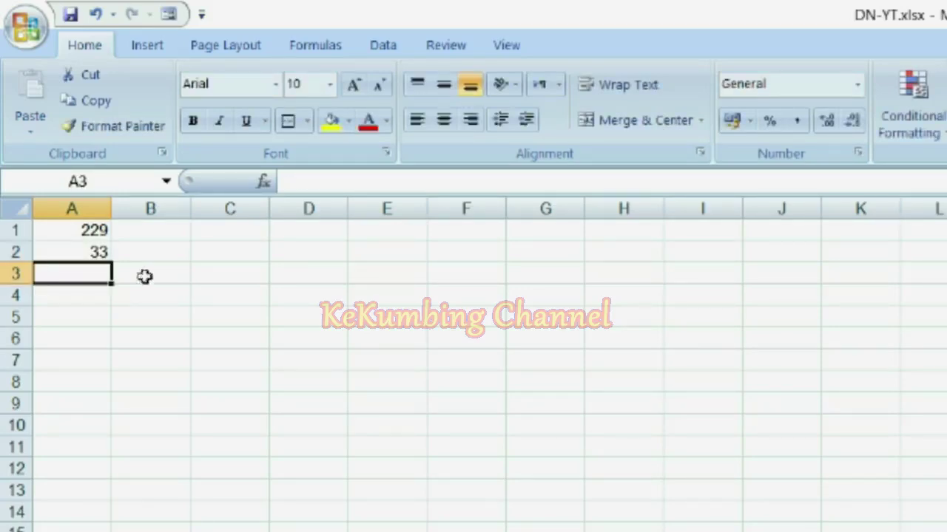
click(57, 248)
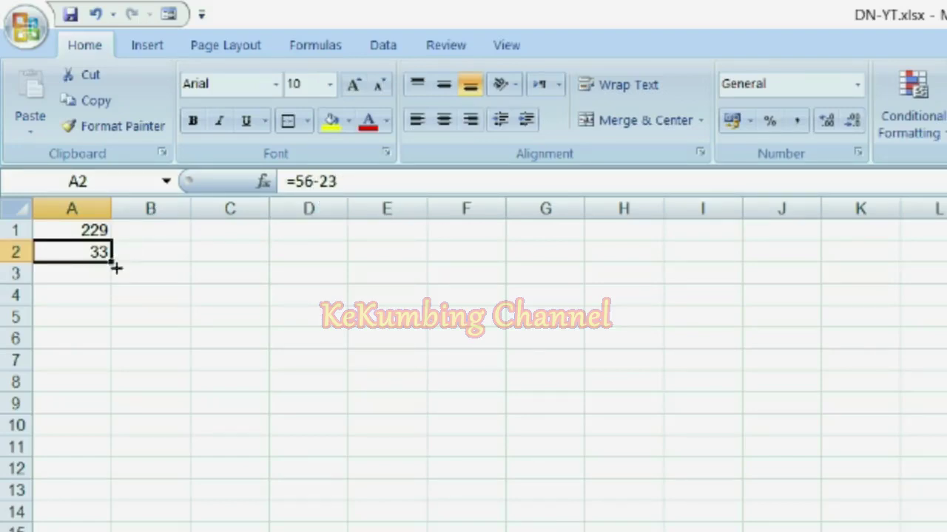
Enter the multiplication formula =25*4 in cell A3, and reselect the cell to check its formula
key(Down)
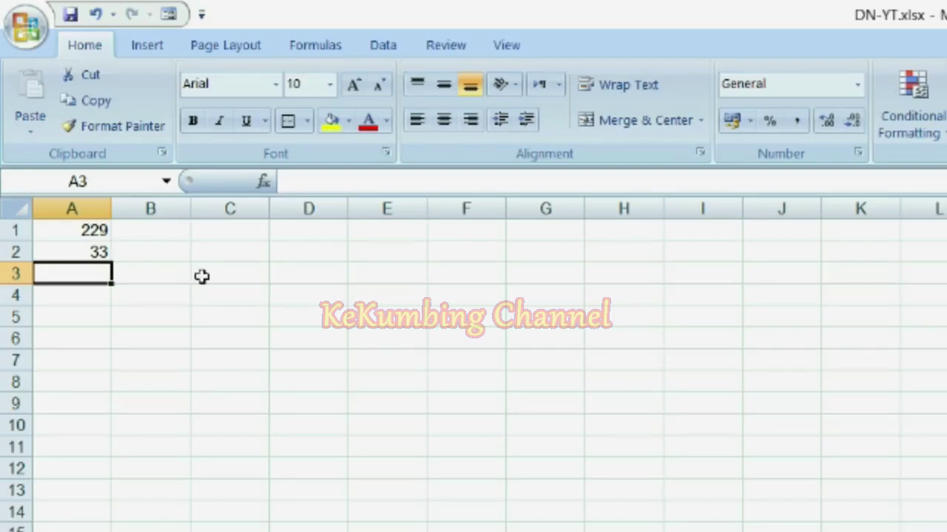
text(=)
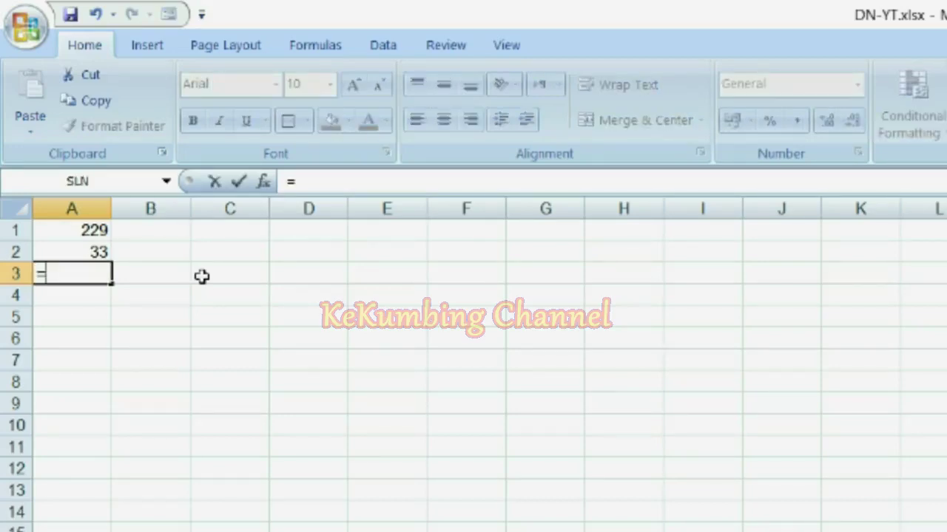
text(25)
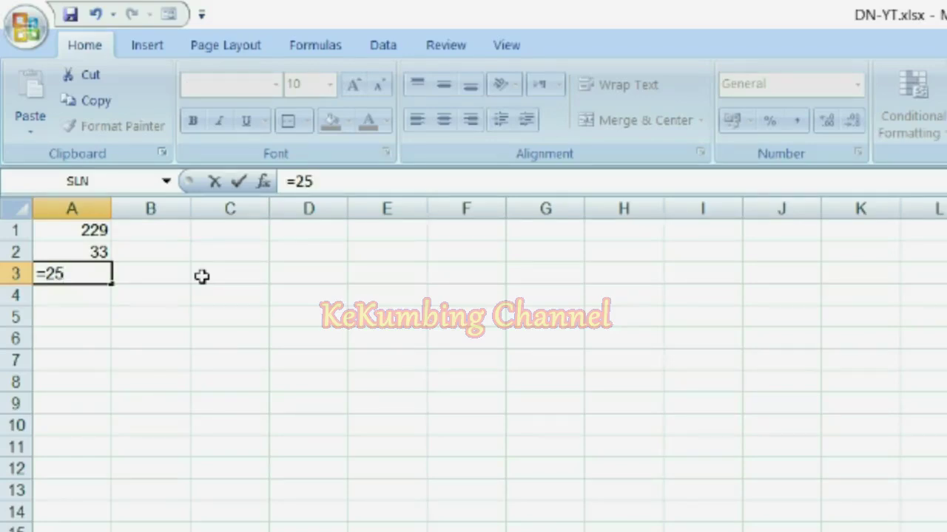
text(*4)
key(Return)
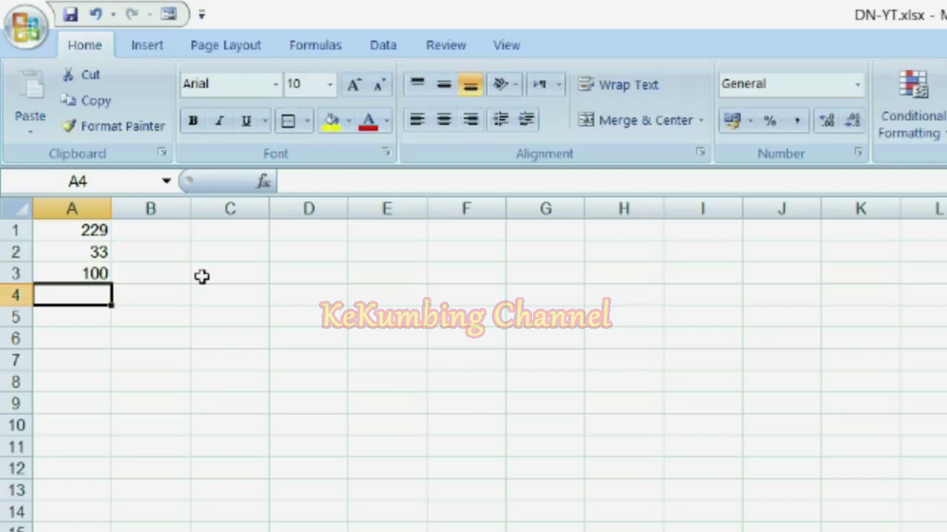
key(Up)
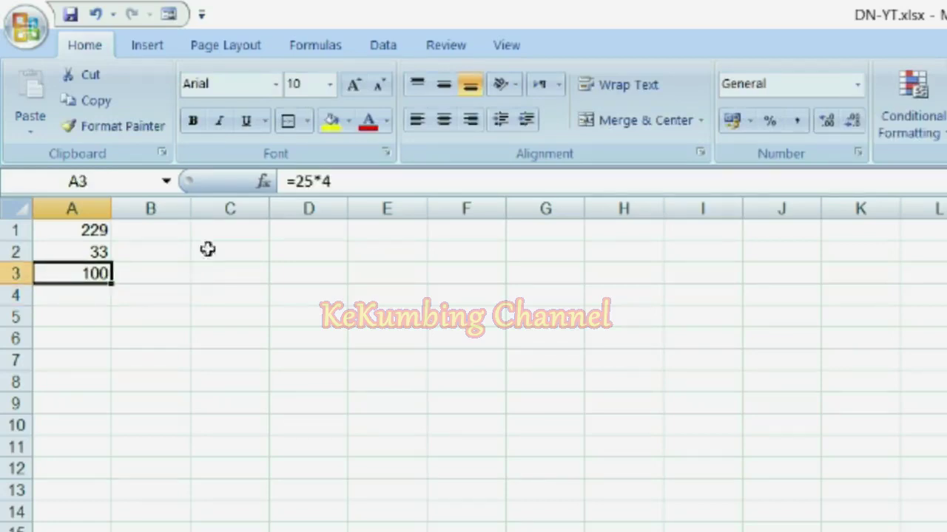
Enter the division formula =150/3 in cell A4
click(100, 298)
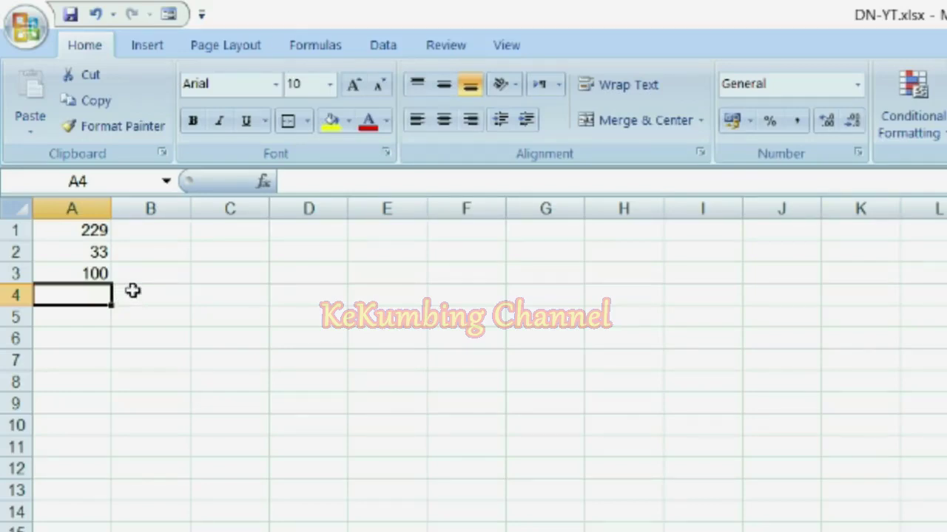
text(=)
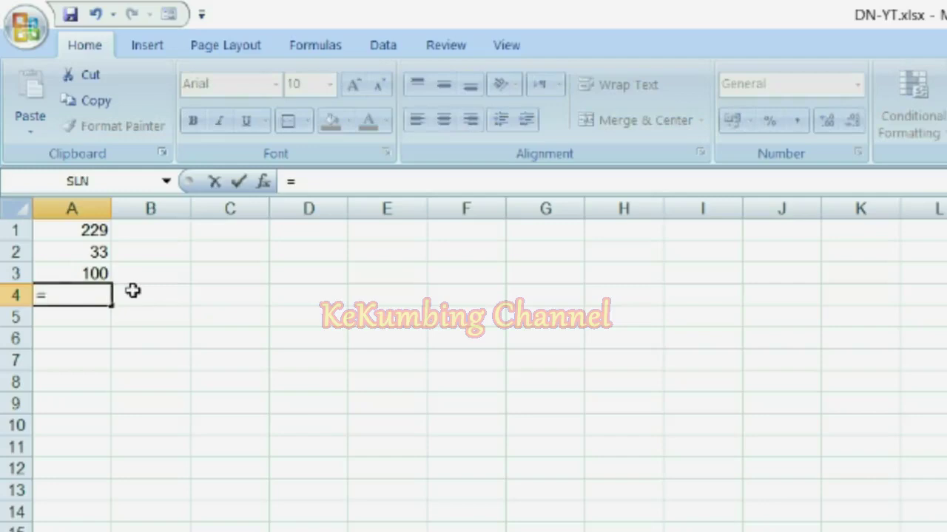
text(150)
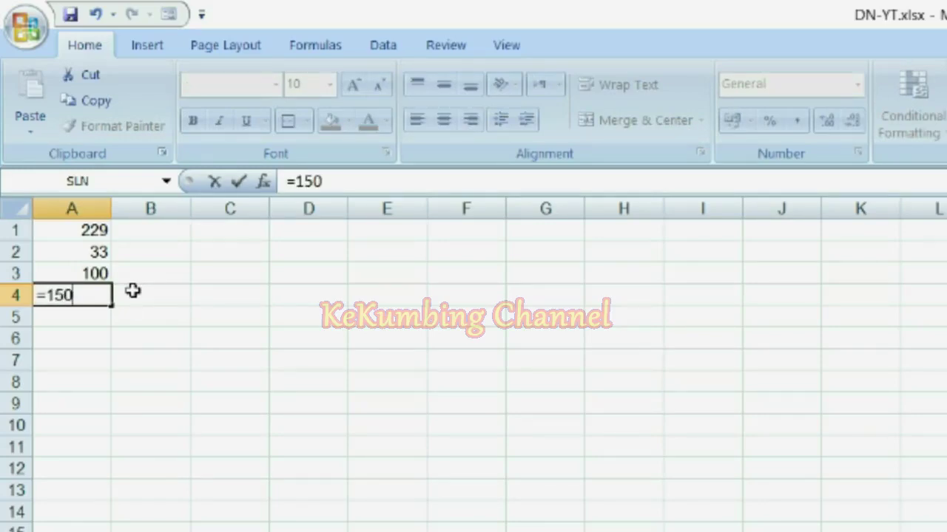
text(/3)
key(Return)
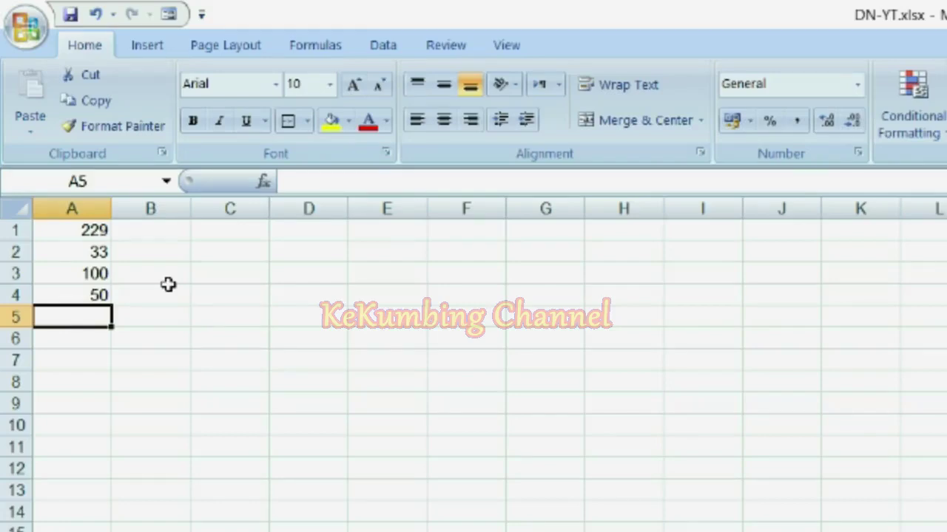
Enter the percentage formula =200*25% in cell A5
text(=)
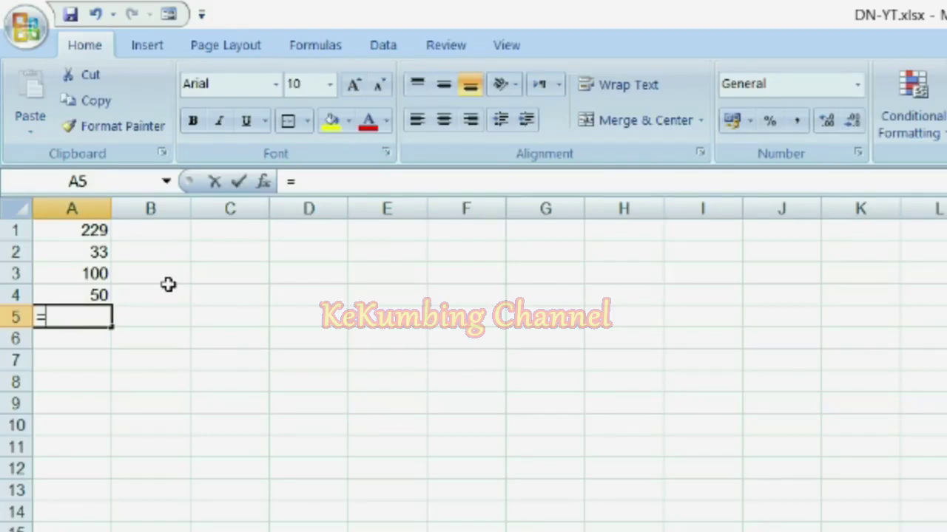
text(20)
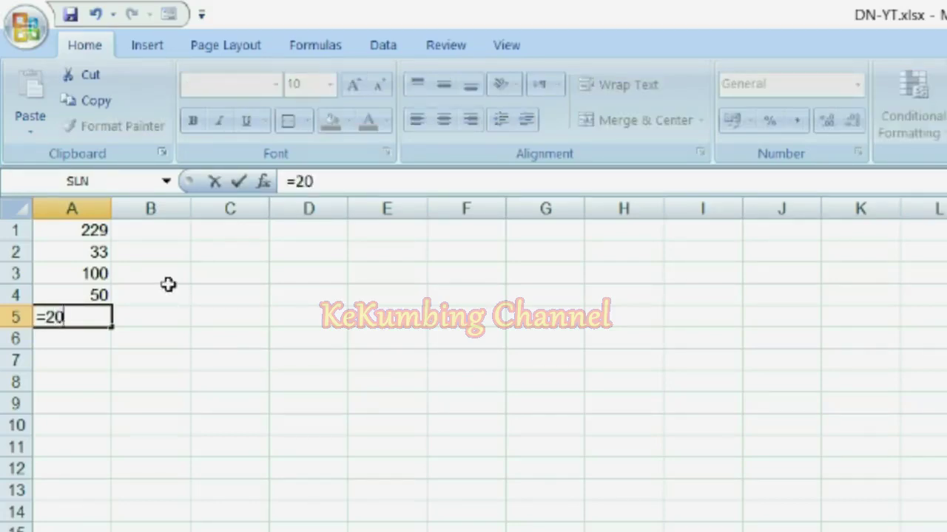
text(0*25%)
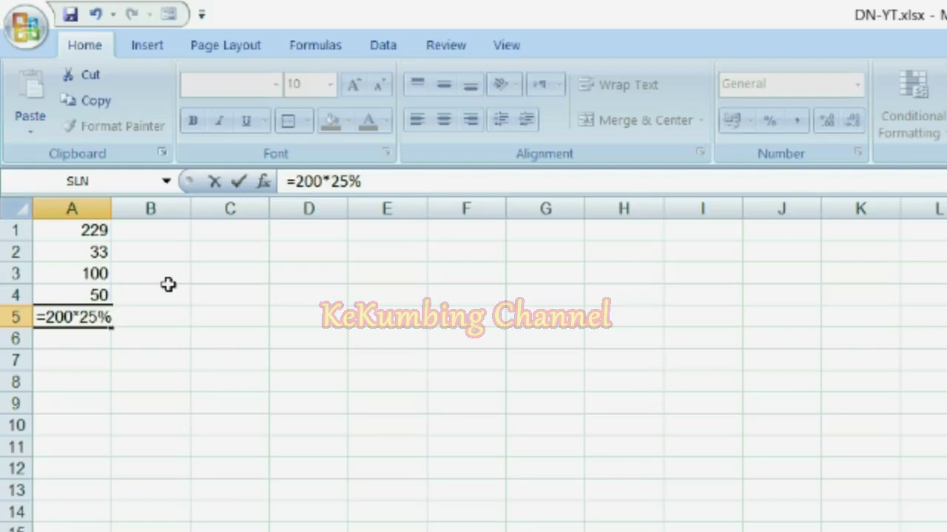
drag(45, 316, 123, 324)
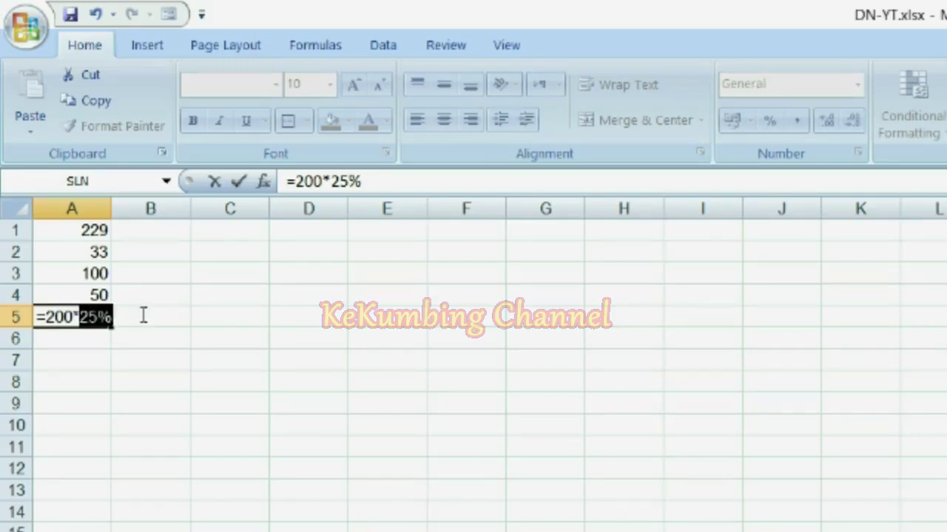
key(Return)
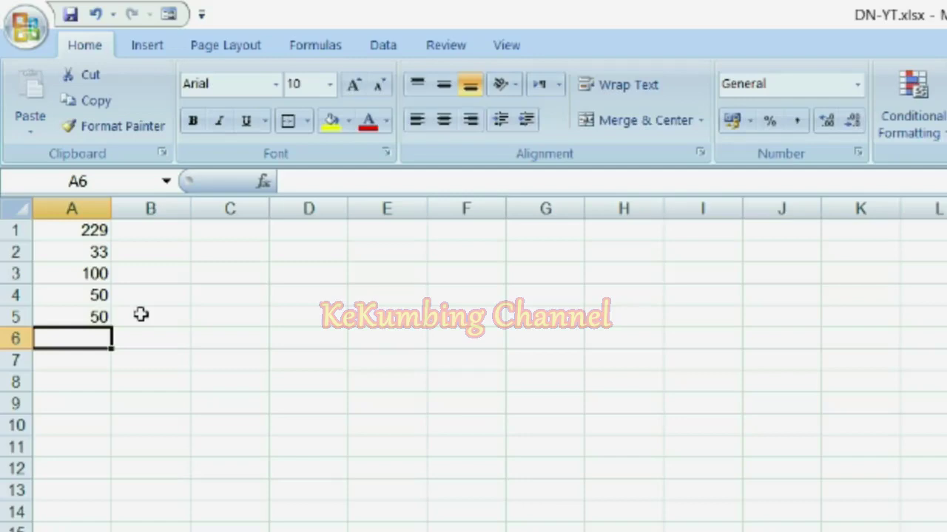
Enter the exponent formula =2^4 in cell A6, and reselect the cell to review its formula
text(=2)
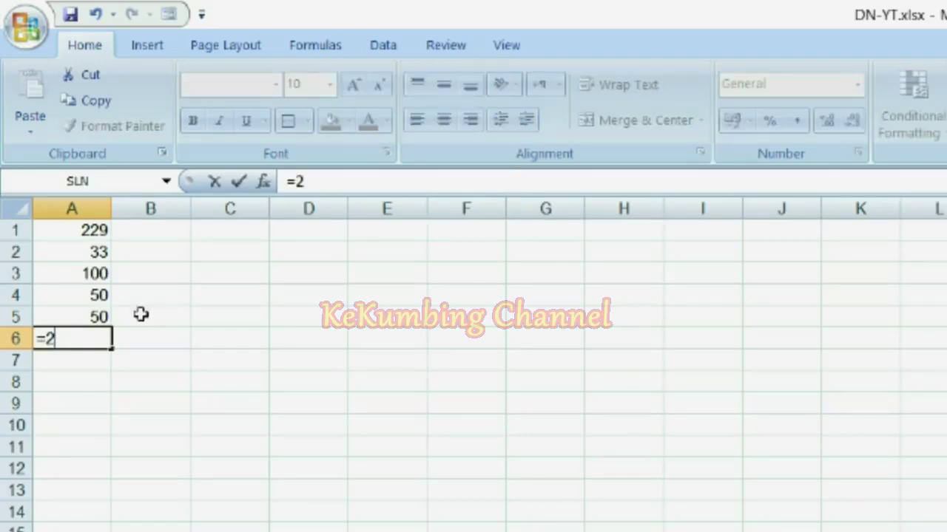
text(^4)
key(Return)
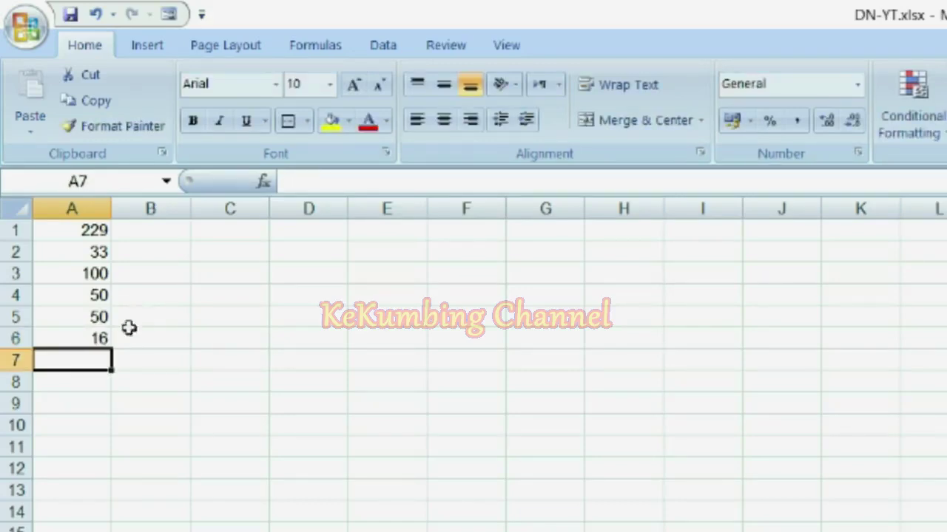
click(93, 337)
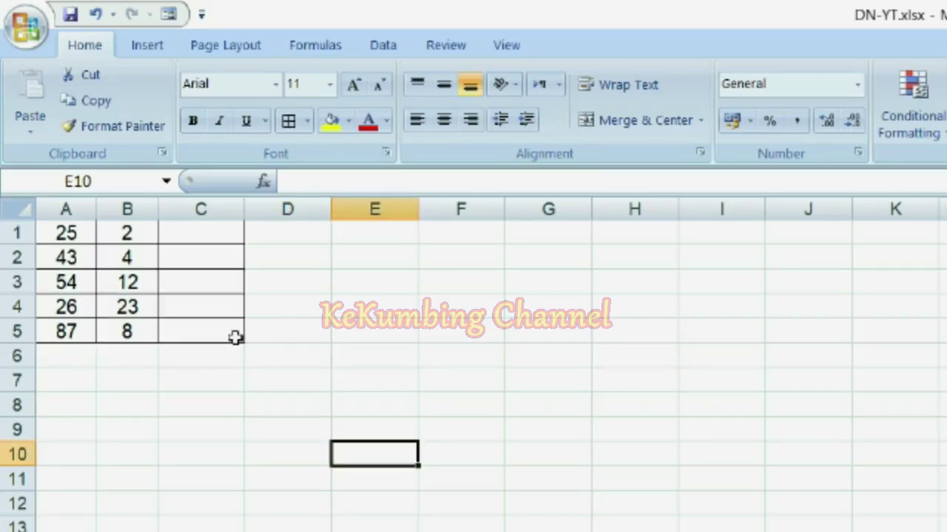
Add A1 and B1 in cell C1 with the cell-reference formula =A1+B1, and reselect the cell to review it
click(234, 338)
click(218, 233)
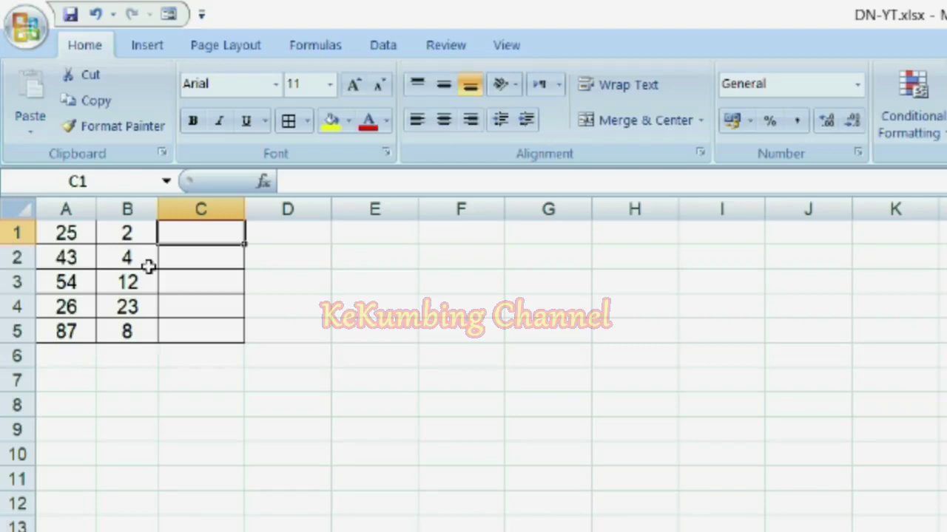
text(=)
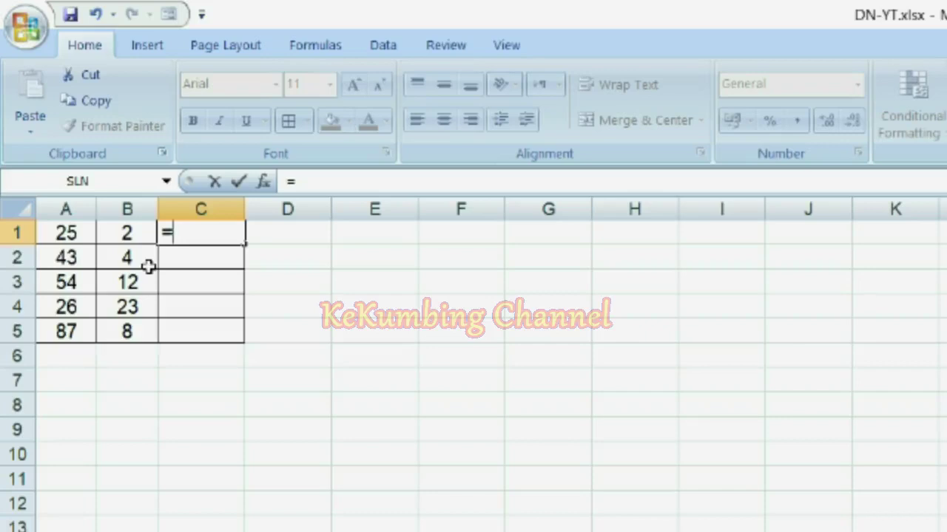
click(70, 233)
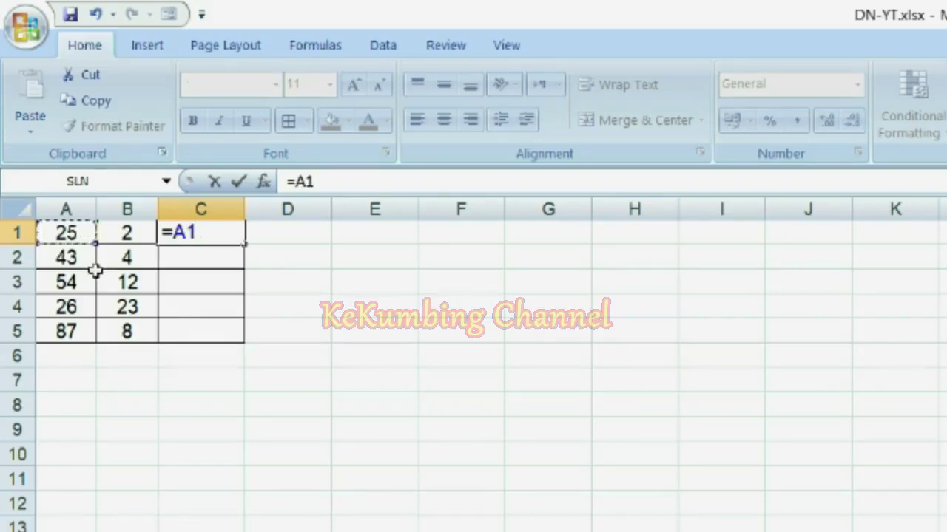
text(+)
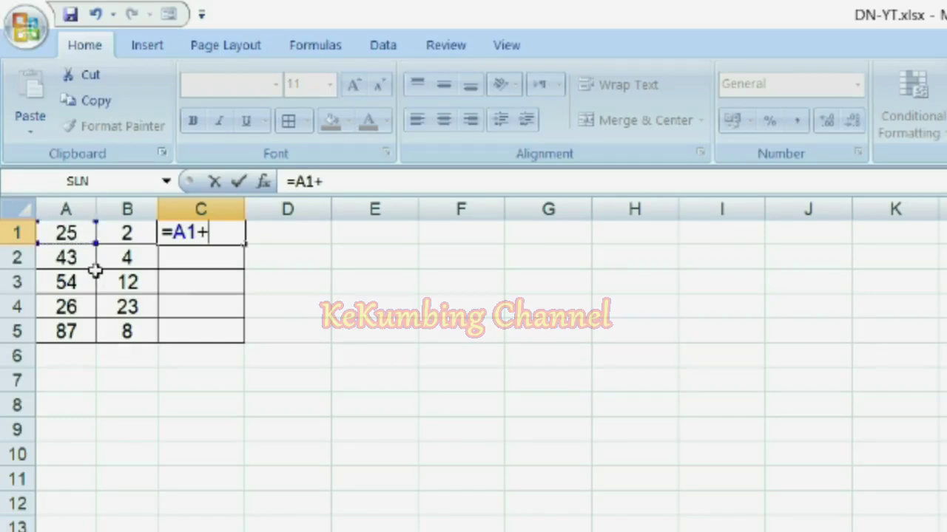
click(141, 235)
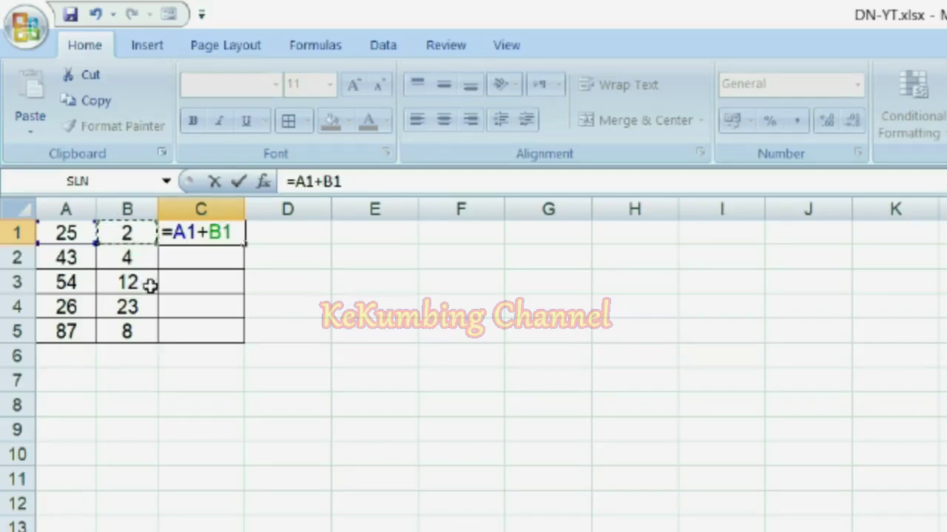
key(Return)
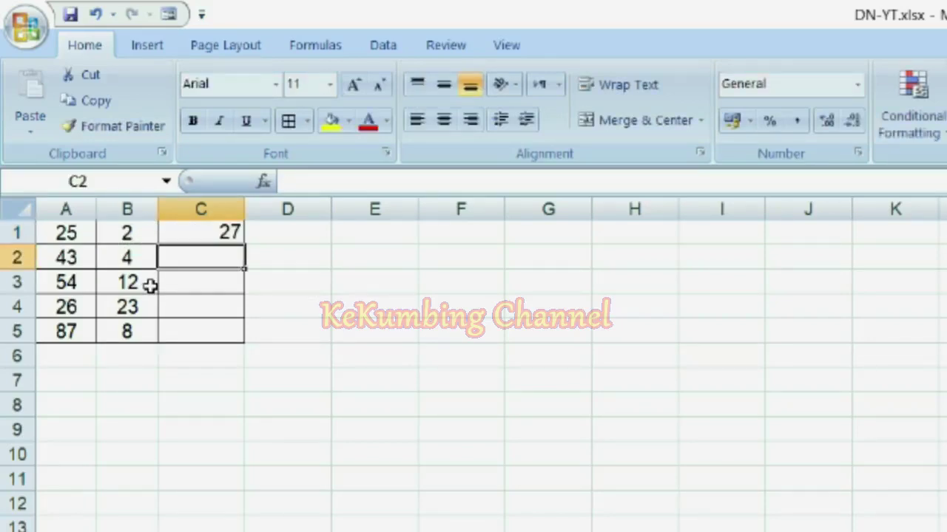
click(224, 234)
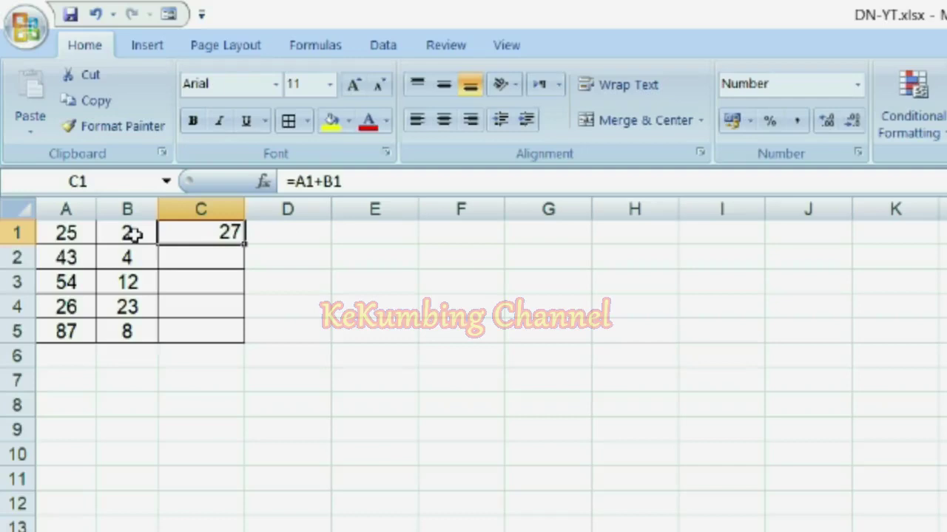
Subtract B2 from A2 in cell C2 with the formula =A2-B2, and reselect the cell to check it
click(223, 257)
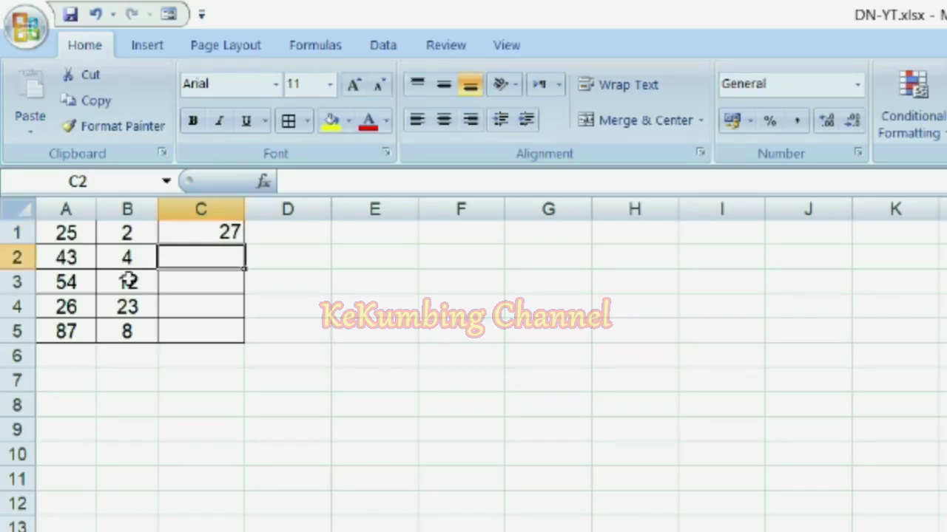
text(=)
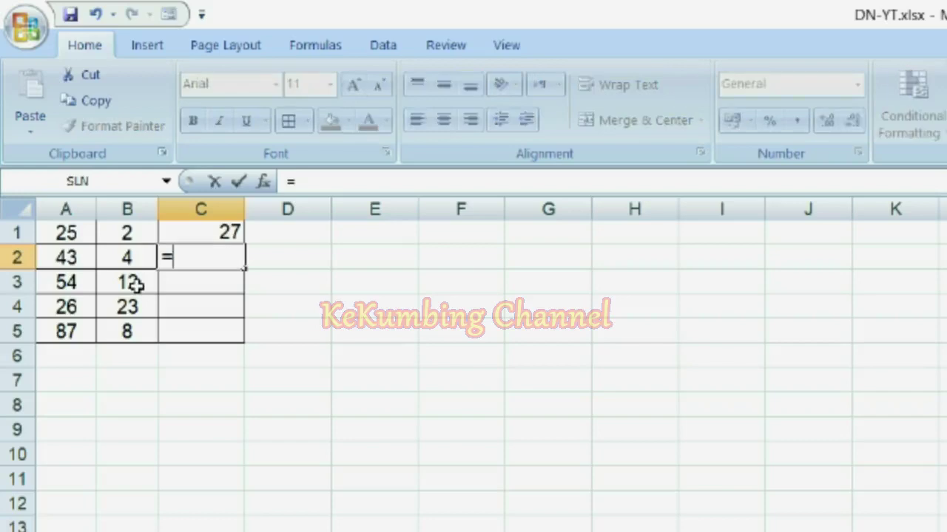
click(85, 258)
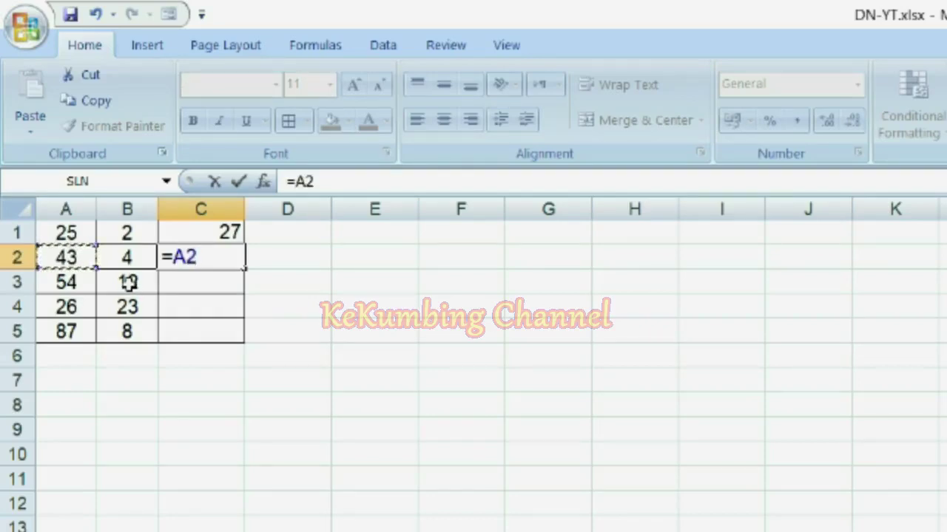
text(-)
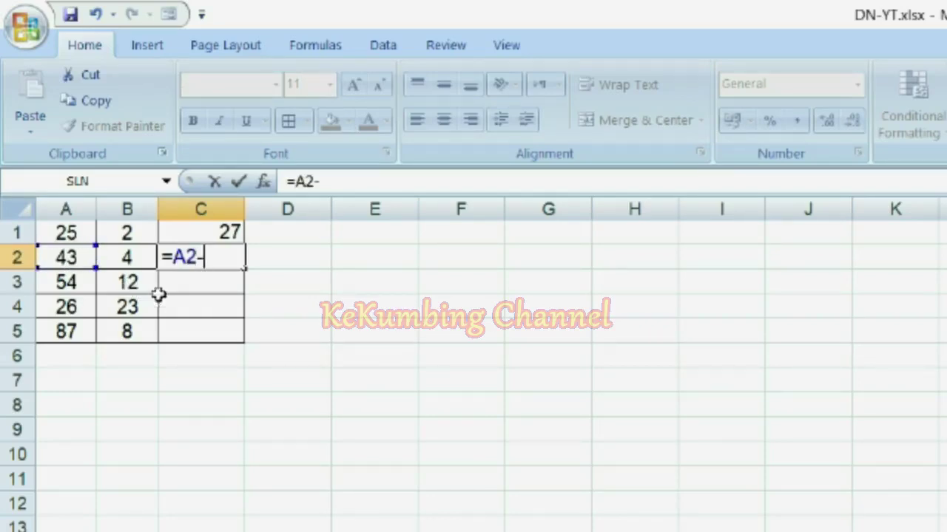
click(131, 257)
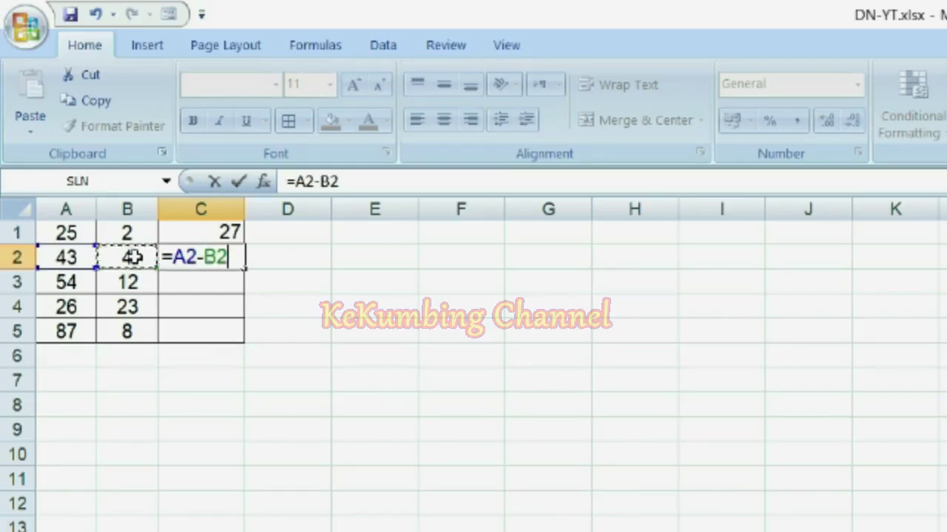
key(Return)
key(Up)
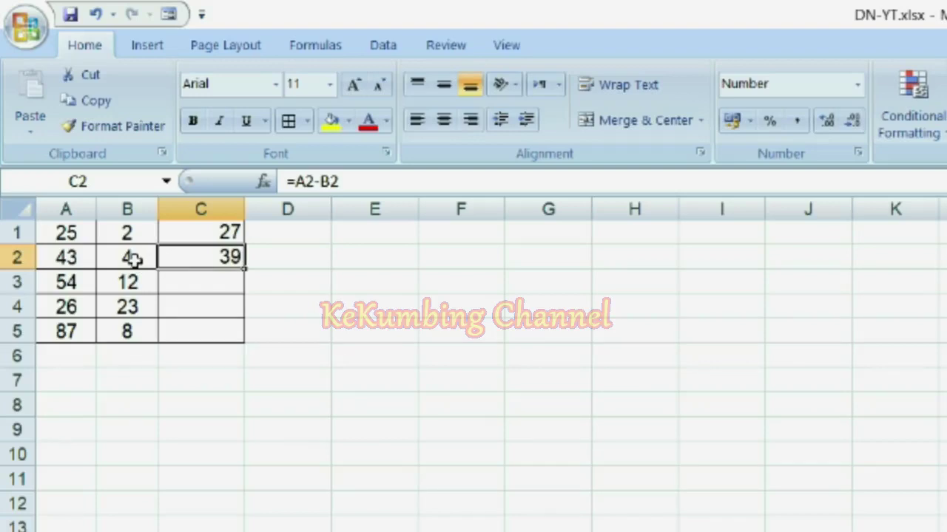
Multiply A3 by B3 in cell C3 with the formula =A3*B3, and reselect the cell to check it
click(188, 278)
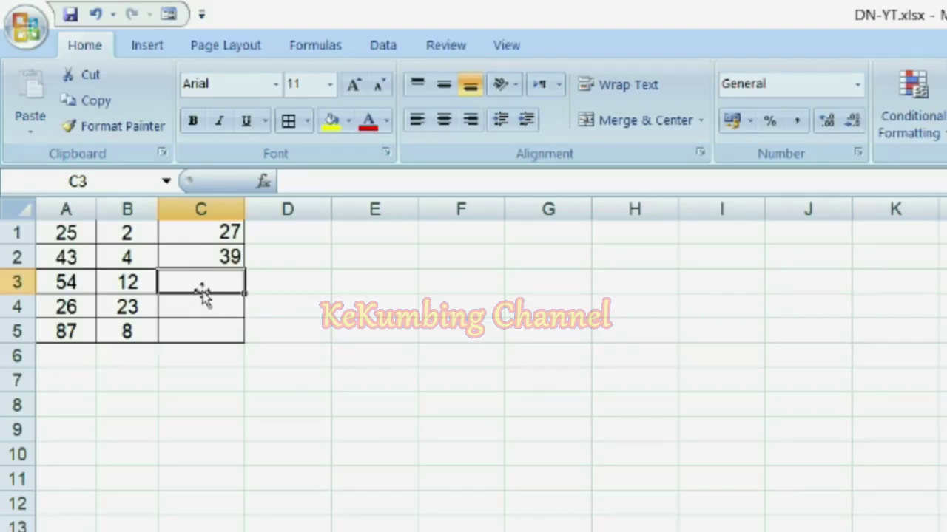
text(=)
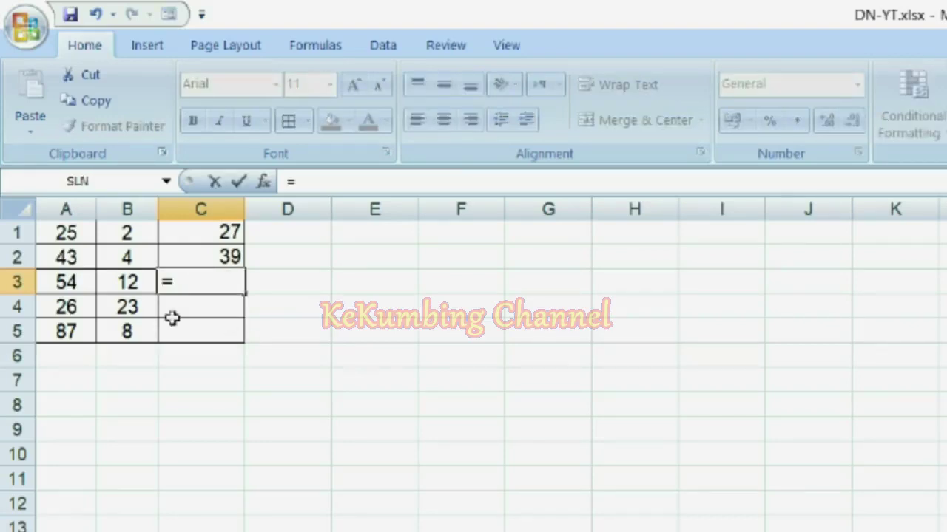
click(74, 282)
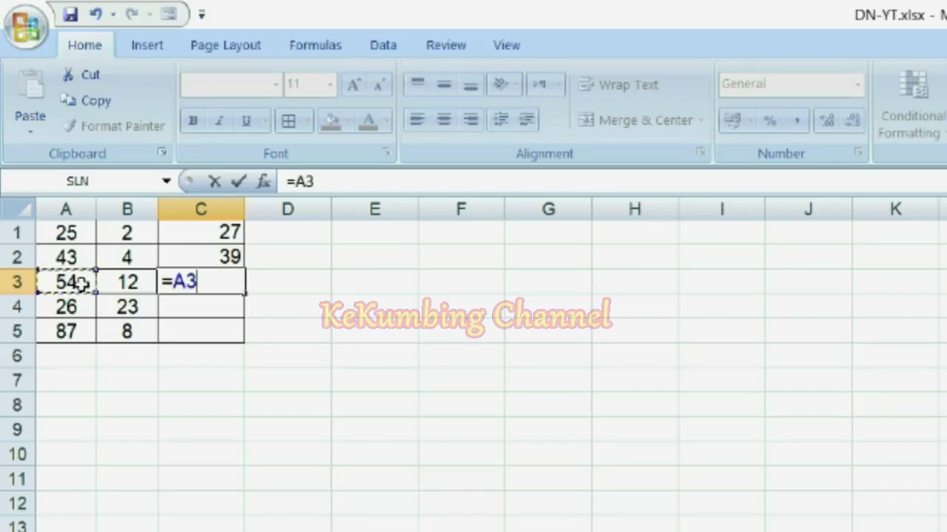
text(*)
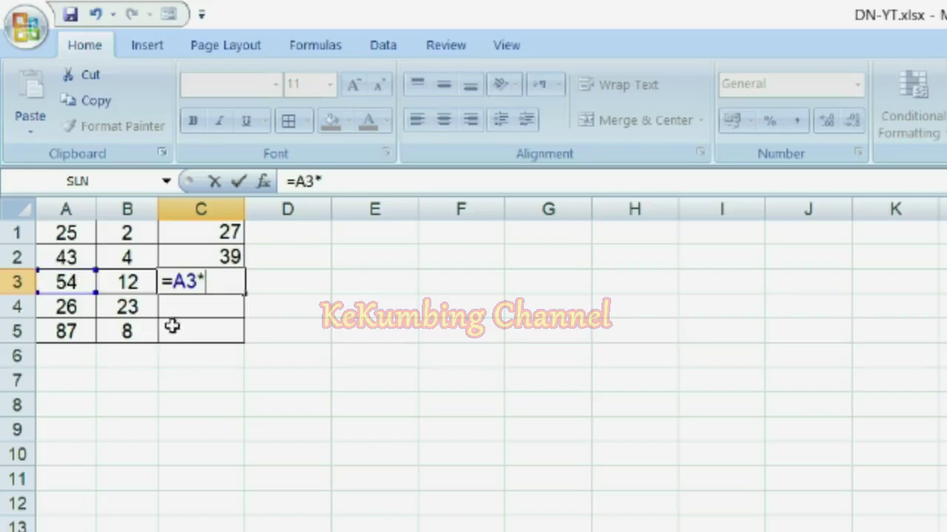
click(136, 286)
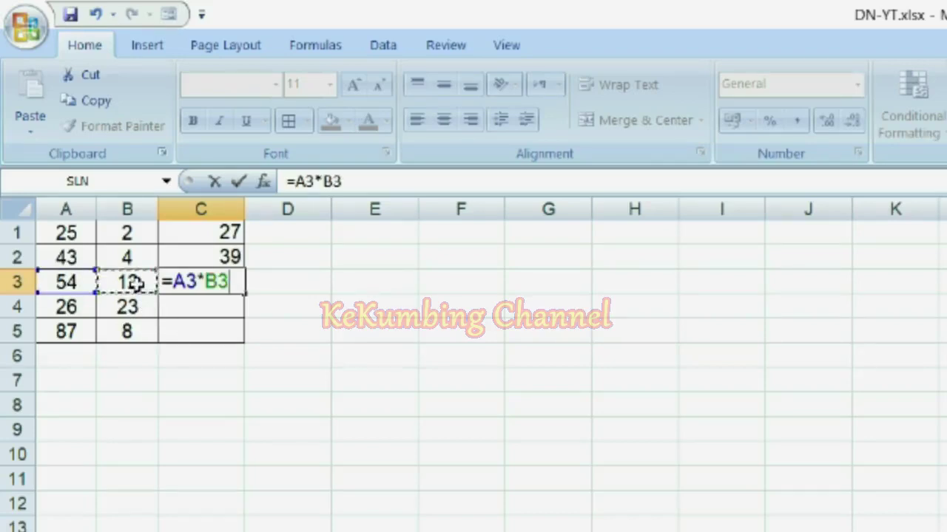
key(Return)
click(178, 279)
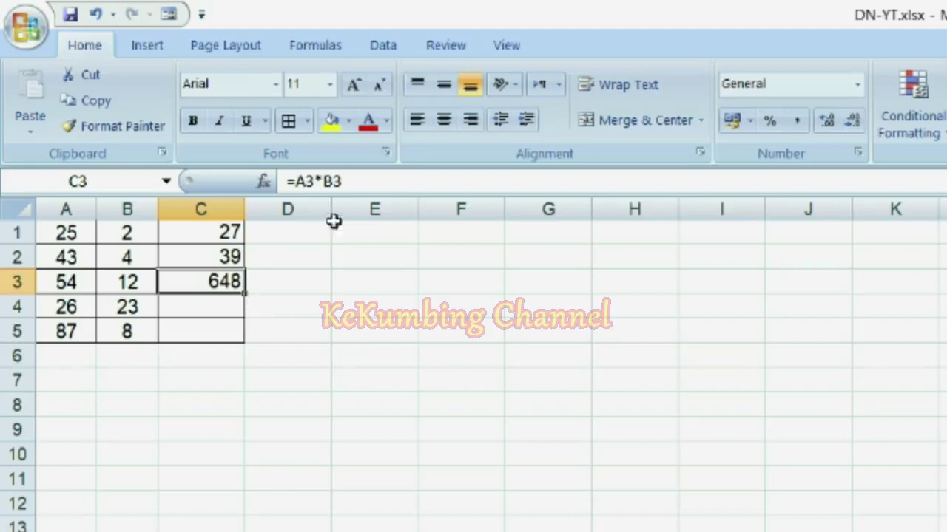
Multiply A4 by B4 in cell C4 with the formula =A4*B4
click(233, 308)
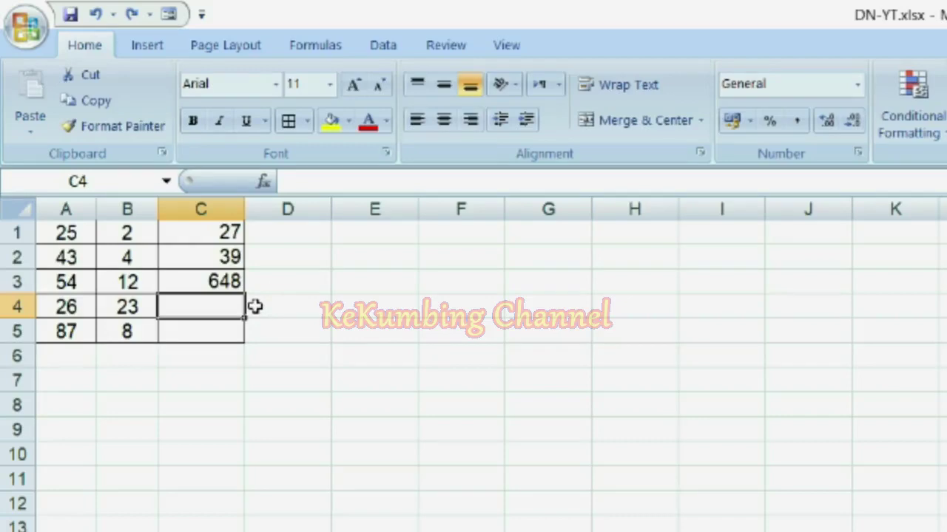
text(=)
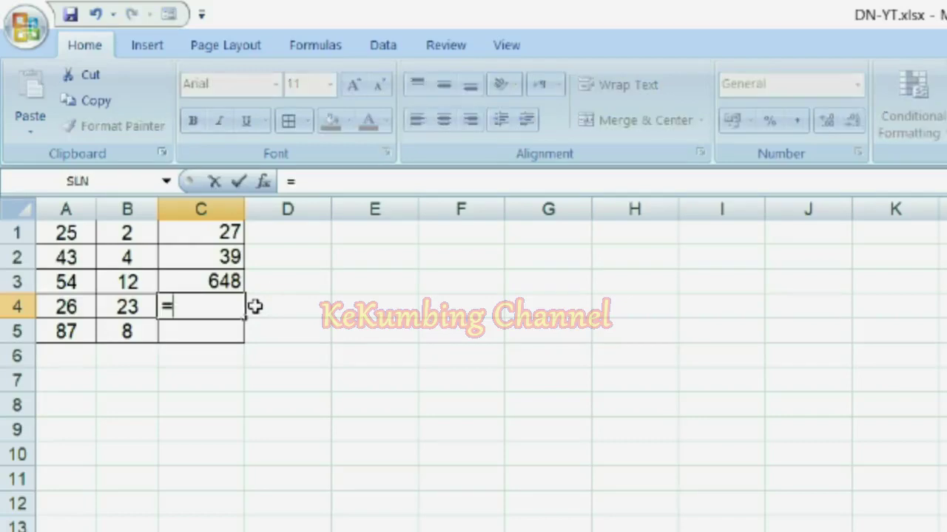
click(76, 306)
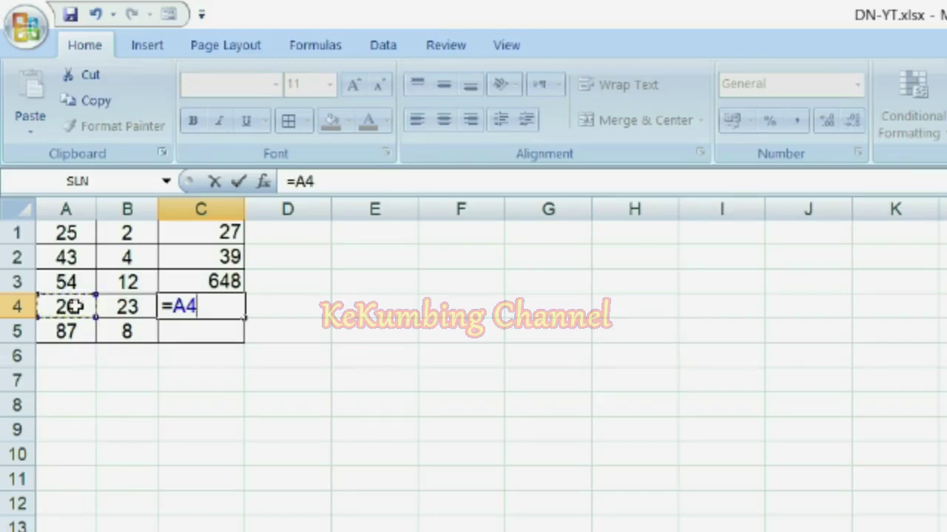
text(*)
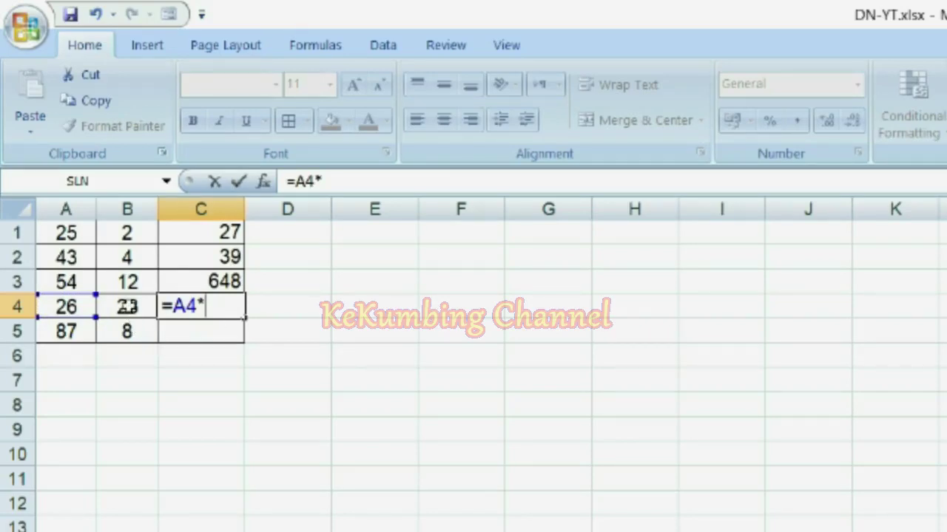
click(127, 306)
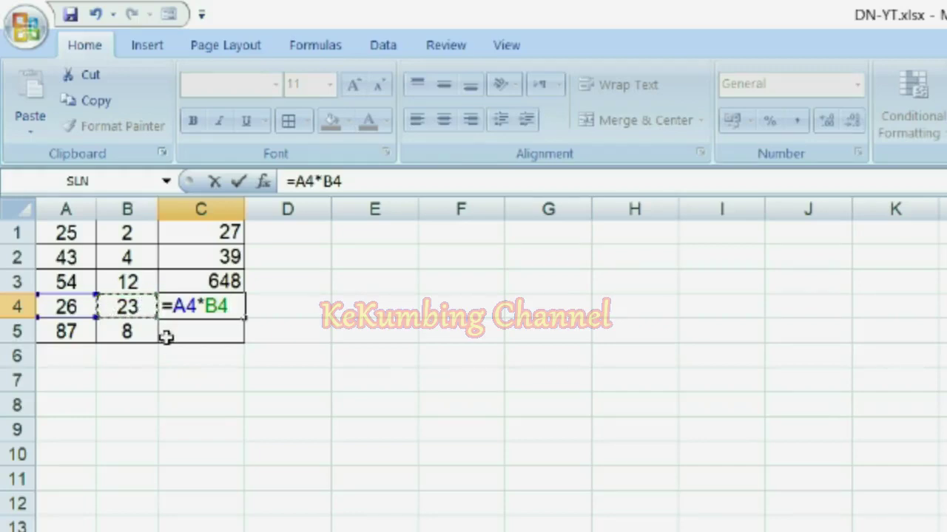
key(Return)
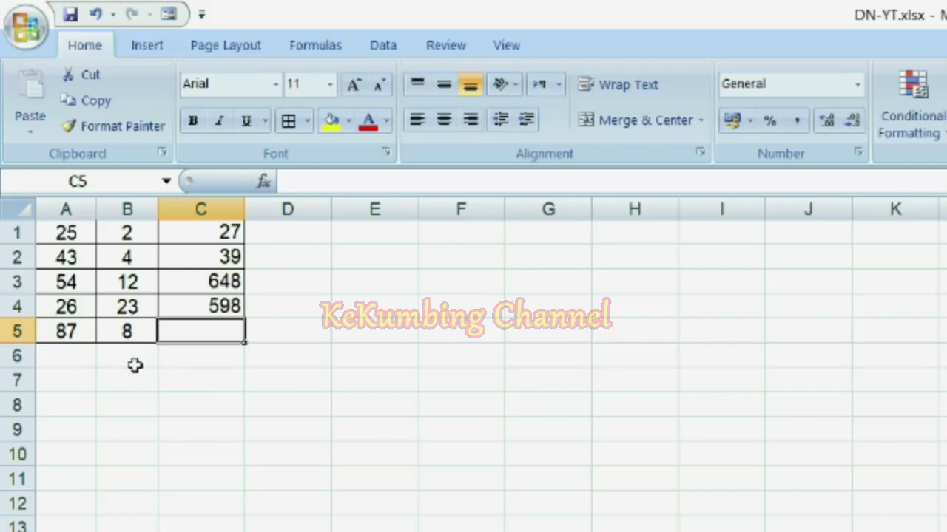
Divide A5 by B5 in cell C5 with the formula =A5/B5
text(=)
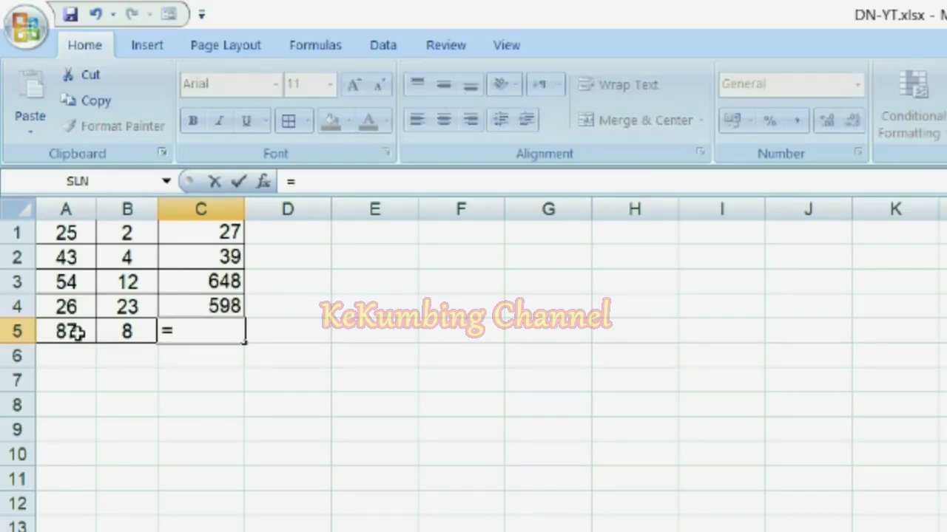
click(78, 334)
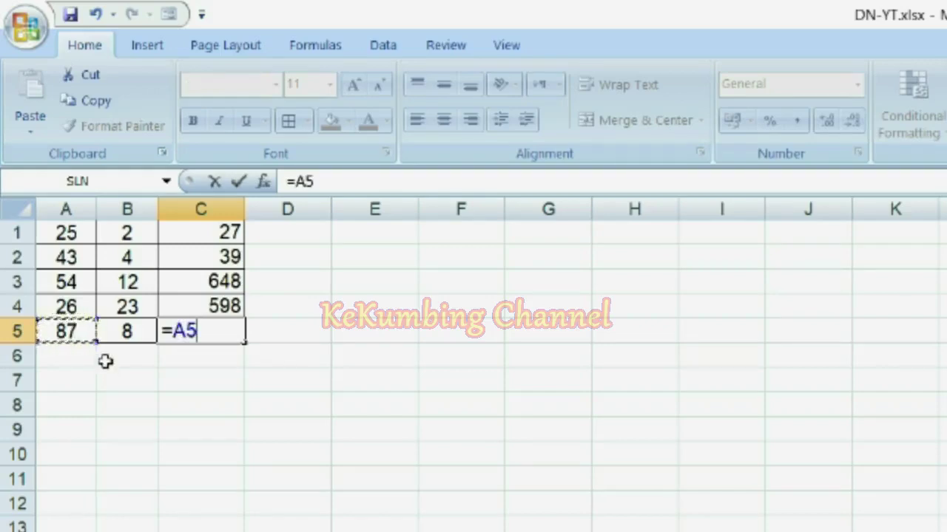
text(/)
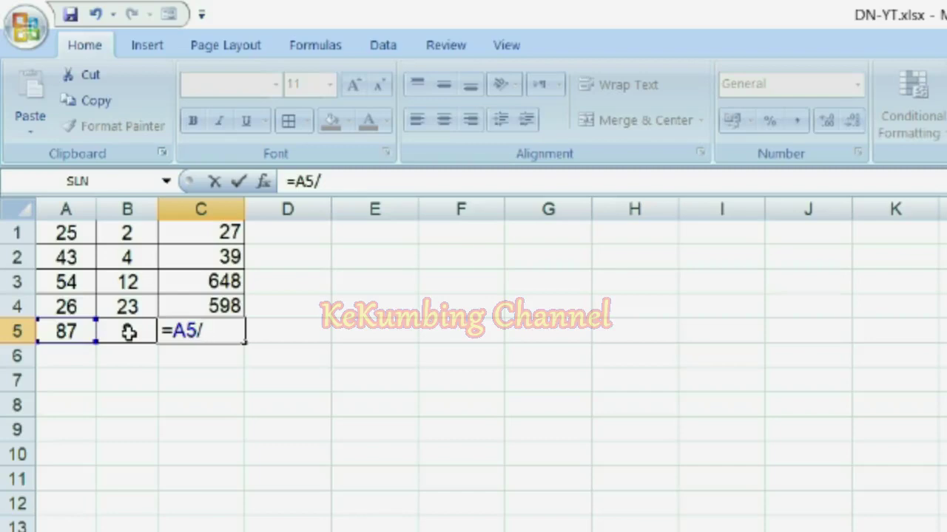
click(128, 333)
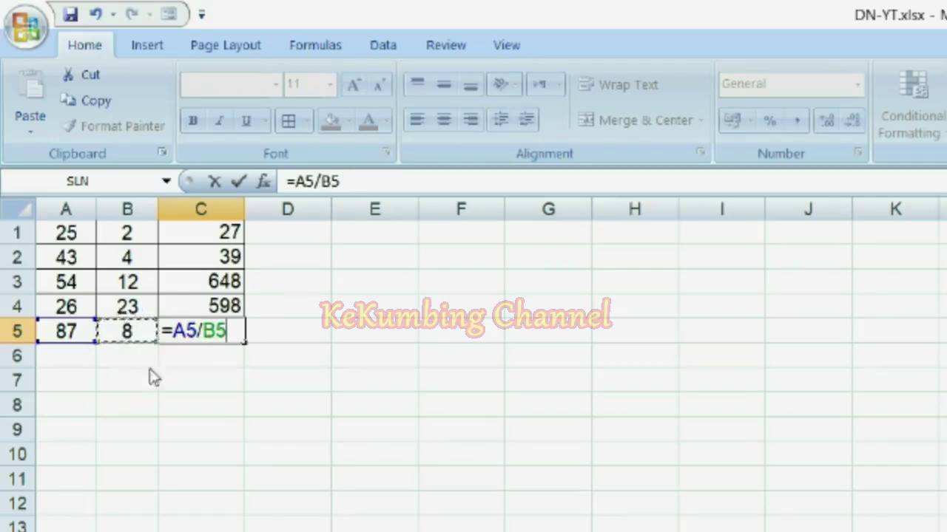
key(Return)
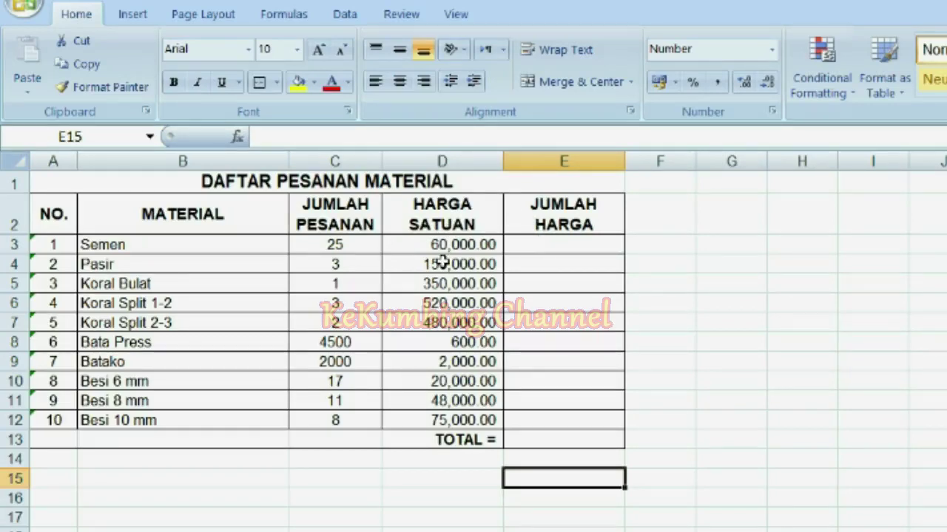
Fill E3:E12 of the material order table with the array formula =C3:C12*D3:D12, multiplying each order quantity by its unit price
click(363, 245)
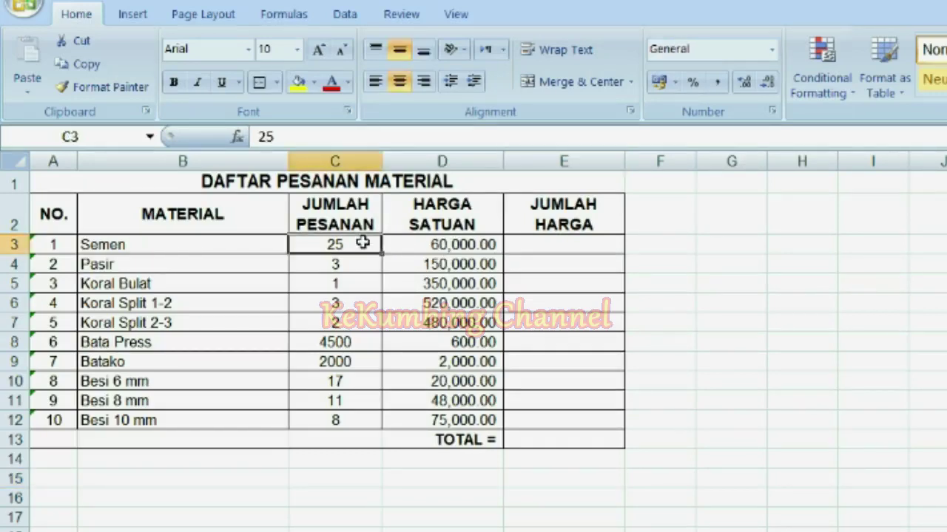
click(459, 246)
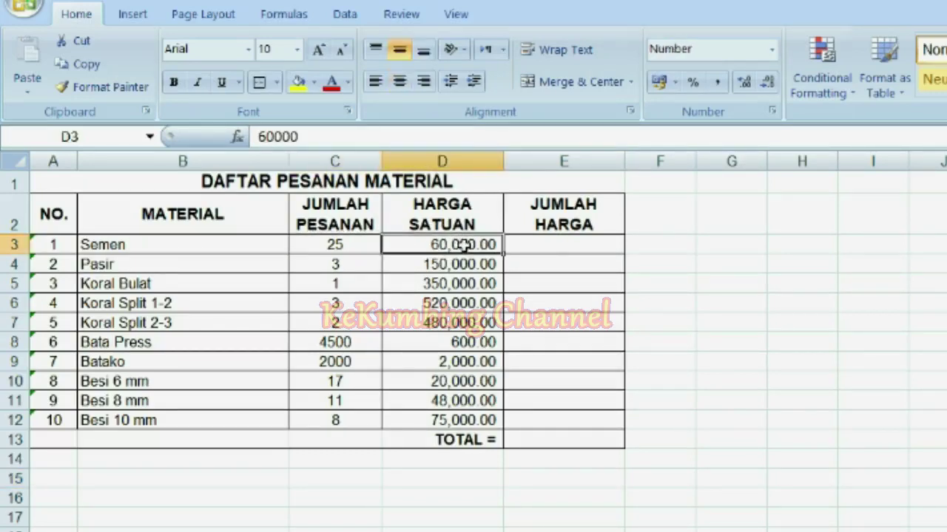
click(554, 247)
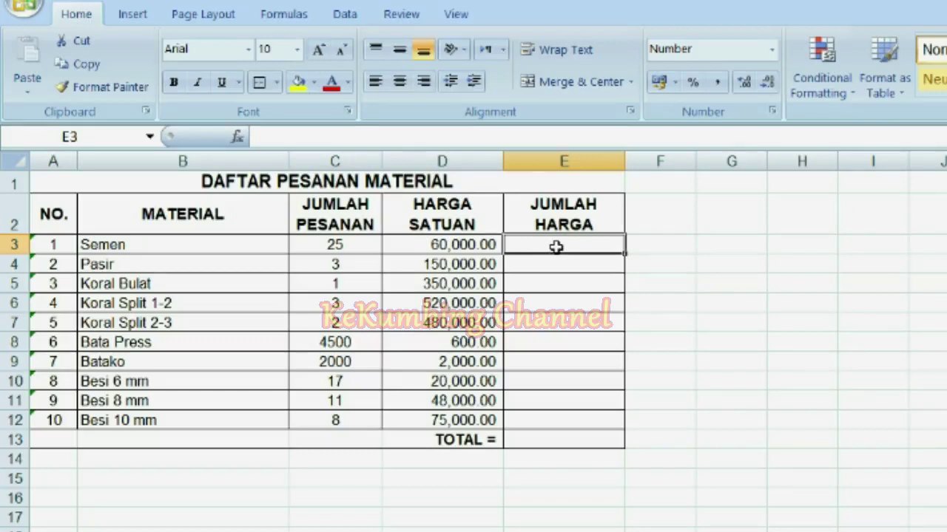
drag(554, 252, 559, 421)
text(=)
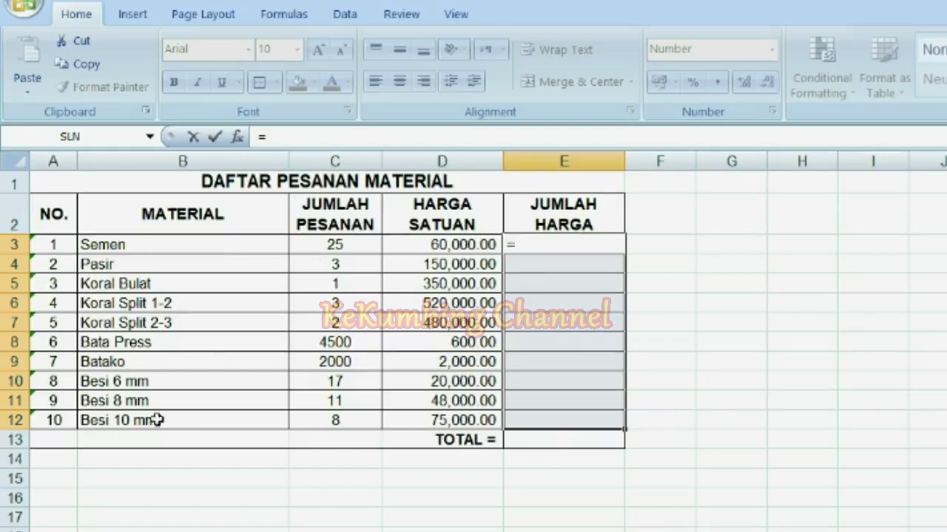
drag(347, 246, 366, 420)
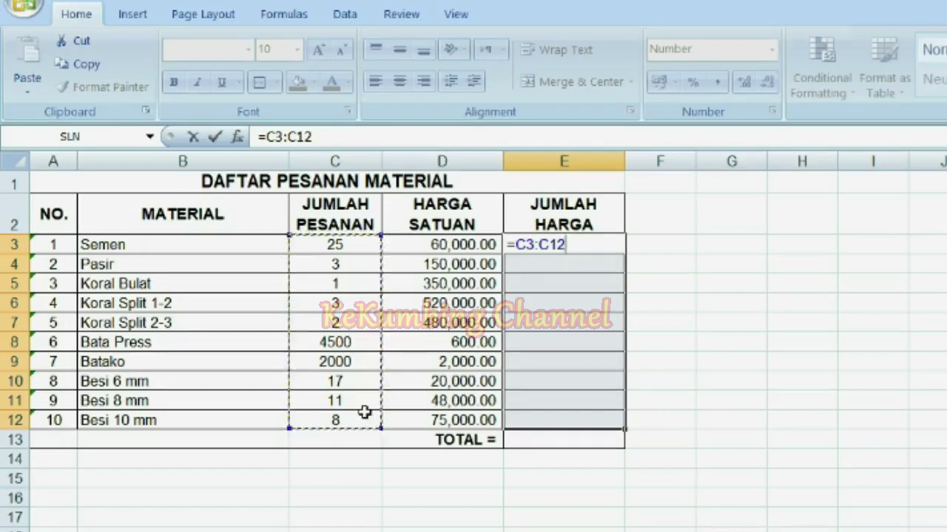
text(*)
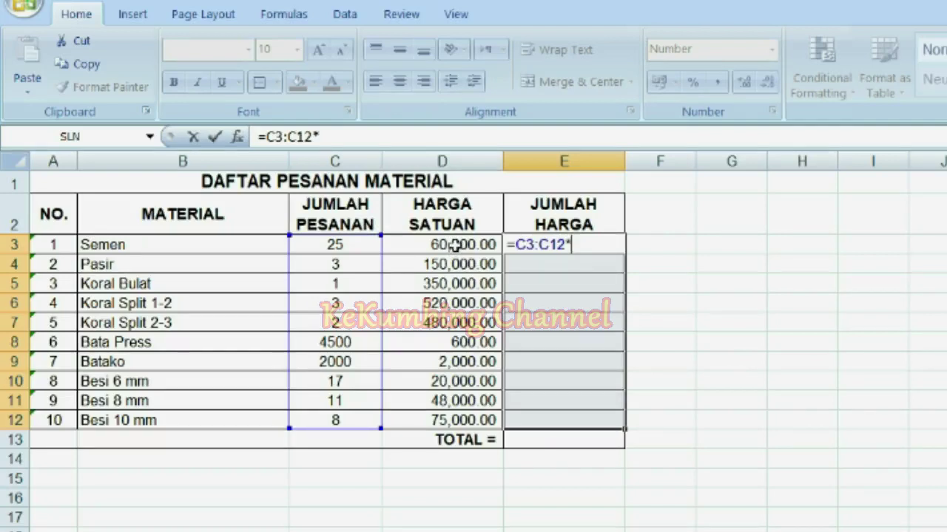
drag(456, 245, 458, 416)
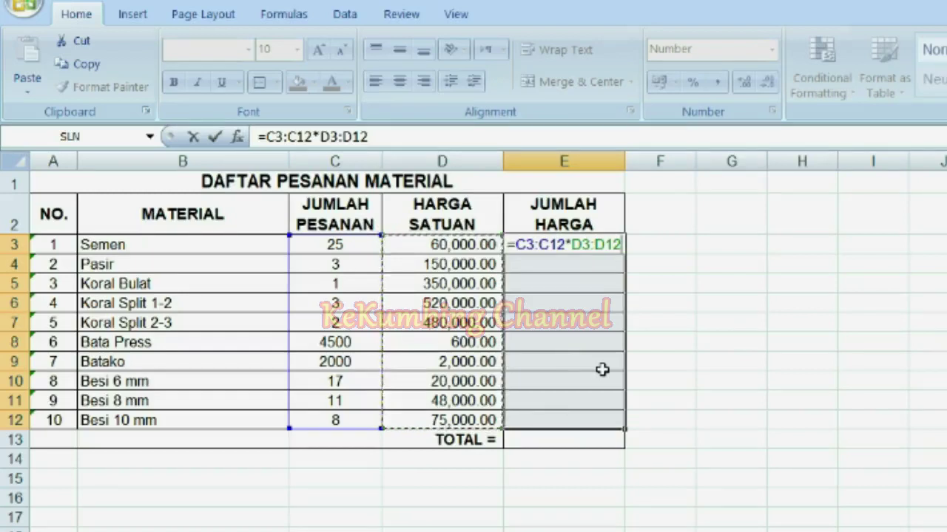
key(ctrl+shift+Return)
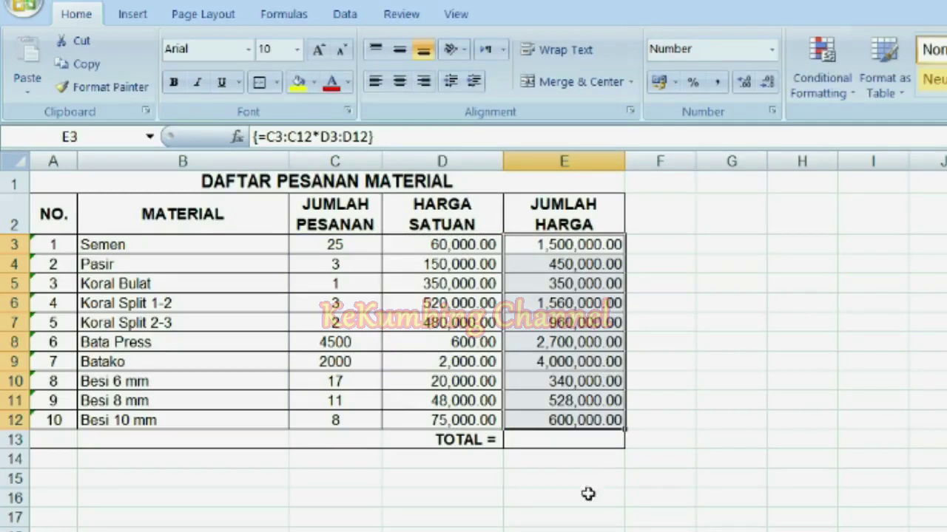
Review the JUMLAH HARGA results in E3:E12, and undo the array formula
click(584, 459)
drag(608, 244, 593, 417)
click(605, 460)
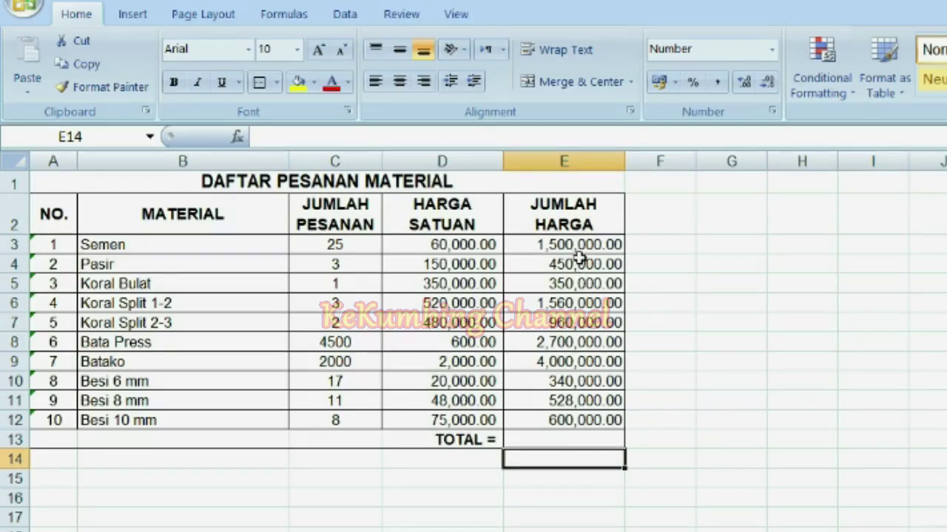
key(ctrl+z)
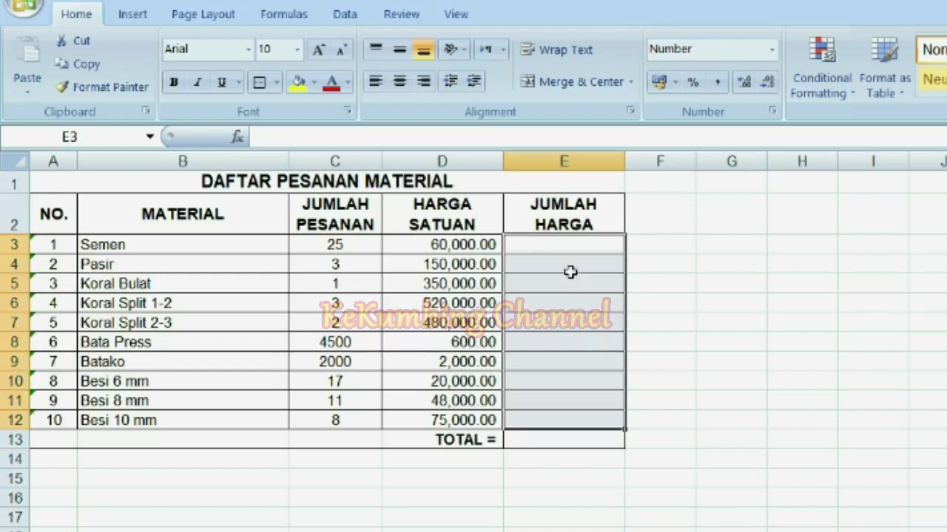
click(686, 297)
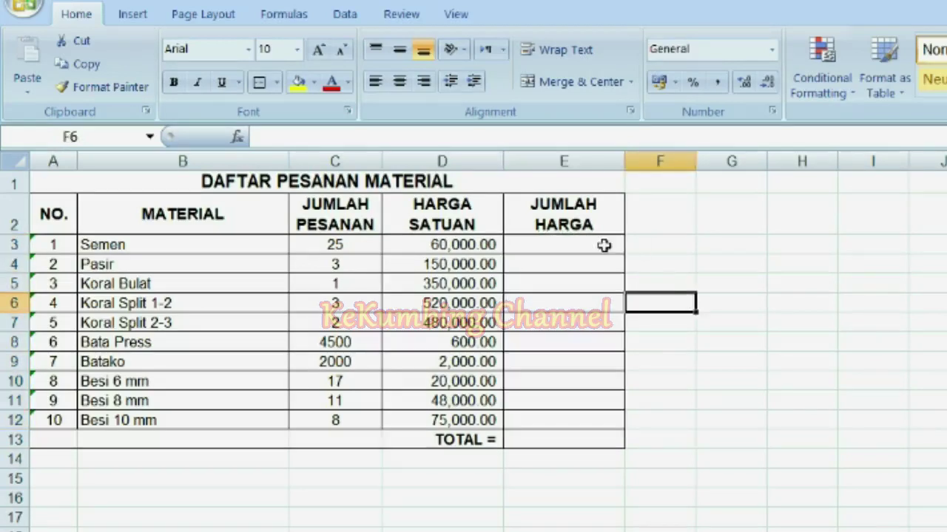
Multiply Semen's order quantity by its unit price in cell E3 with the formula =C3*D3
click(604, 244)
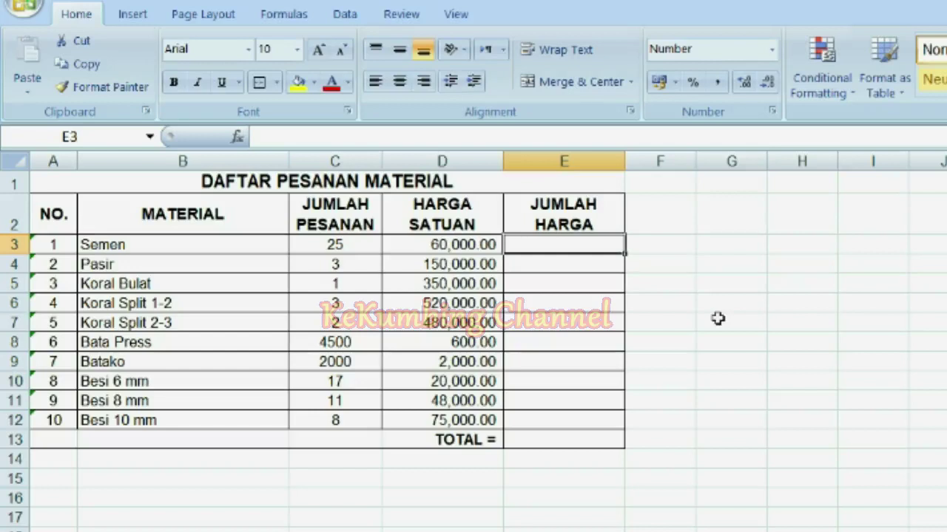
text(=)
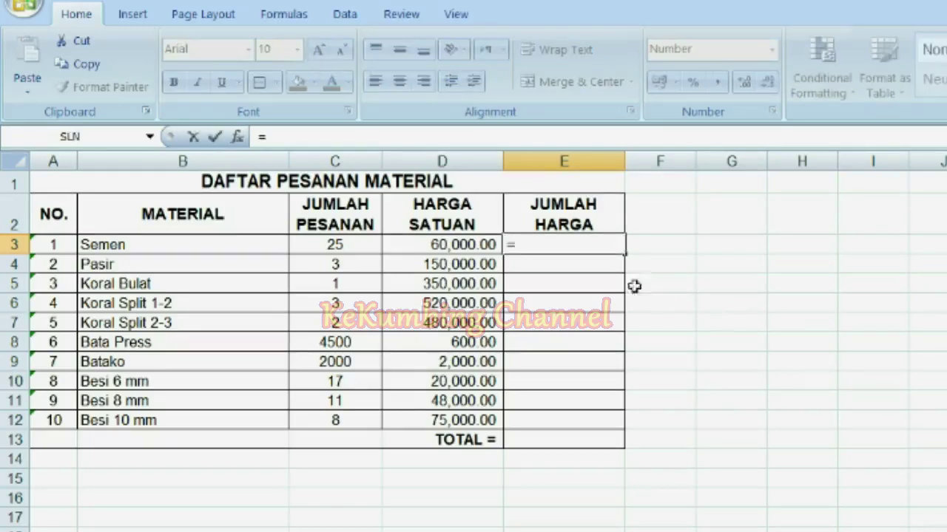
click(359, 246)
text(*)
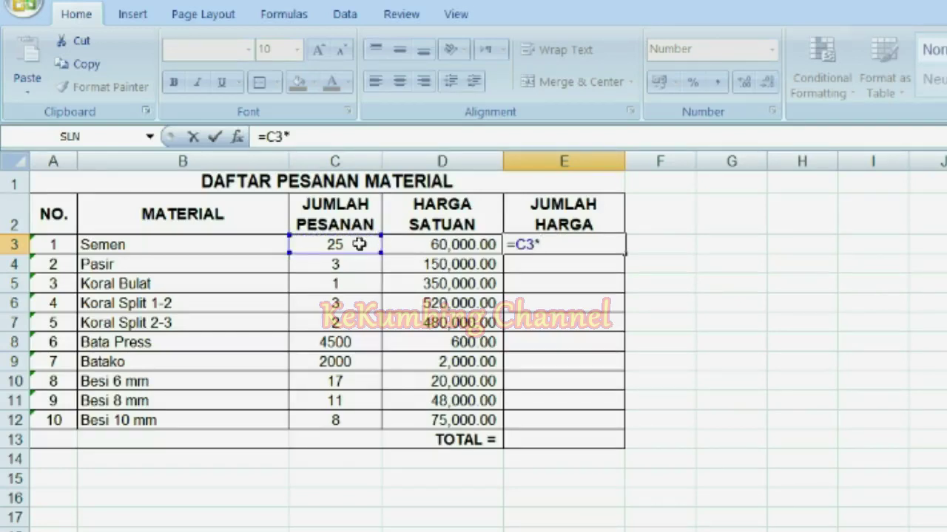
click(464, 249)
key(Return)
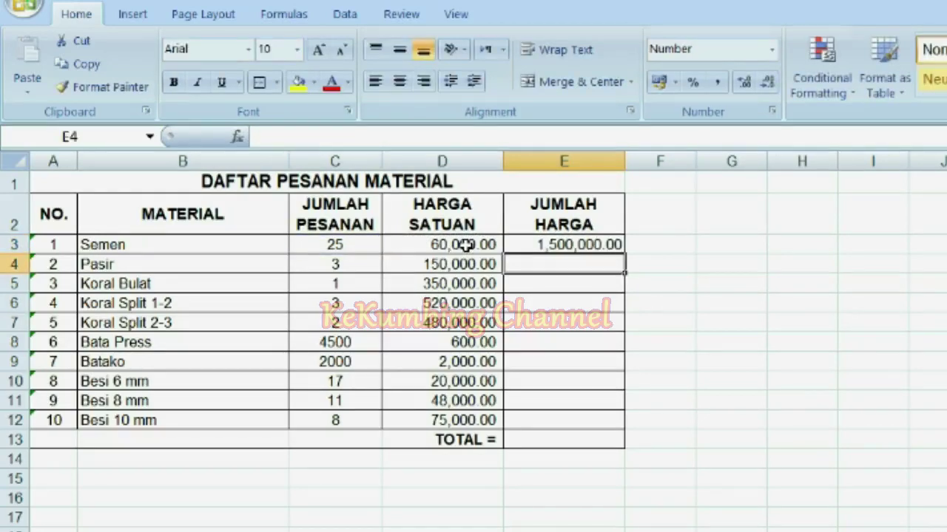
Copy the formula in E3 down through E12 to fill the JUMLAH HARGA column for the remaining materials
click(604, 244)
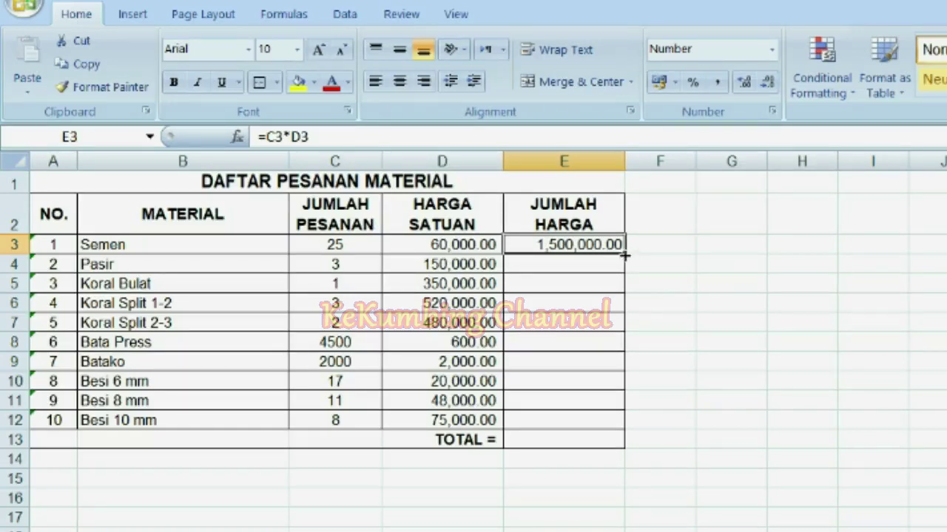
drag(624, 253, 623, 425)
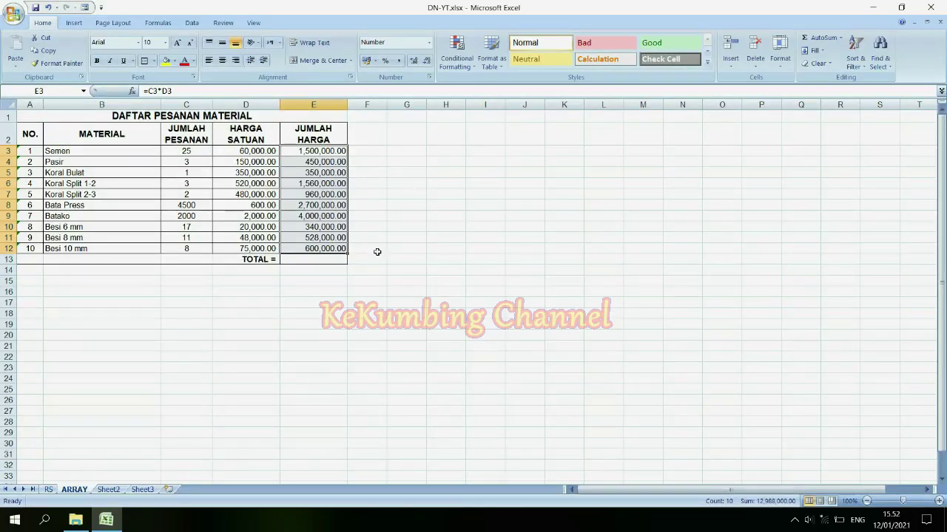
click(309, 280)
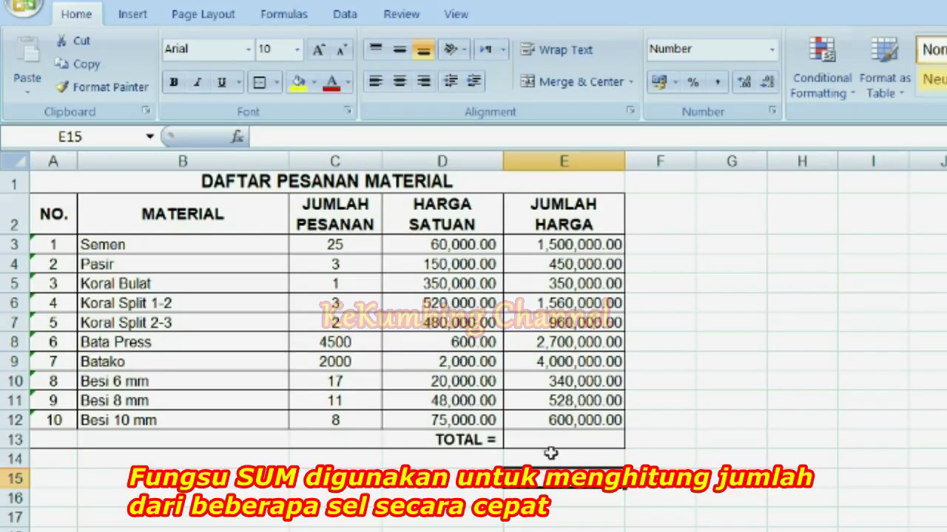
Total the JUMLAH HARGA column in cell E13 with the formula =SUM(E3:E12), and undo the entry
click(564, 440)
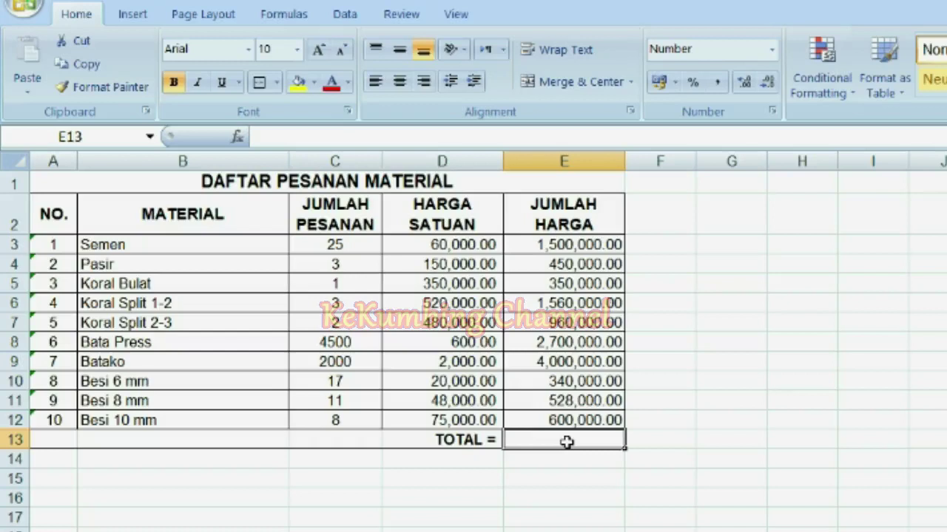
text(=)
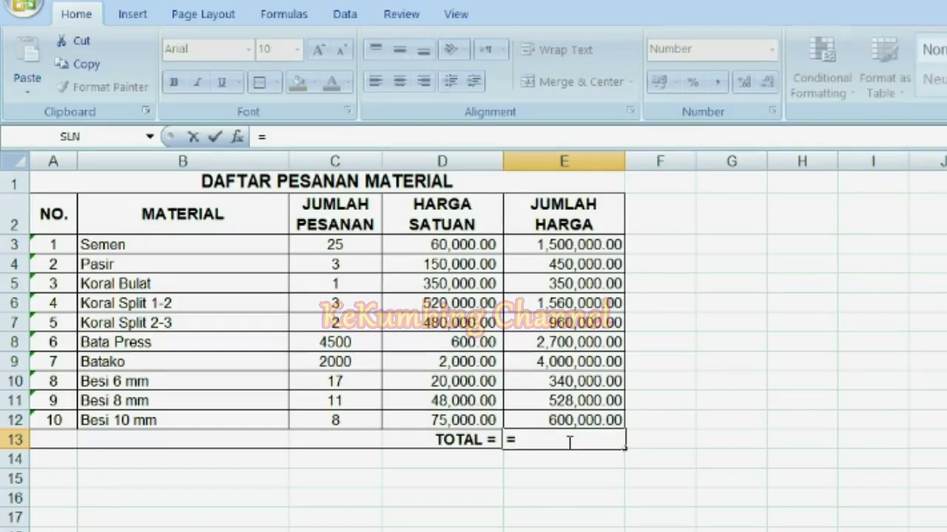
text(SUM()
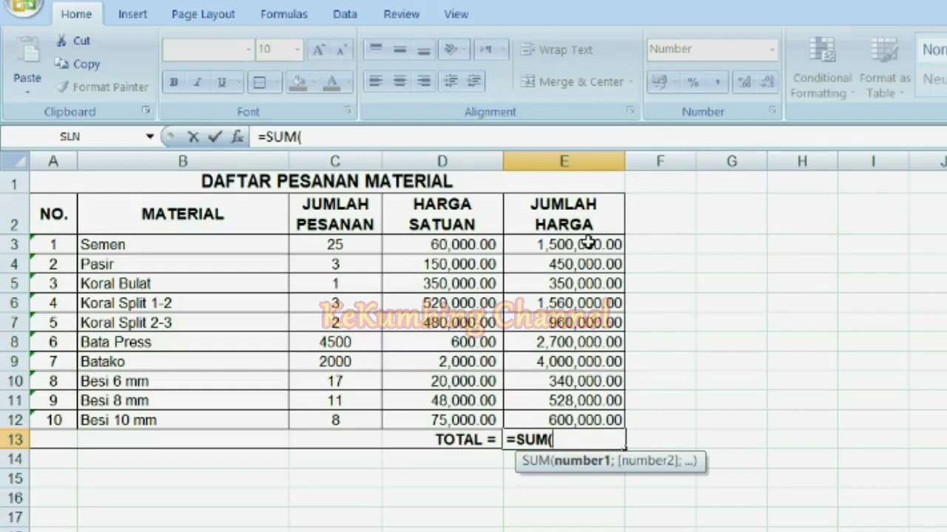
drag(587, 244, 596, 419)
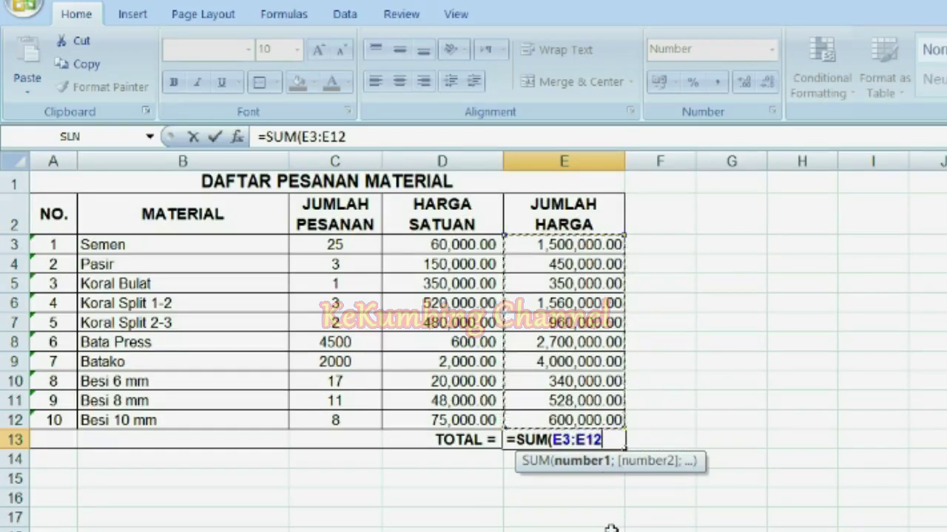
text())
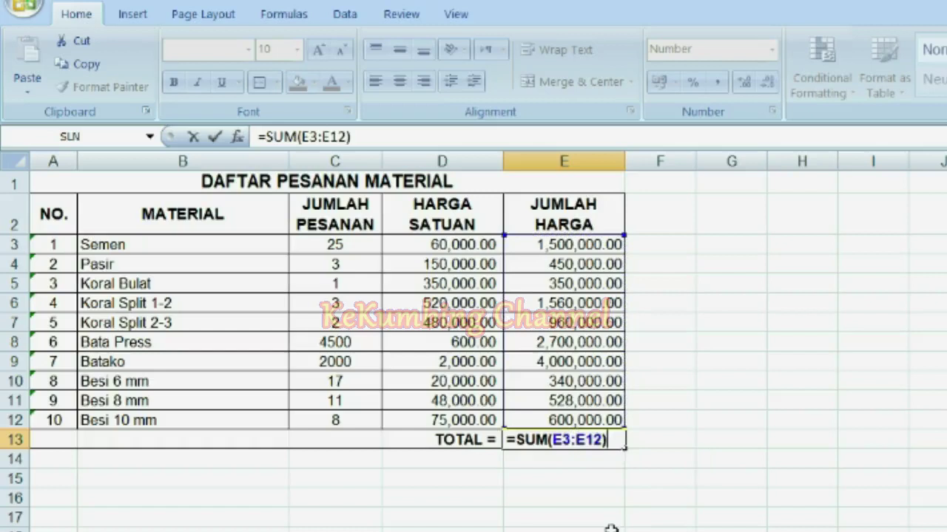
key(Return)
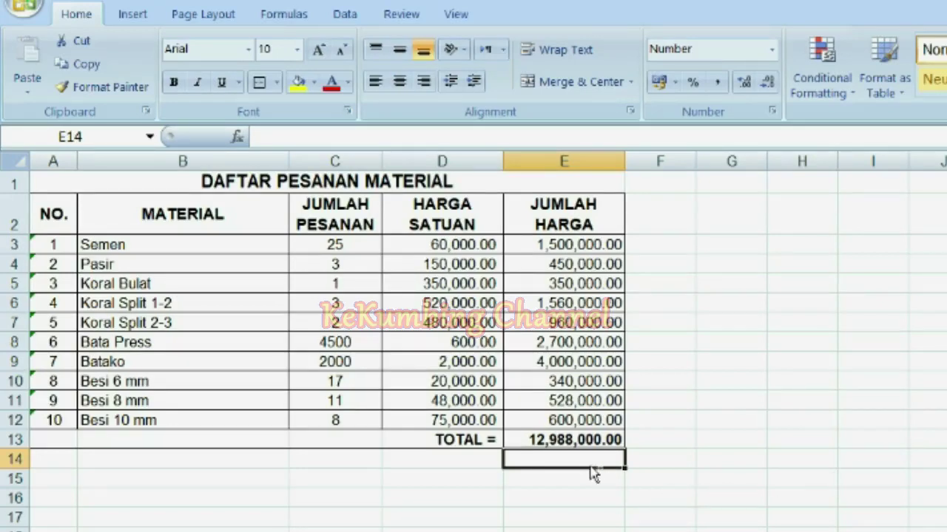
key(ctrl+z)
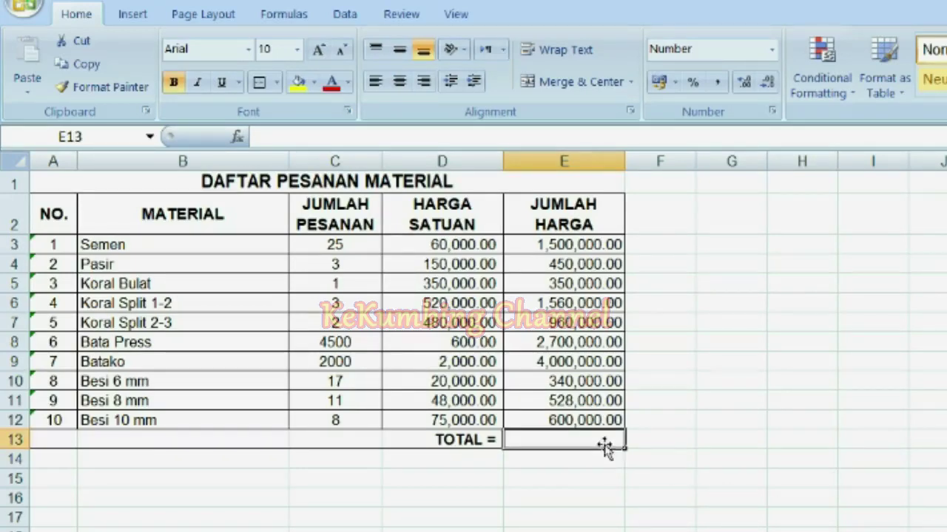
Total the JUMLAH HARGA column in cell E13 with AutoSum over E3:E12
click(588, 455)
click(588, 439)
key(alt+equal)
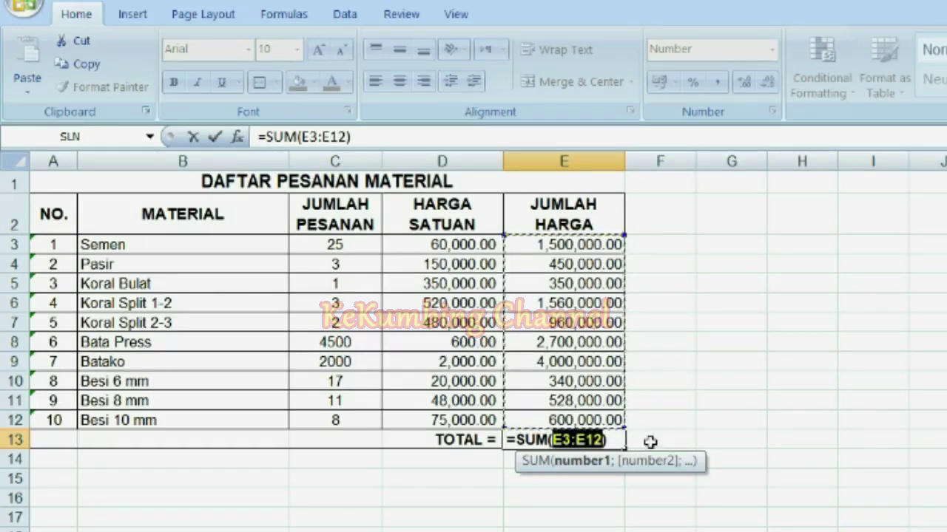
key(Return)
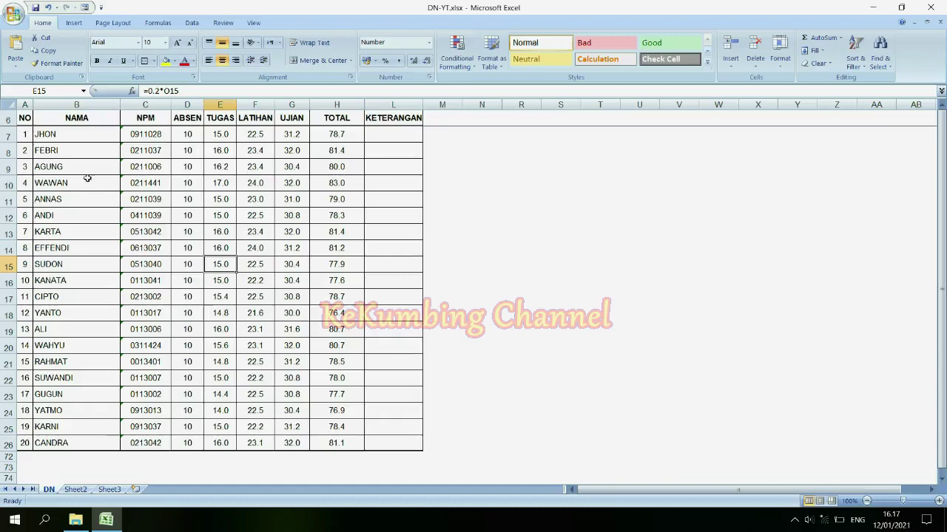
click(337, 118)
click(394, 136)
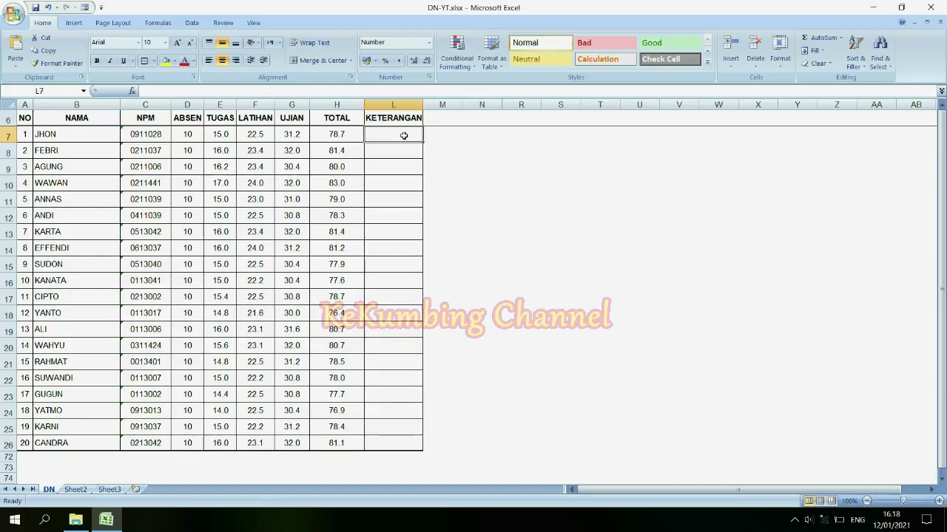
click(349, 135)
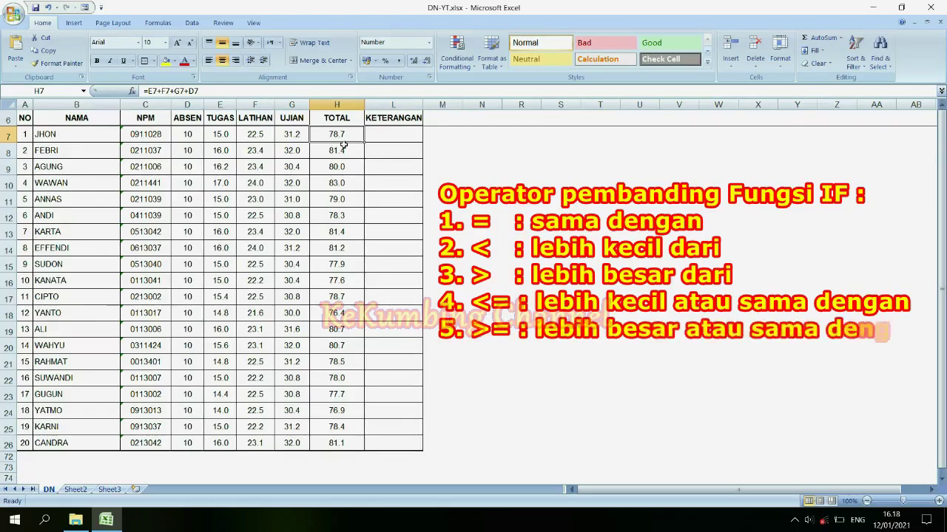
click(388, 133)
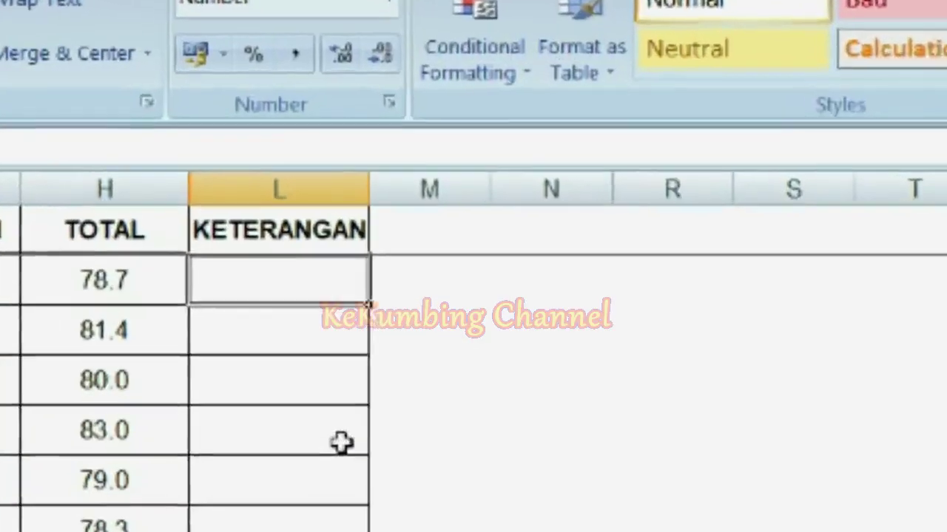
text(=)
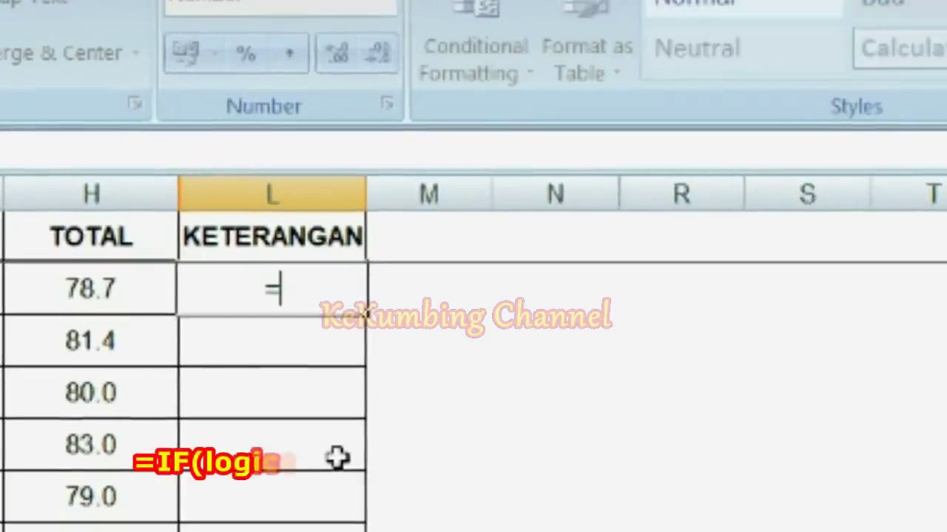
text(IF)
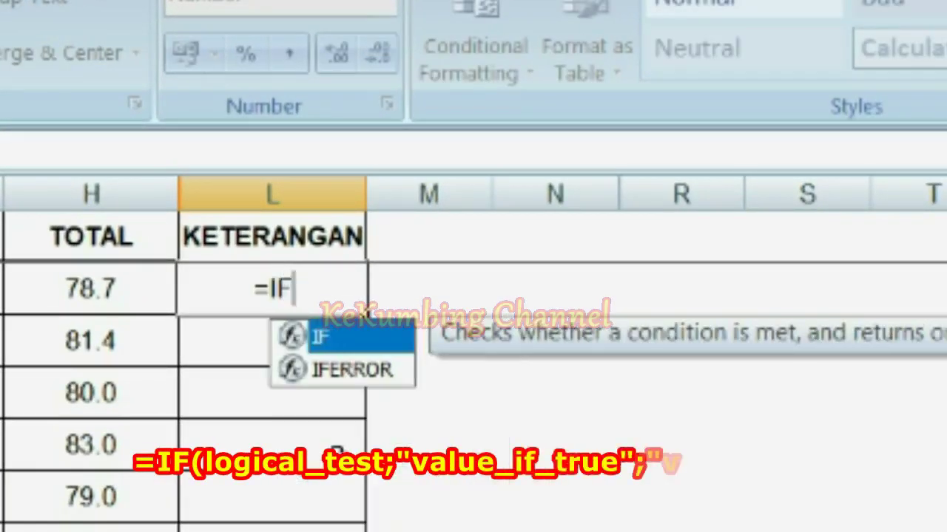
double_click(364, 337)
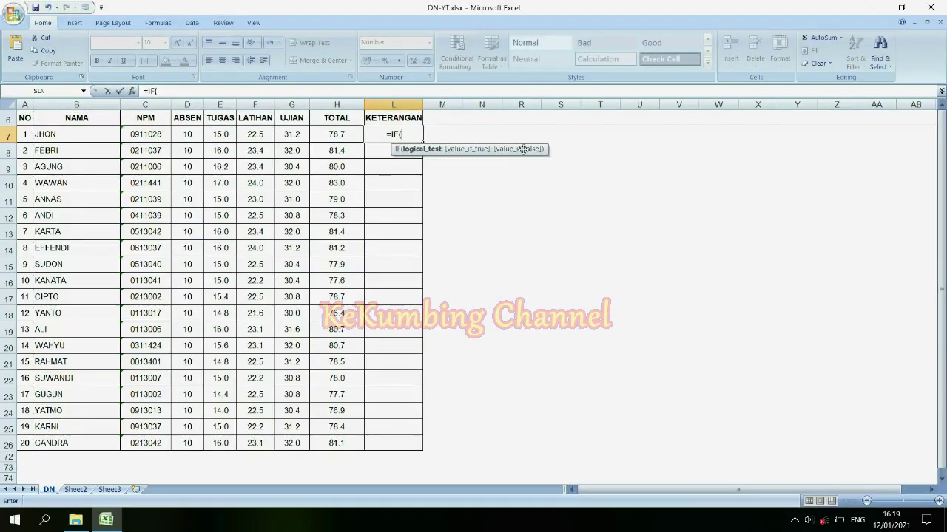
key(Escape)
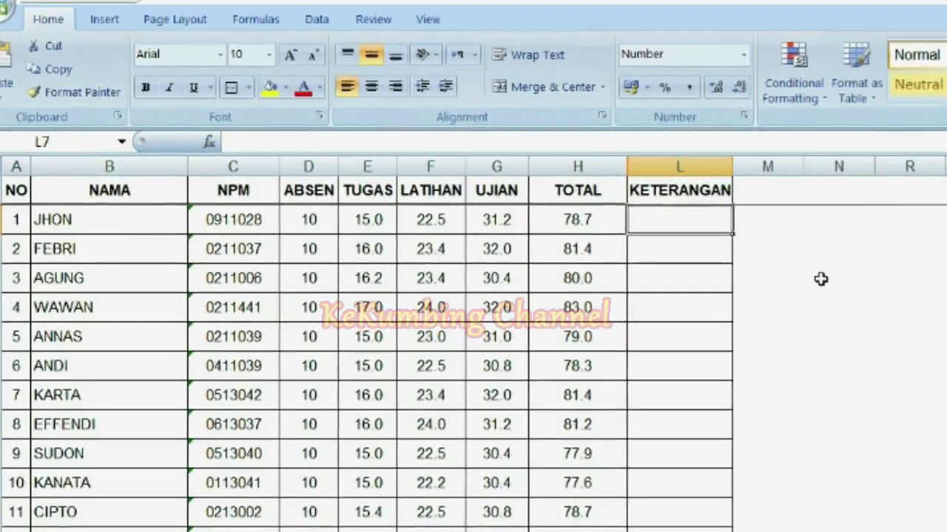
Begin an IF formula in cell L7 of the KETERANGAN column with the logical test H7>=78
text(=I)
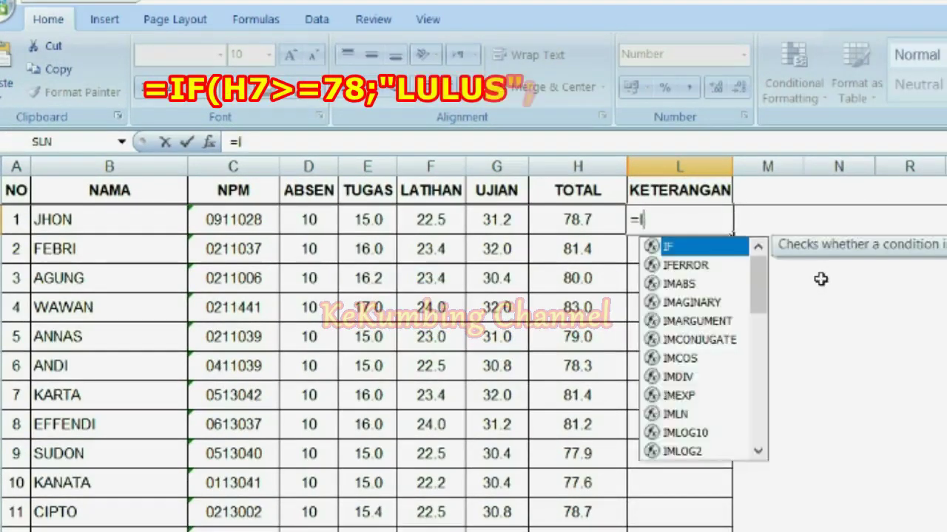
text(F)
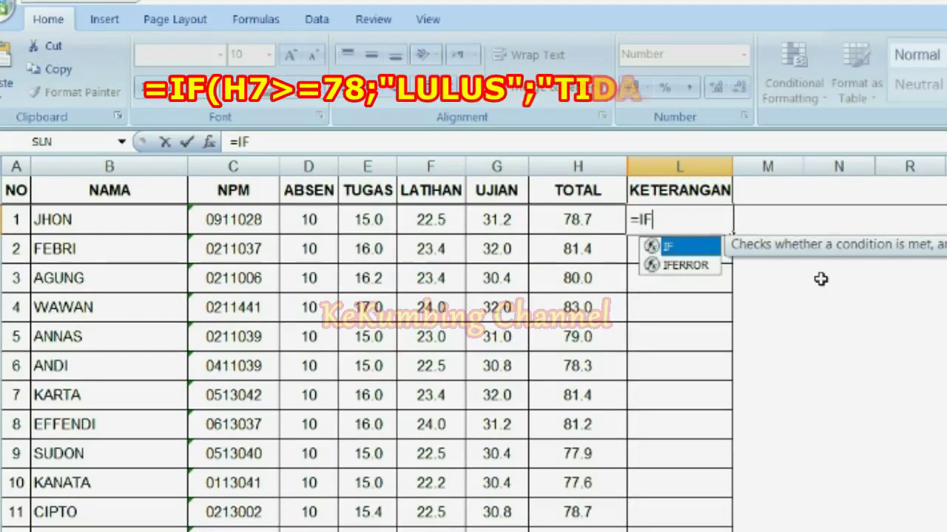
double_click(671, 252)
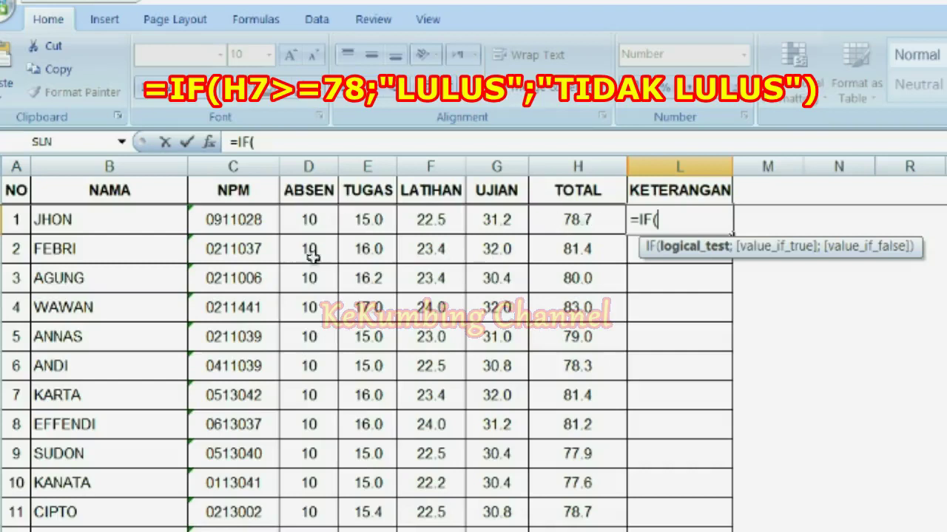
click(596, 219)
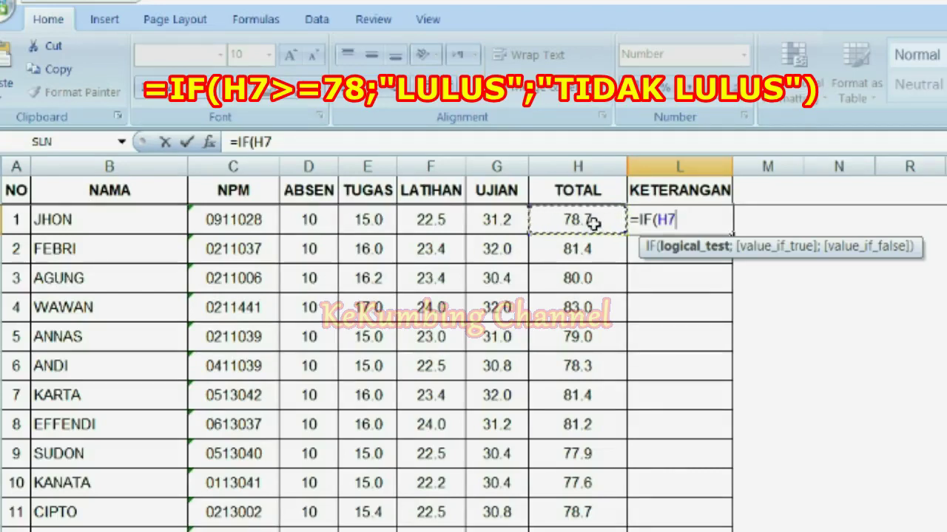
text(>)
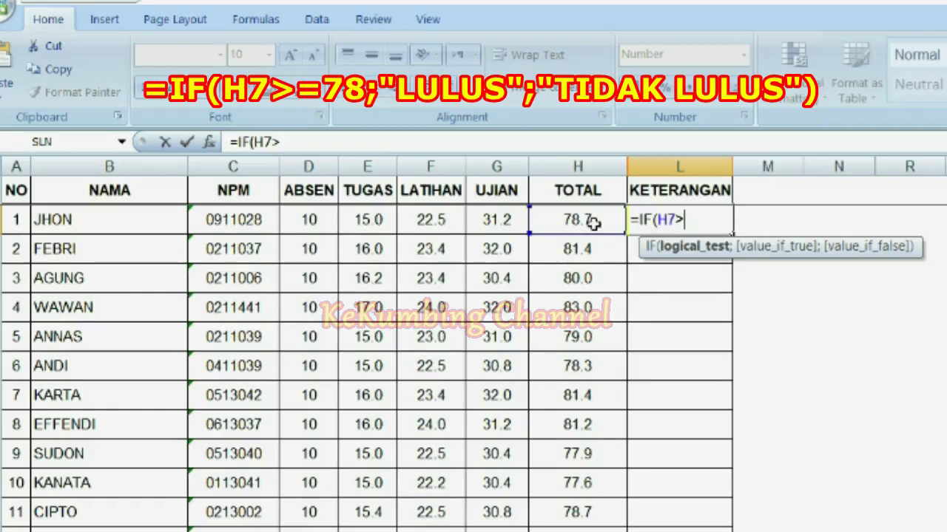
text(=)
text(78)
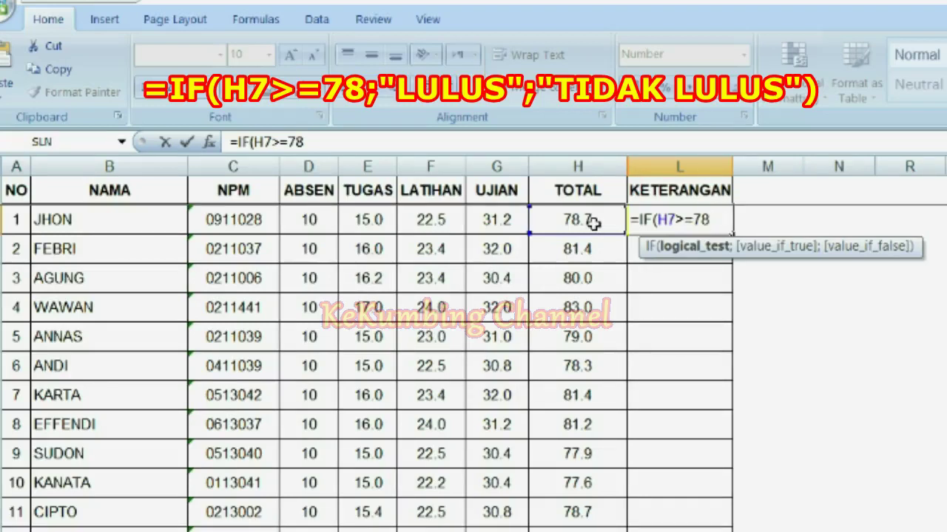
Complete the IF formula in L7 with "LULUS" as the true value and "TIDAK LULUS" as the false value
text(;")
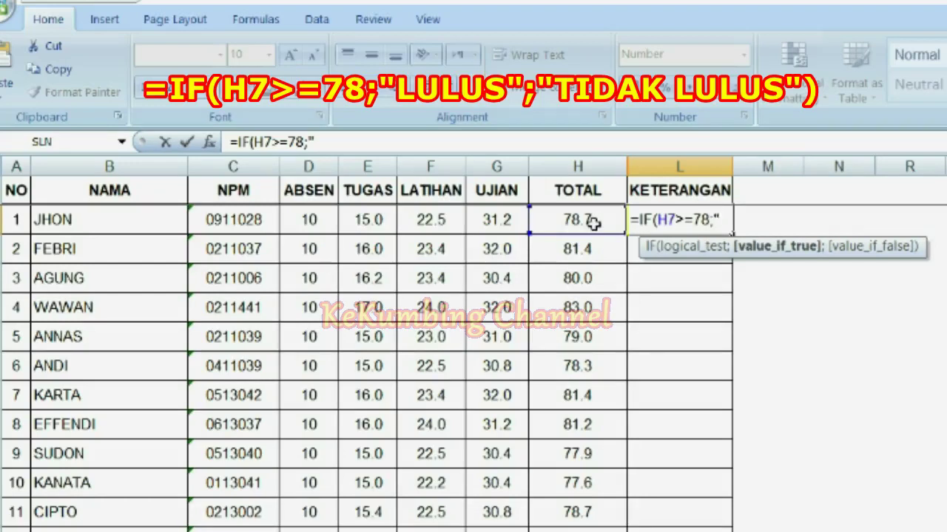
text(LULUS)
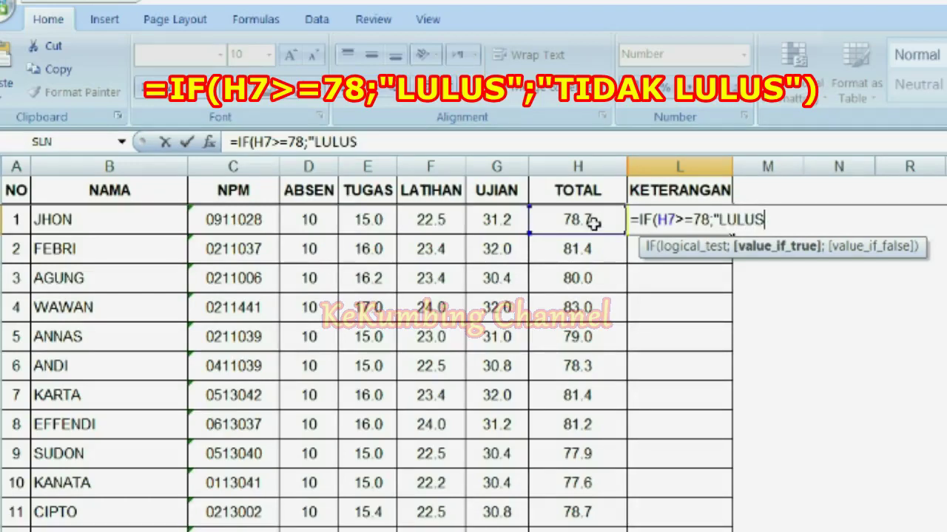
text(";"TIDAK )
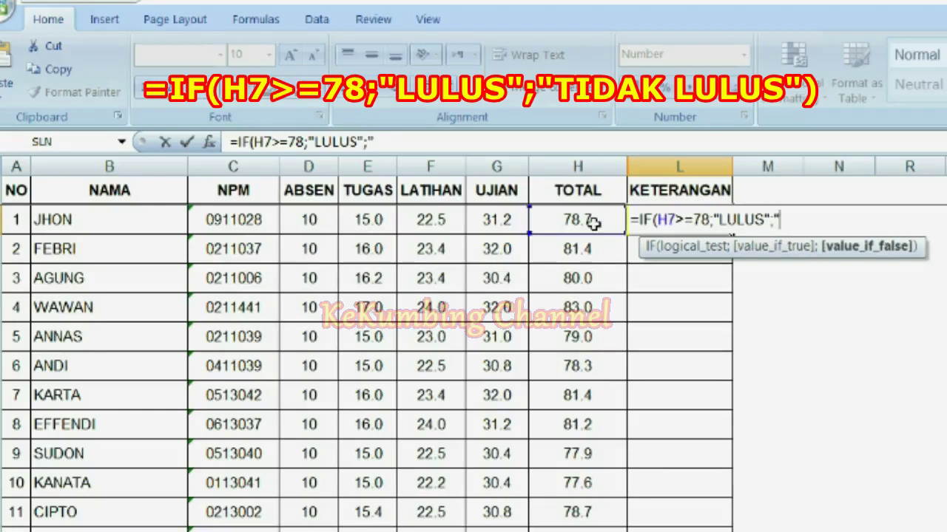
text(LULU)
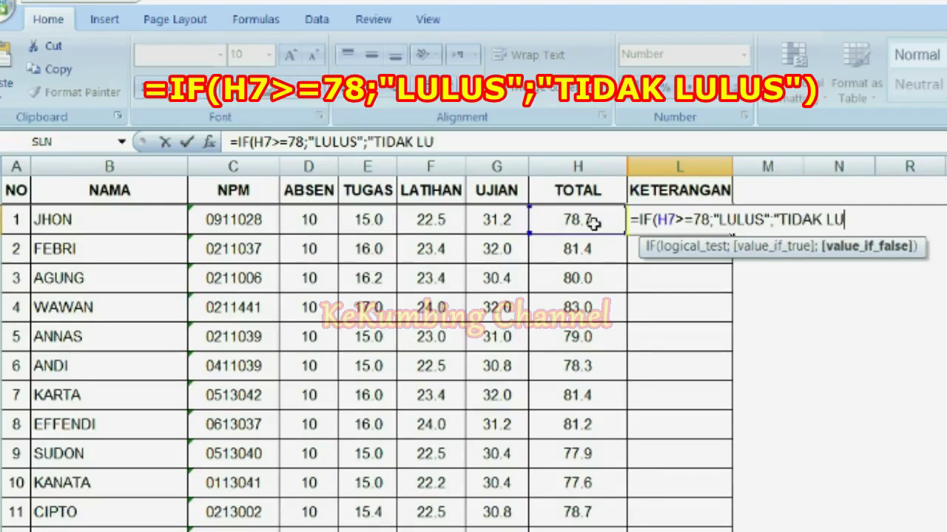
text(S)
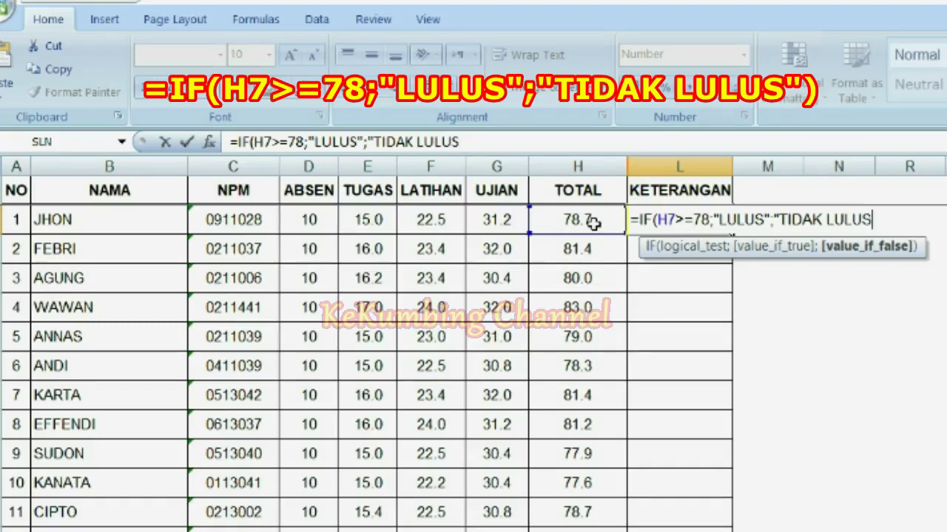
text(")
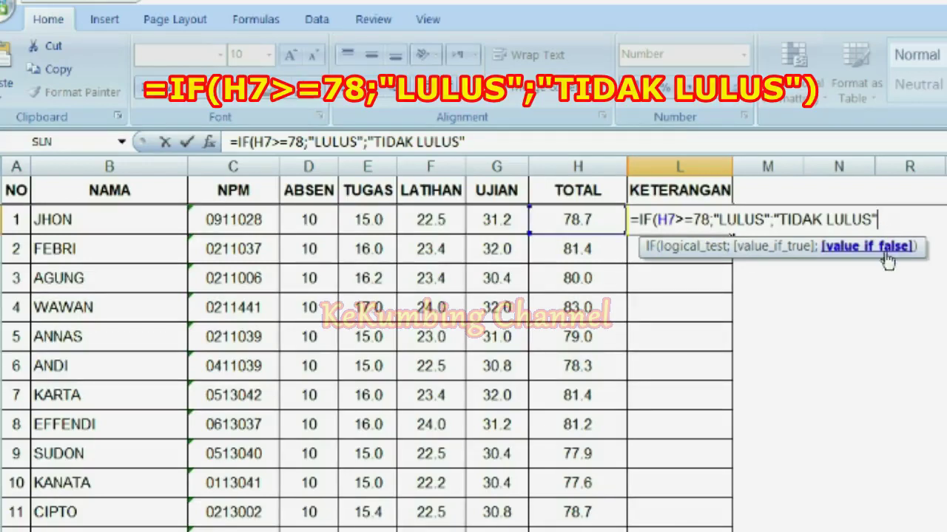
text())
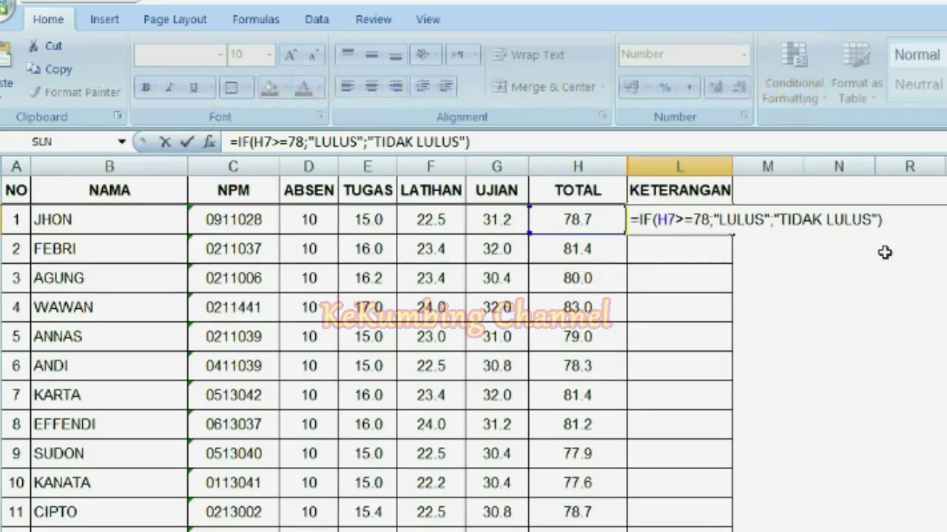
key(Return)
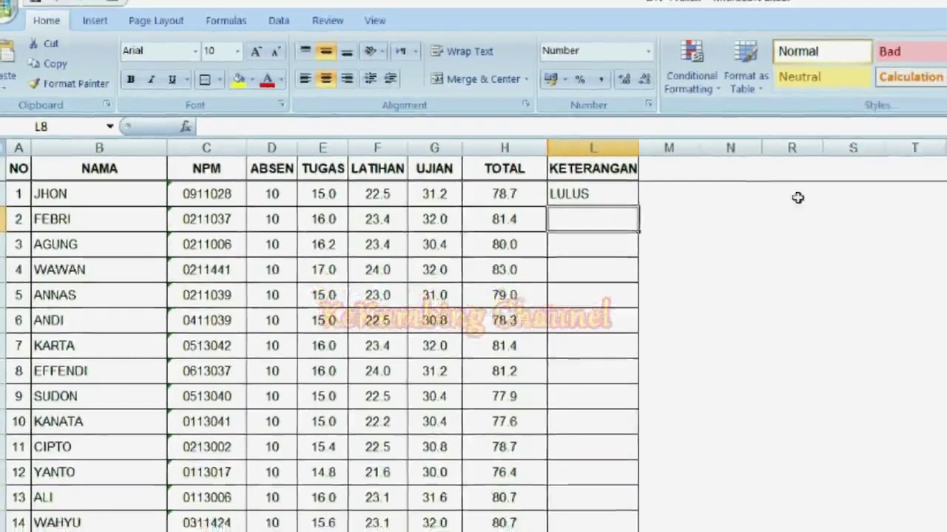
Copy the IF formula in L7 down through L26 to fill the KETERANGAN column for the remaining students
click(692, 221)
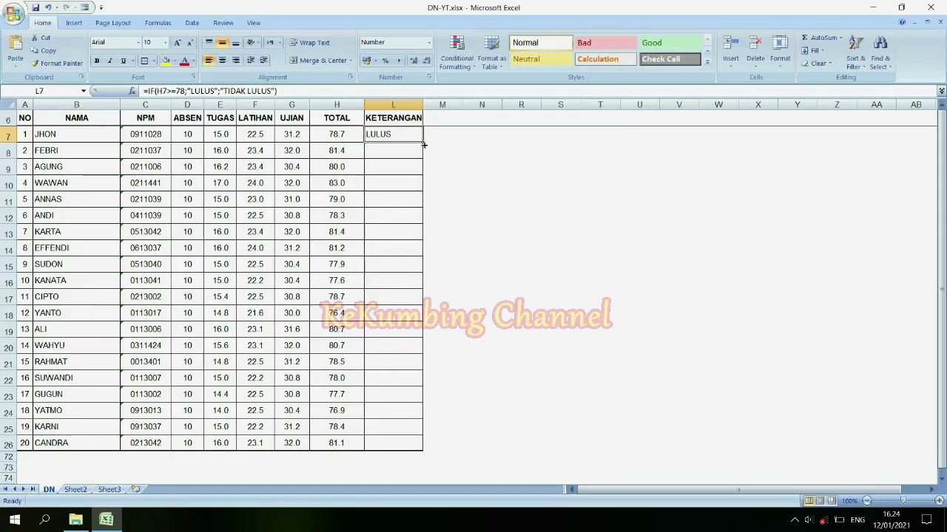
drag(424, 144, 417, 444)
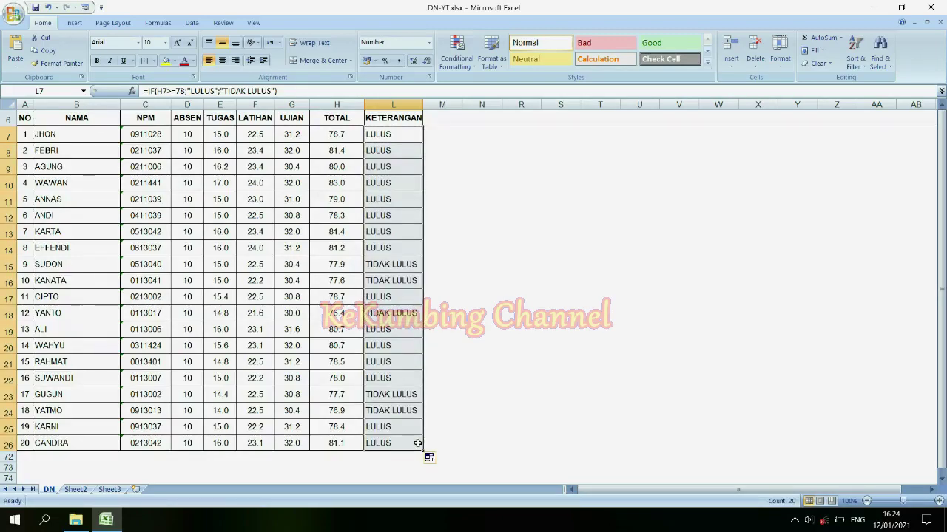
click(487, 264)
Compare the TOTAL scores of the first students with their KETERANGAN results
click(358, 137)
click(355, 151)
click(351, 167)
click(347, 185)
drag(349, 205, 351, 221)
click(358, 250)
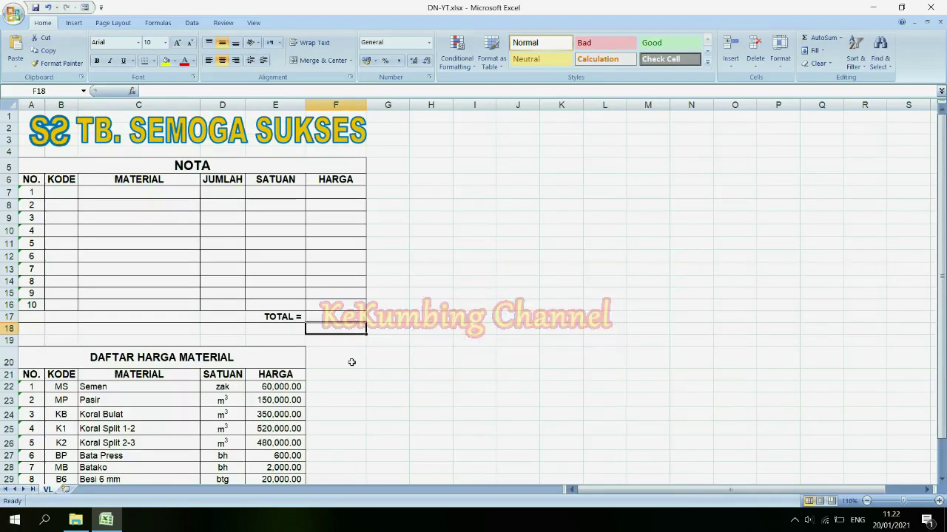
Examine the layout of the empty NOTA table and the DAFTAR HARGA MATERIAL price list on the VL sheet
click(70, 192)
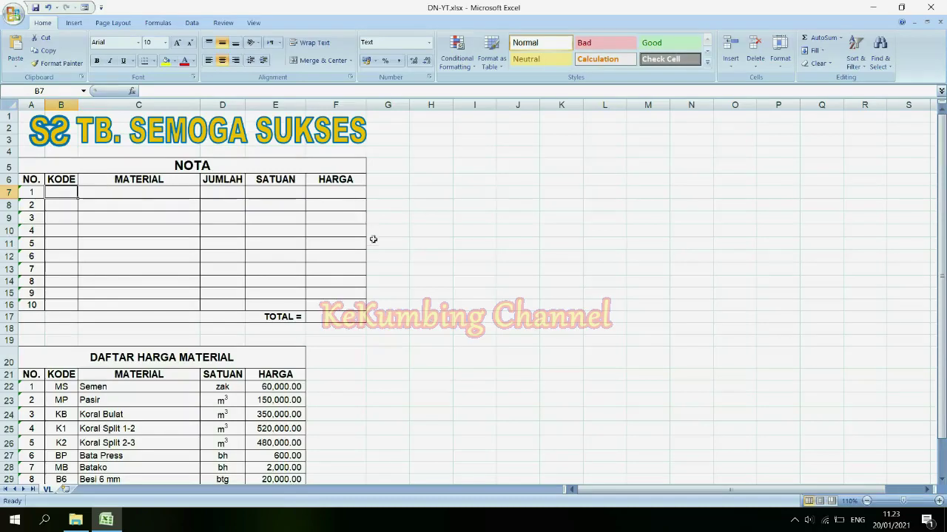
drag(252, 164, 262, 315)
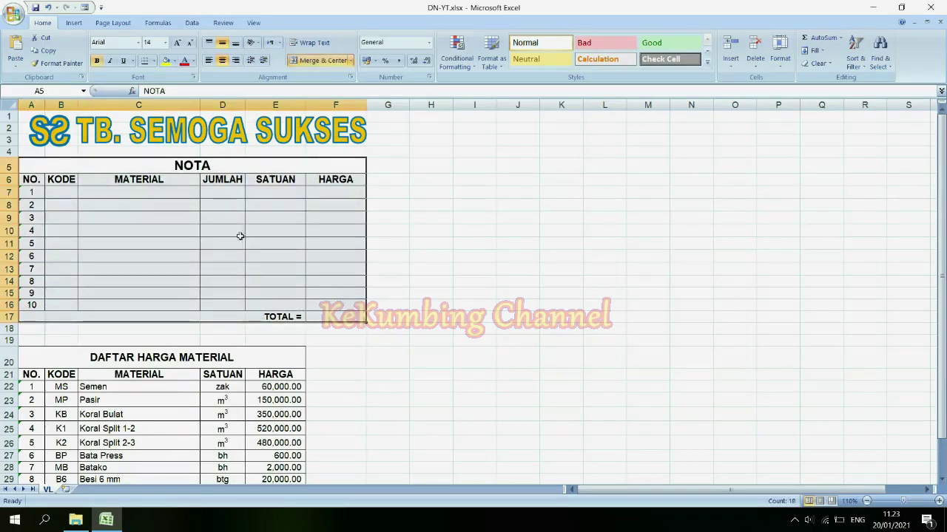
drag(235, 164, 266, 316)
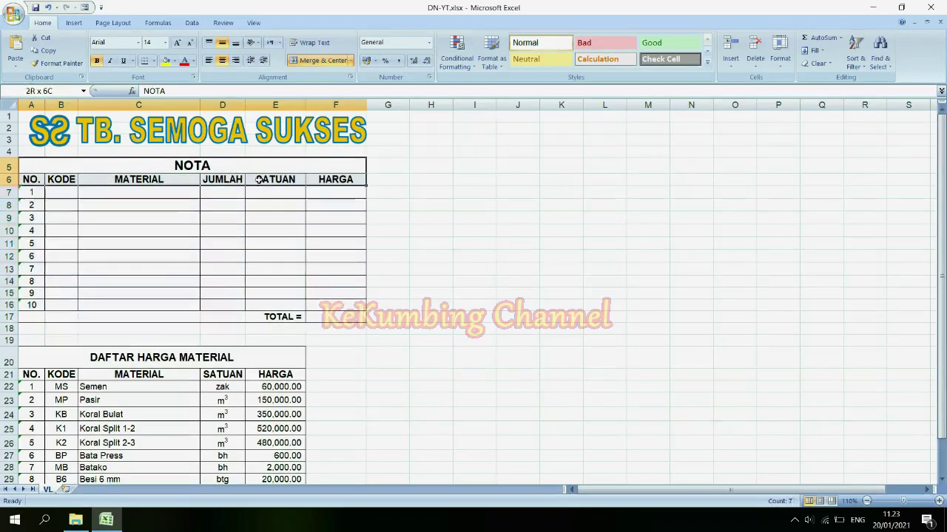
scroll(173, 306, down, 2)
mouse_move(181, 278)
mouse_down()
mouse_move(195, 428)
mouse_move(194, 285)
mouse_up()
scroll(203, 291, up, 2)
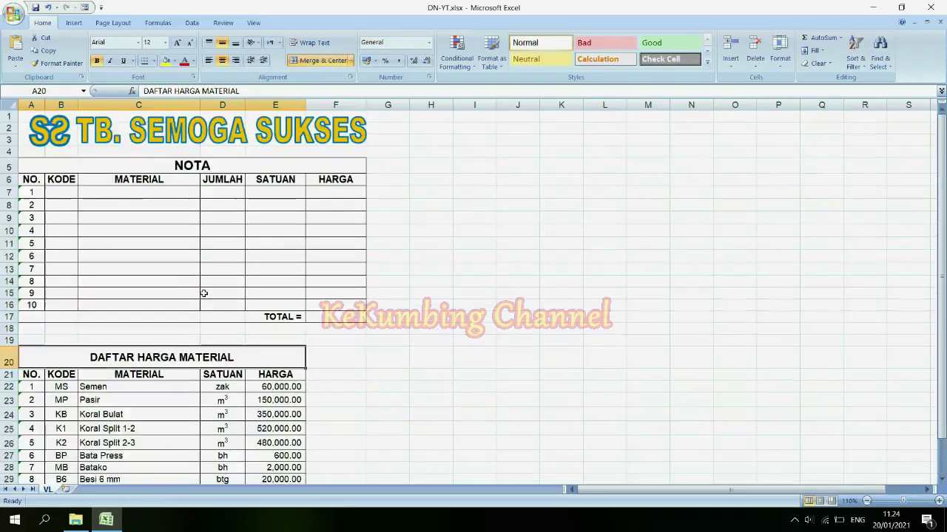
click(319, 361)
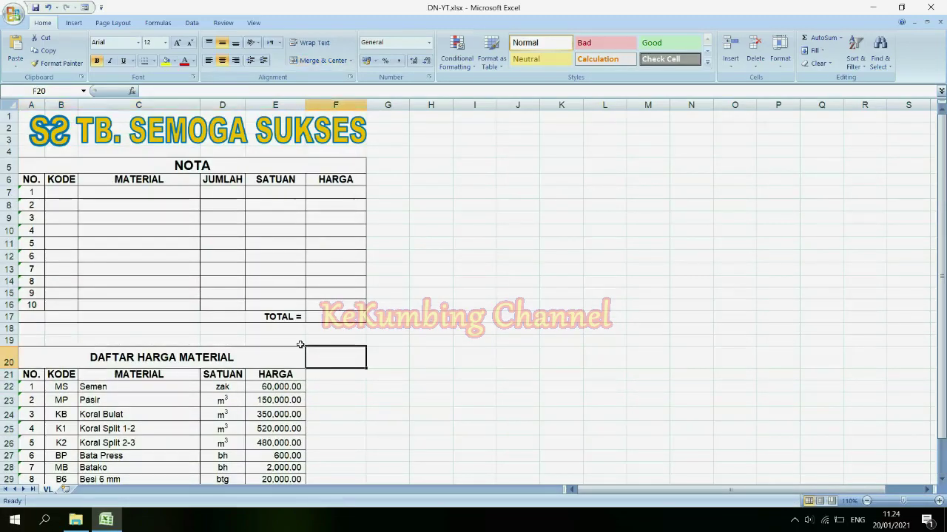
click(64, 194)
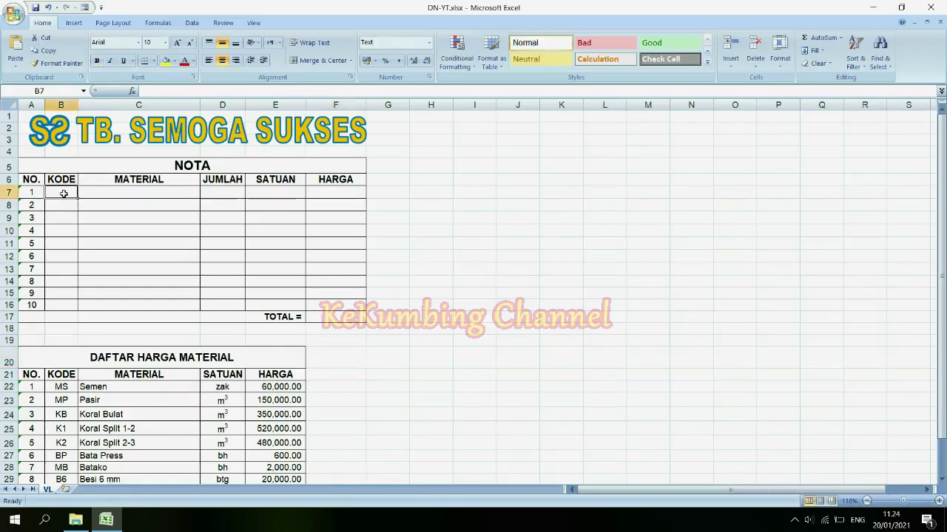
click(236, 193)
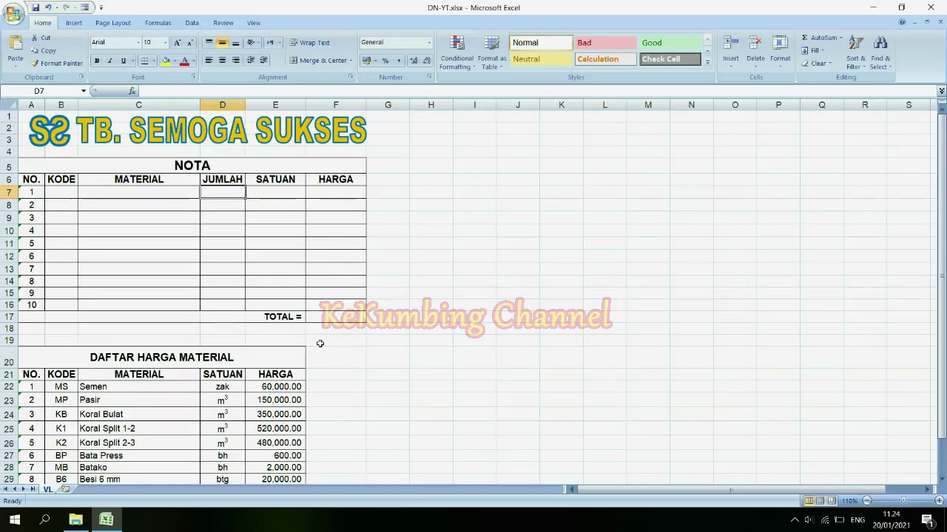
Start a VLOOKUP formula in C7, the first MATERIAL cell of the NOTA table, with B7 as the lookup value
click(191, 193)
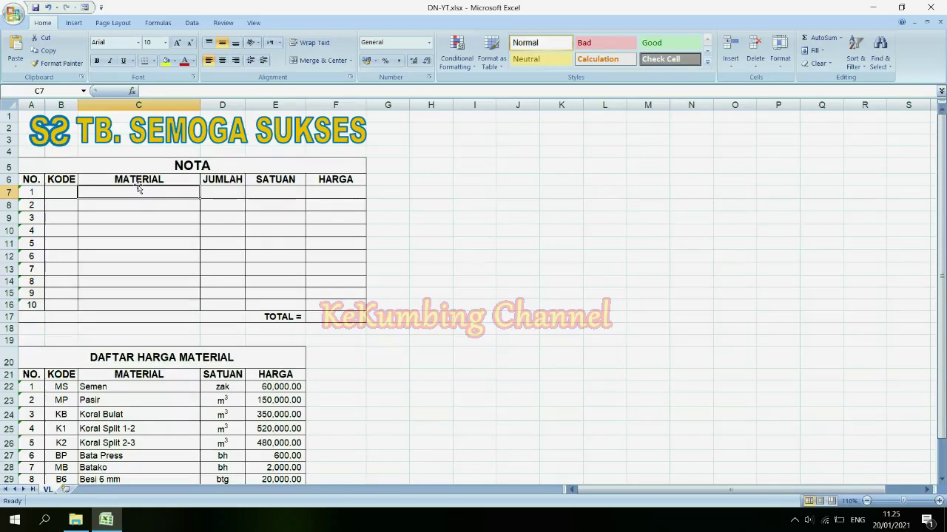
text(=V)
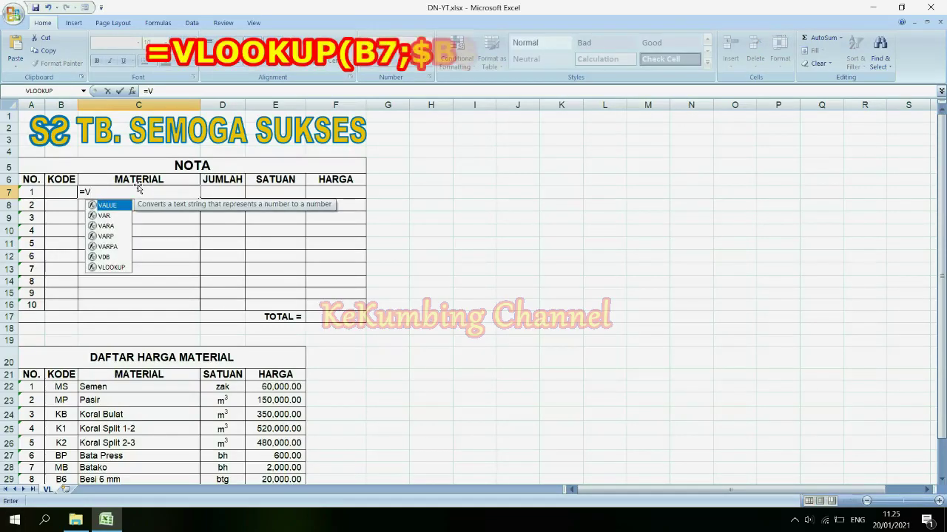
text(L)
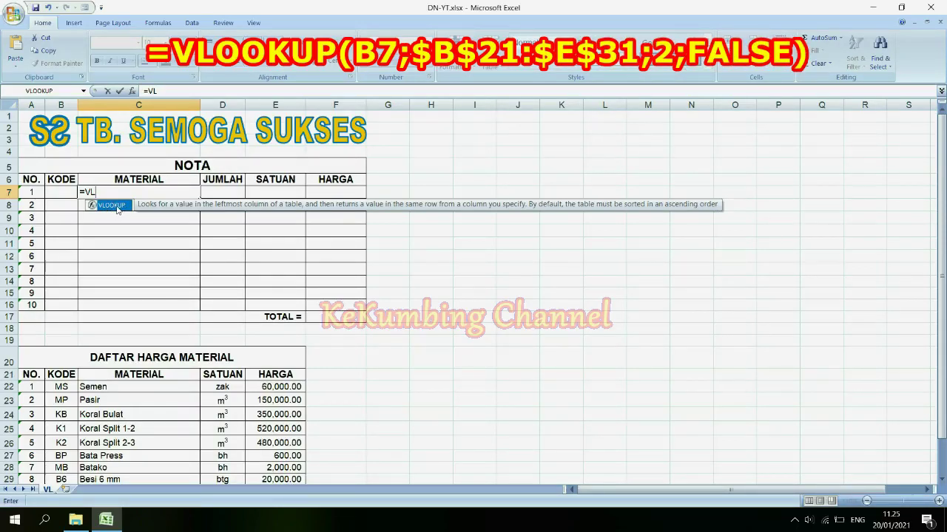
double_click(111, 205)
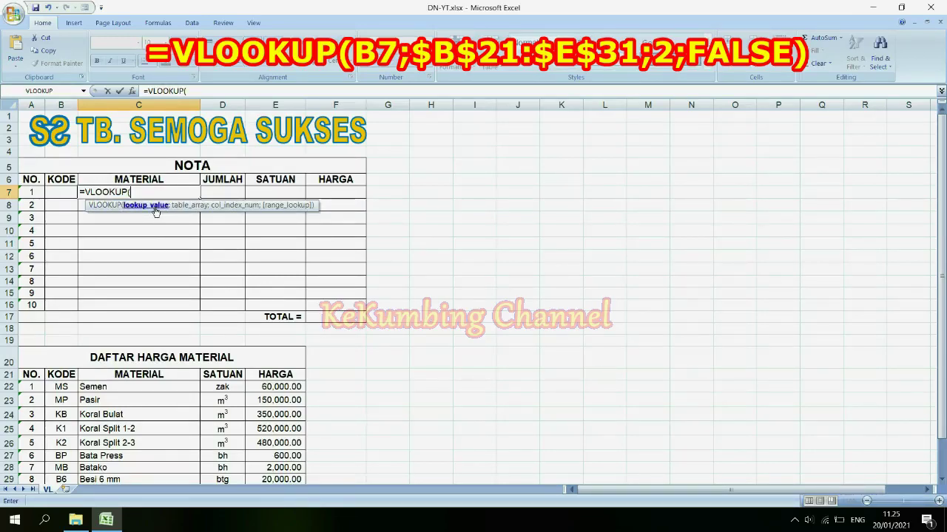
click(64, 190)
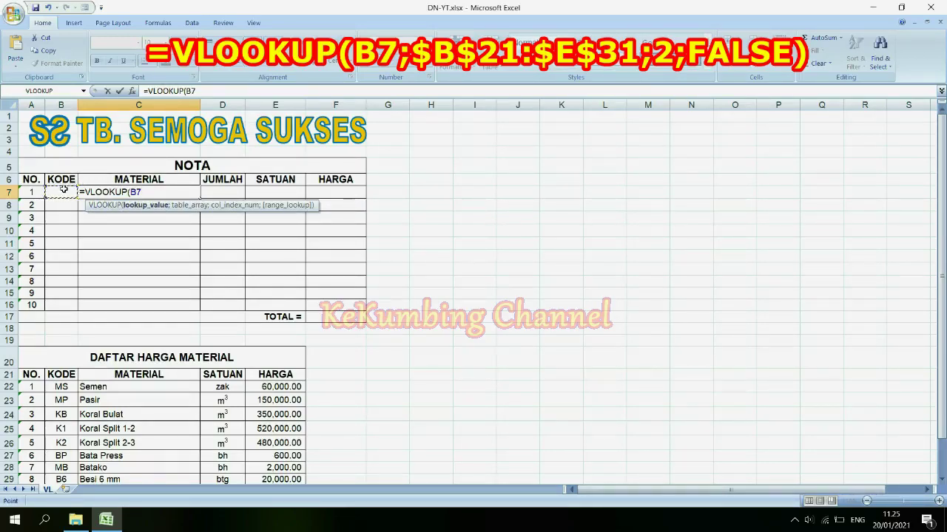
text(;)
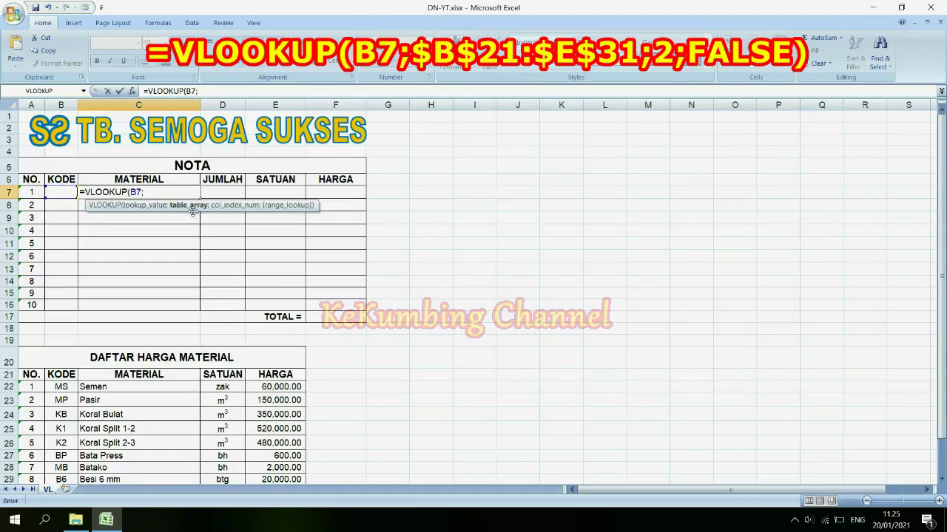
Add the price list range B21:E31 as the table array, 2 as the column index and FALSE for an exact match
scroll(178, 227, down, 2)
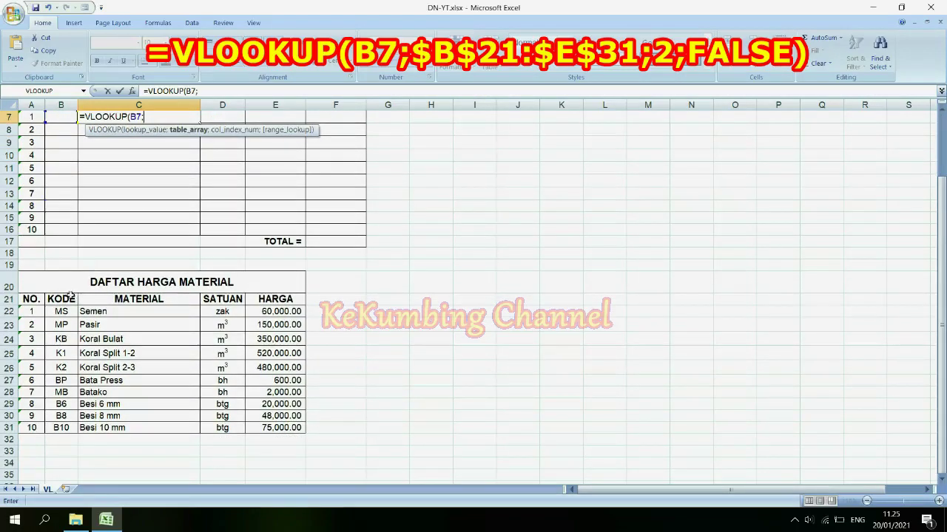
drag(63, 299, 289, 427)
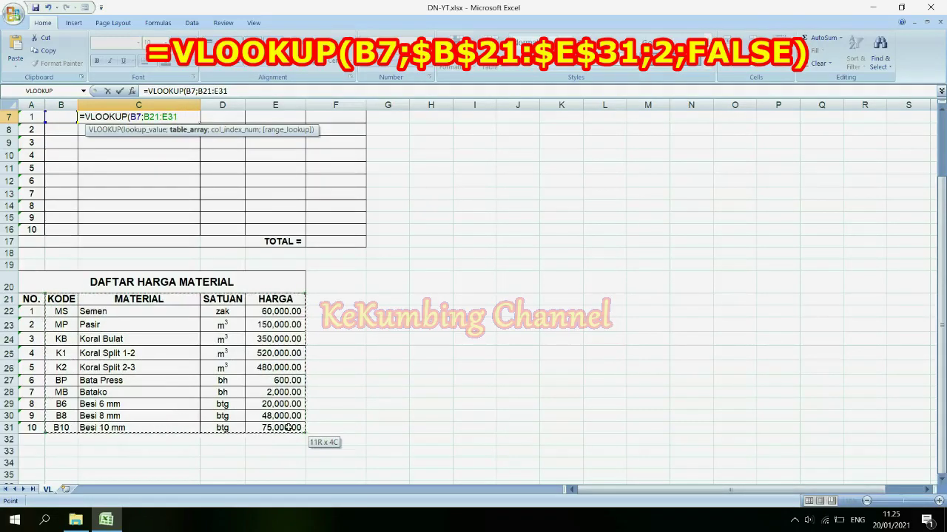
scroll(288, 427, up, 1)
text(;)
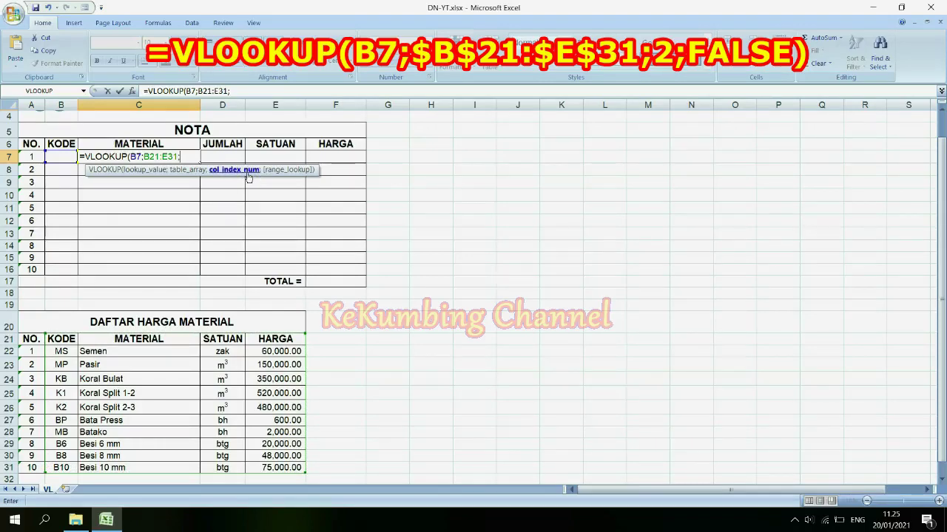
text(2;)
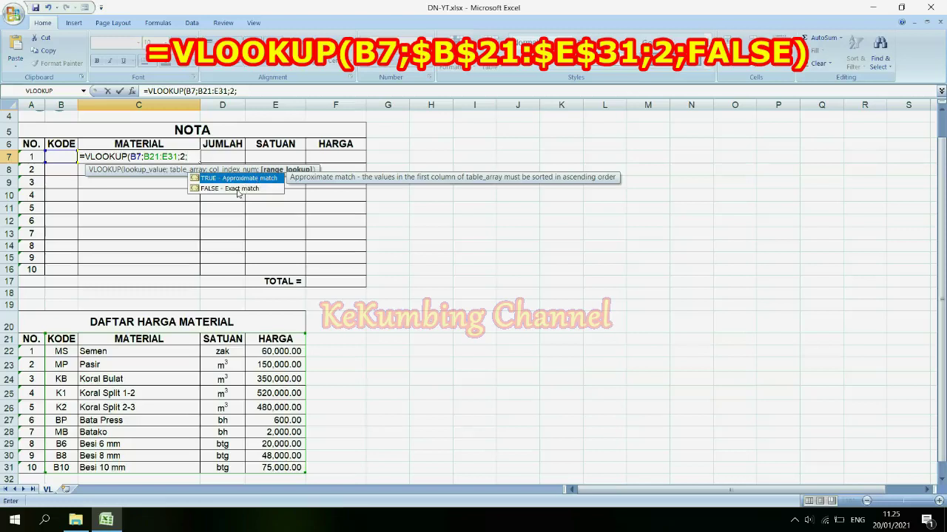
double_click(238, 190)
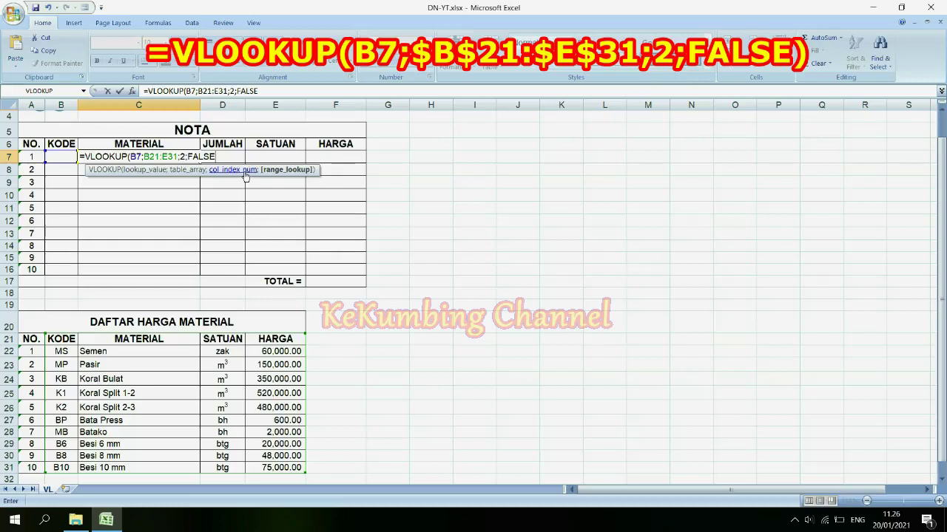
Review the column index, table array and range lookup arguments of the VLOOKUP formula in C7
double_click(182, 156)
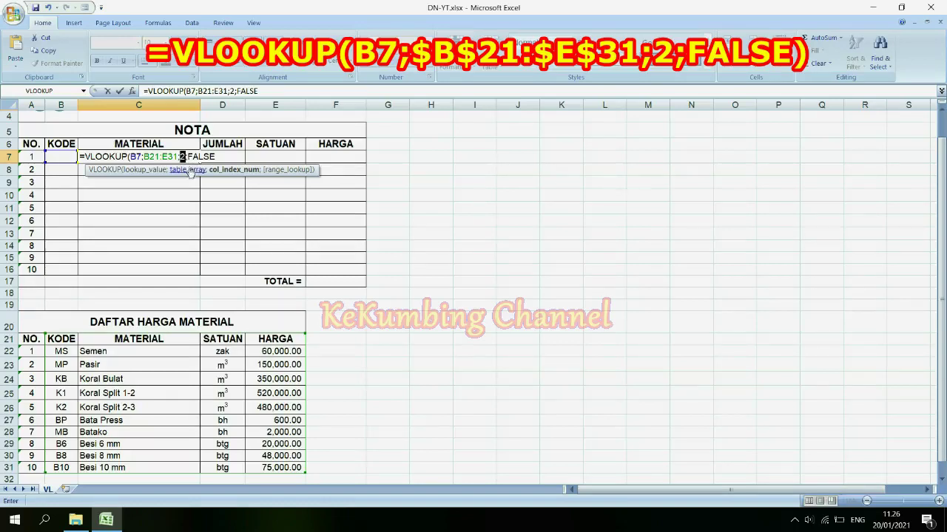
click(189, 171)
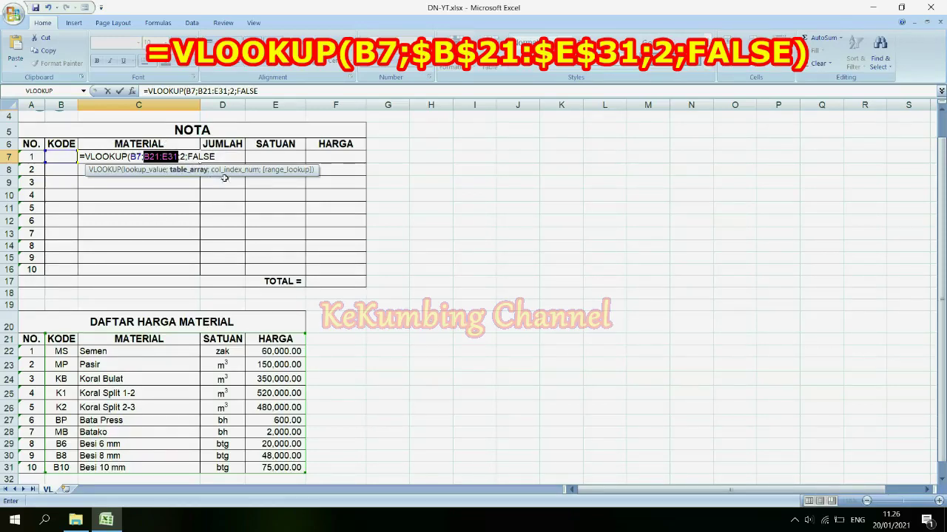
click(285, 169)
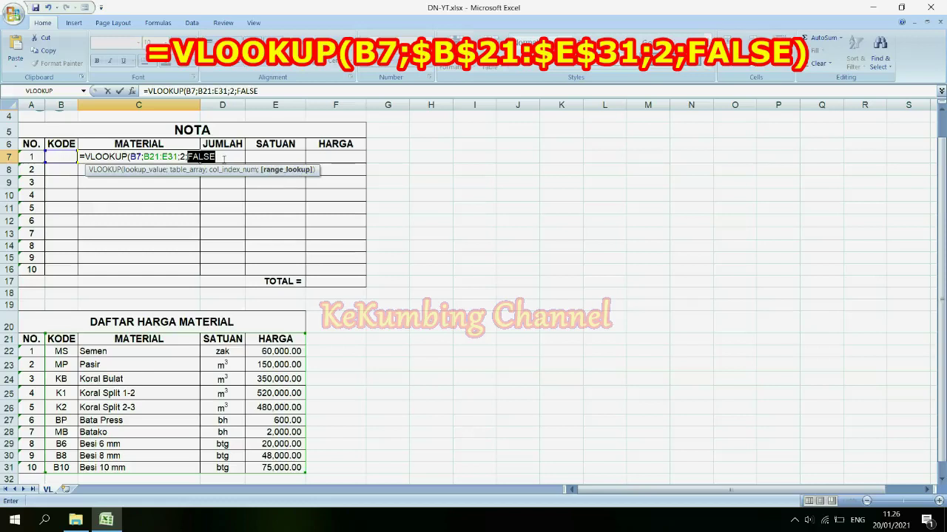
Clear the range lookup argument, choose FALSE for an exact match again, and complete the VLOOKUP formula in C7
key(BackSpace)
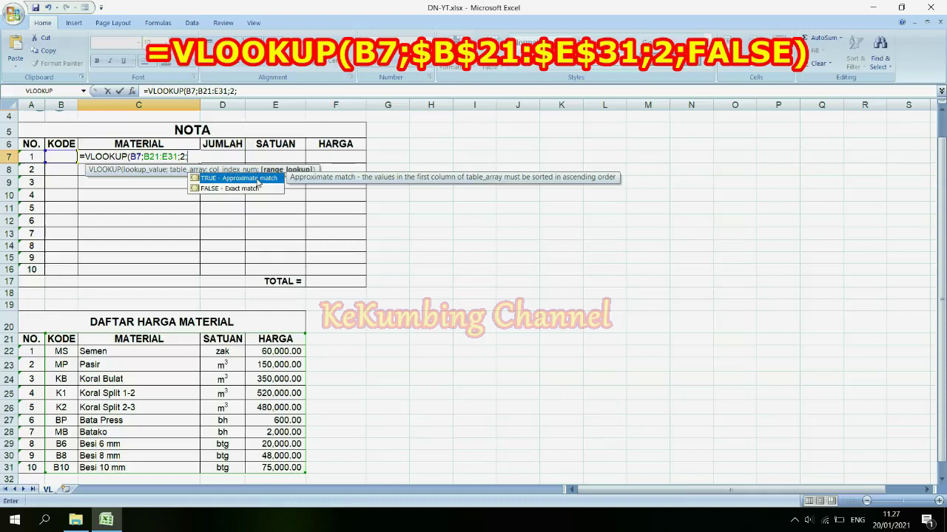
scroll(94, 344, down, 1)
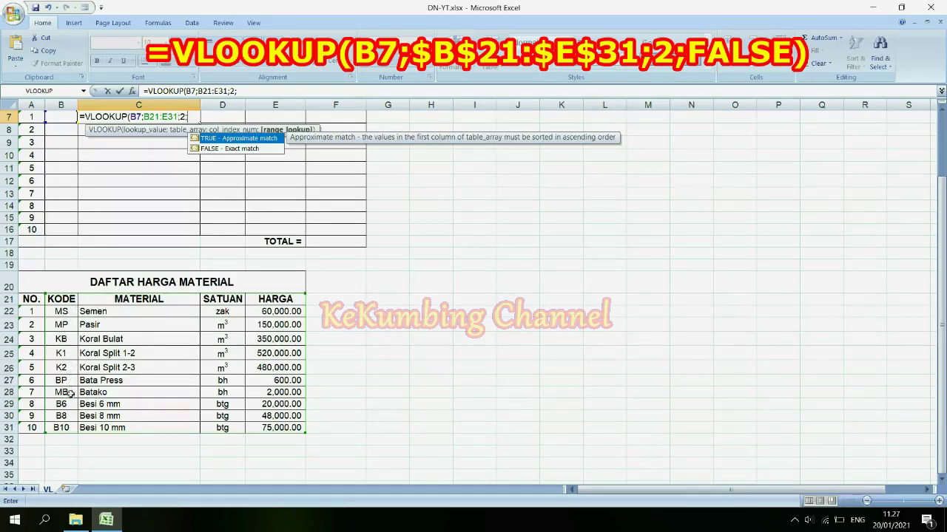
scroll(163, 393, up, 2)
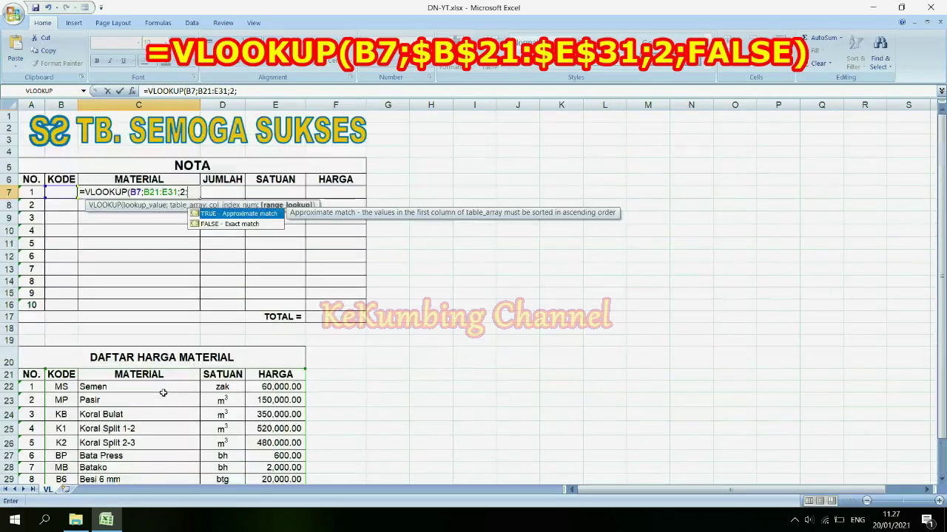
double_click(207, 224)
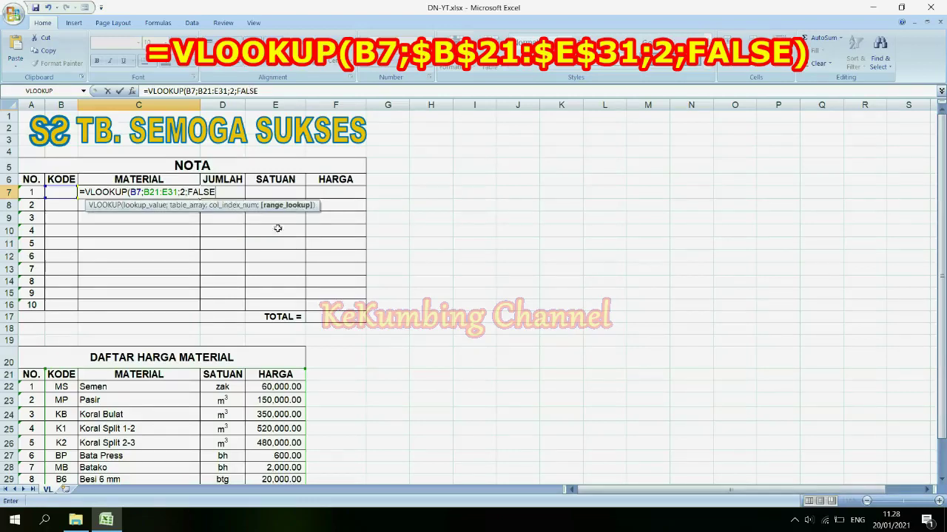
text())
key(Return)
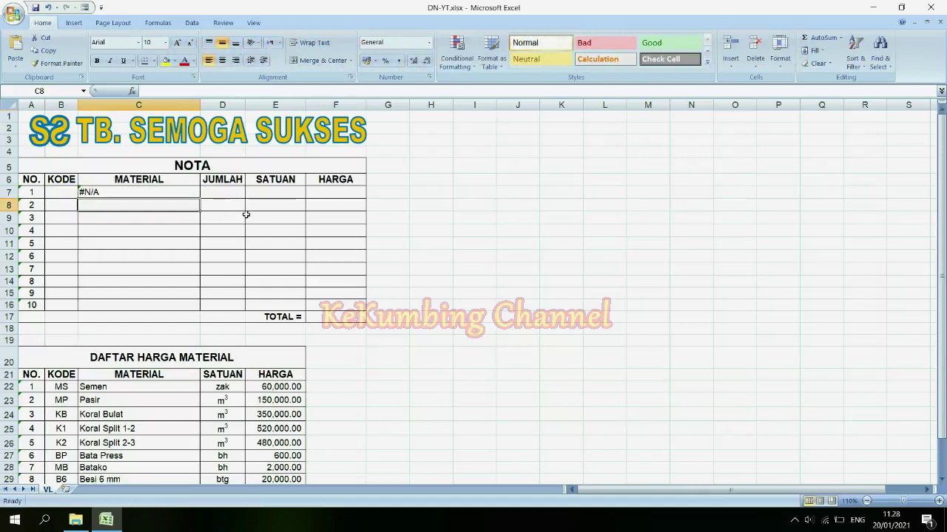
Inspect the cell references in the completed C7 formula without changing it
click(144, 191)
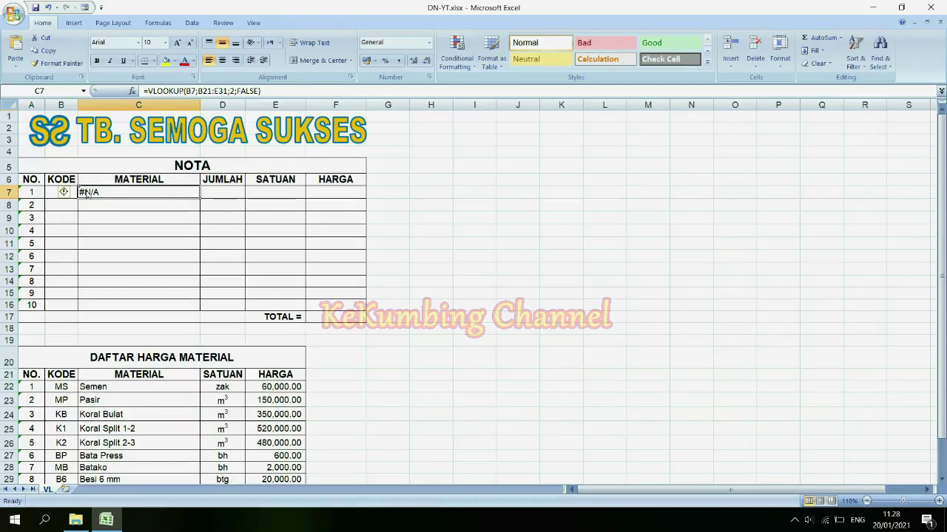
click(191, 90)
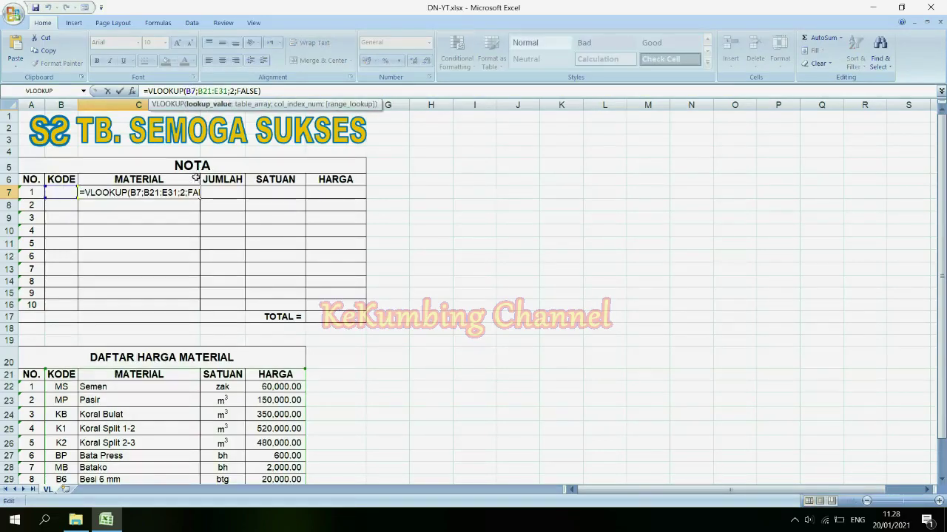
key(Escape)
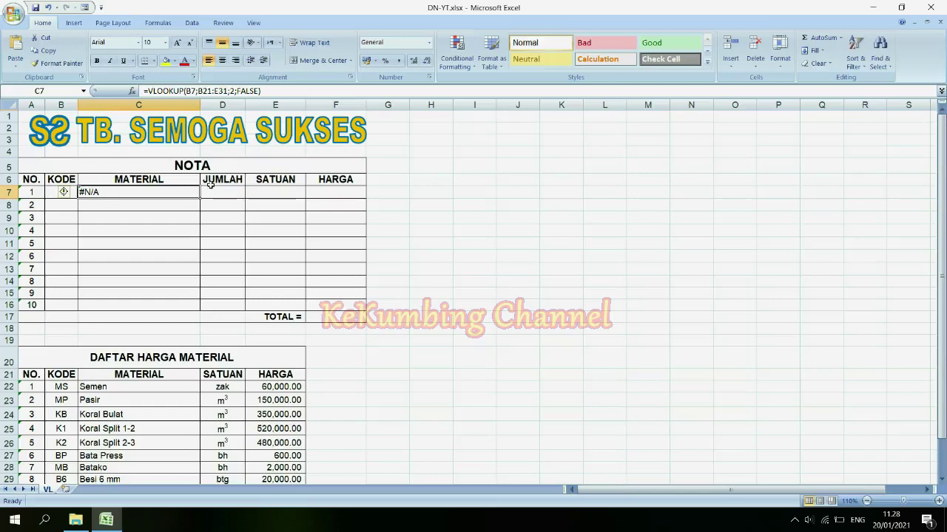
Make the table array in the C7 VLOOKUP formula absolute as $B$21:$E$31
click(216, 90)
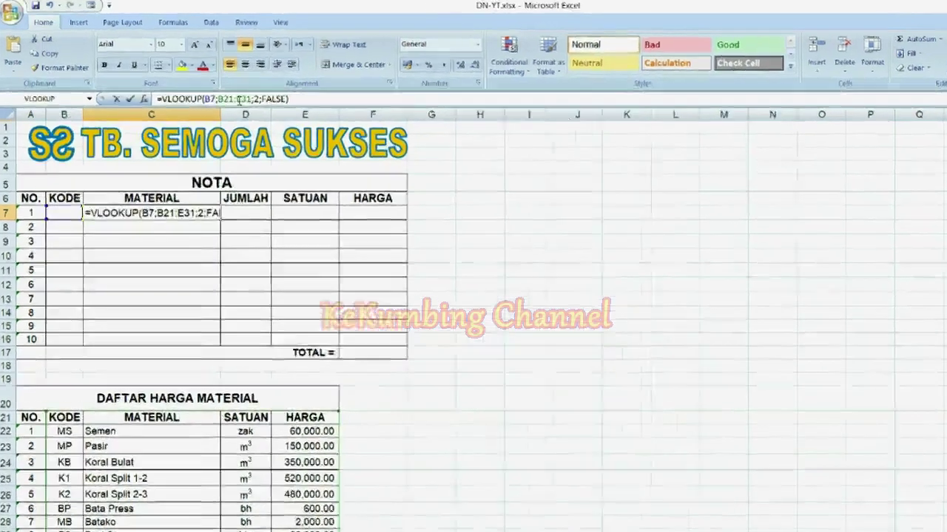
double_click(238, 99)
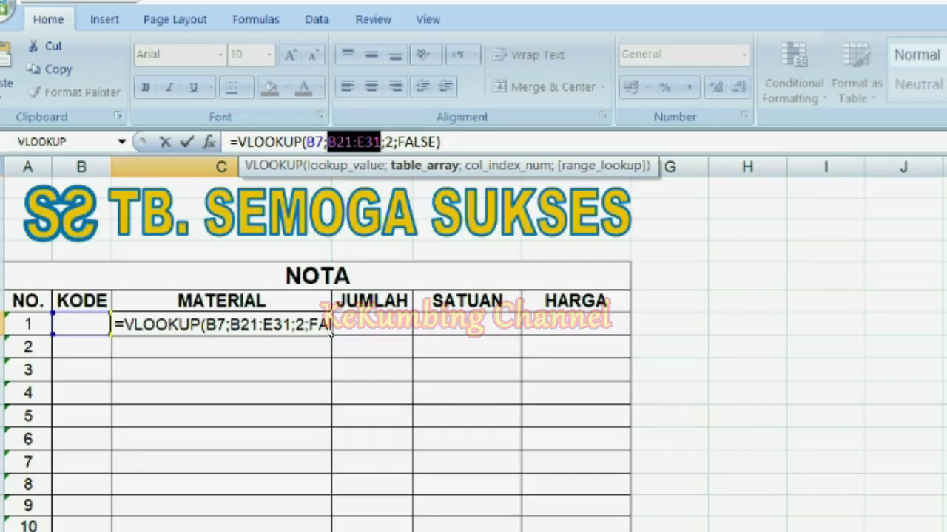
click(340, 143)
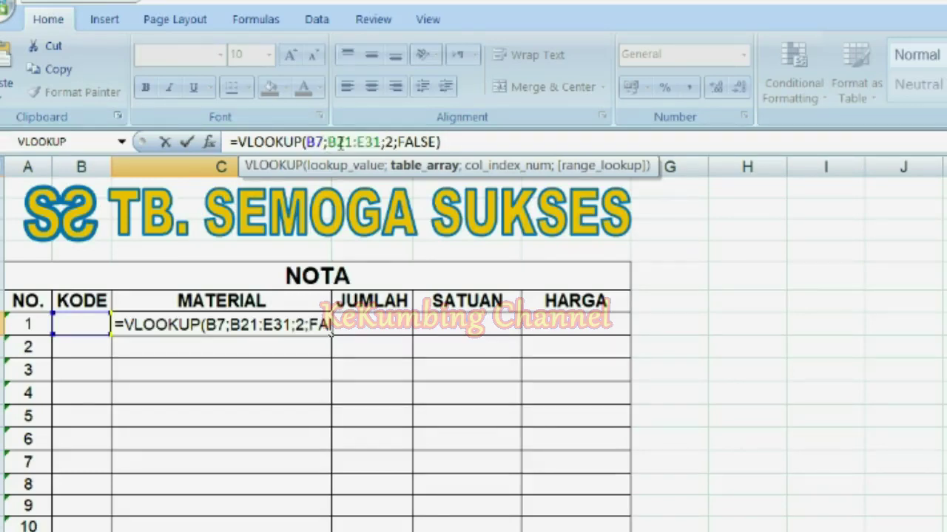
text($)
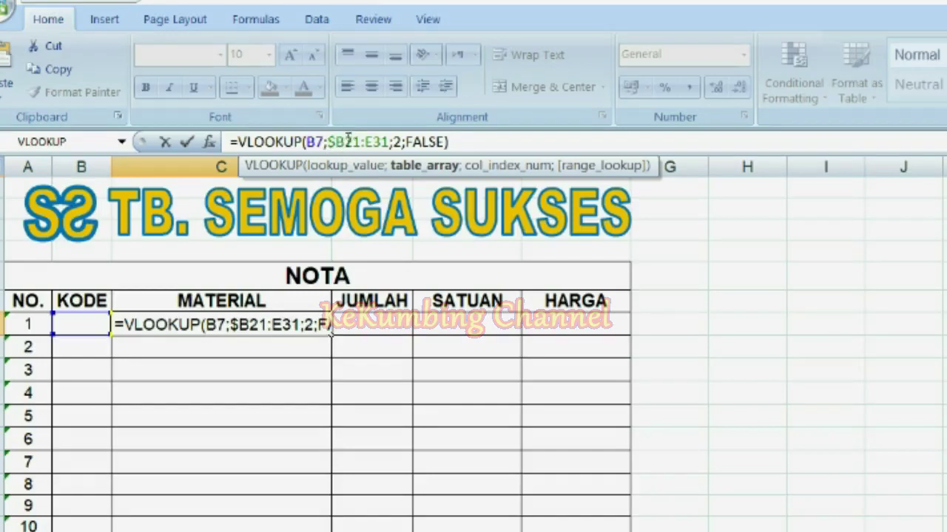
click(346, 141)
text($)
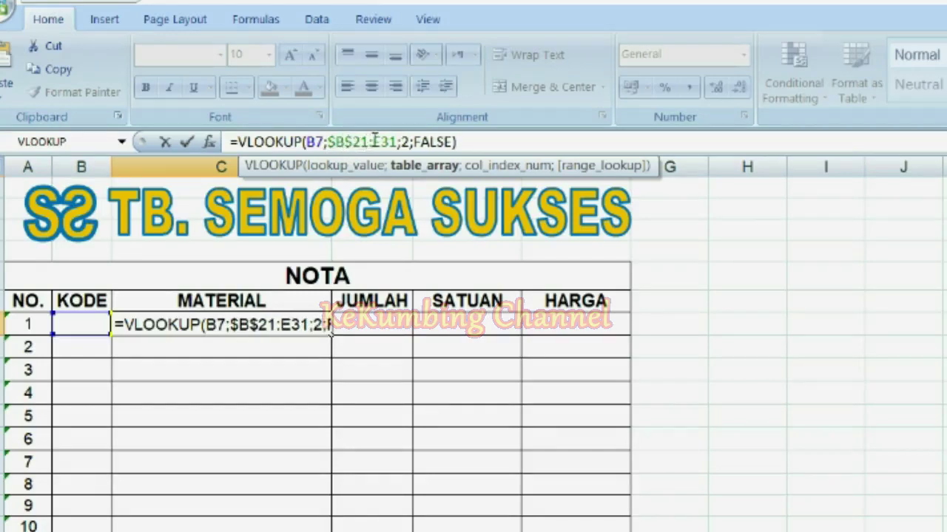
click(374, 142)
text($)
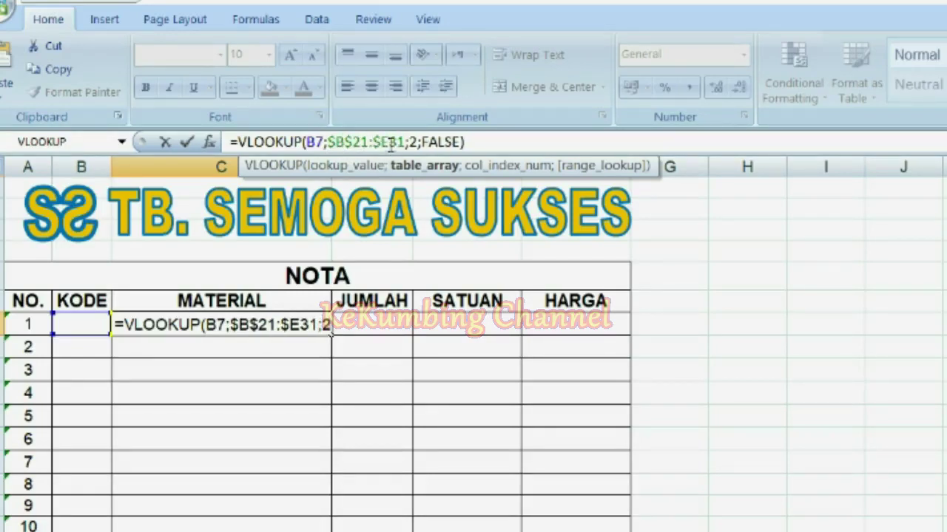
click(387, 141)
text($)
key(Return)
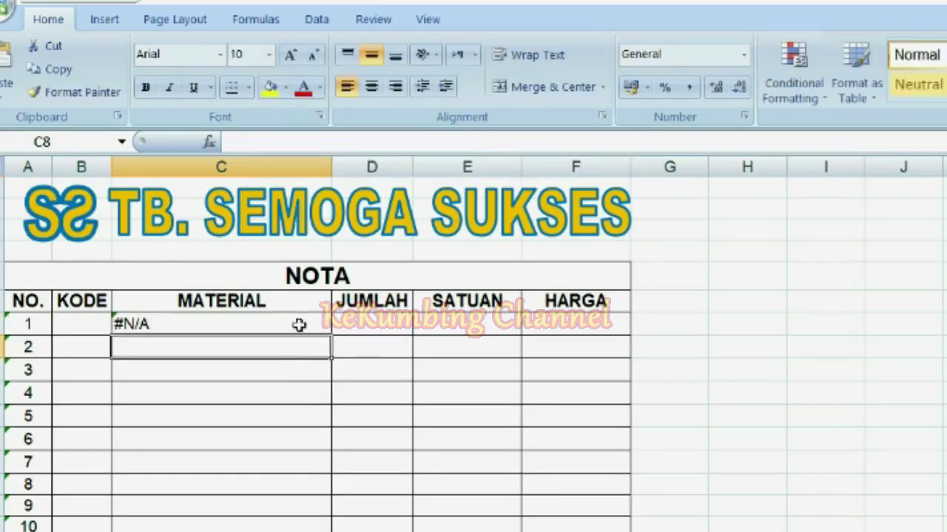
Copy the VLOOKUP formula in C7 down the MATERIAL column through row number 7 of the NOTA table
click(300, 324)
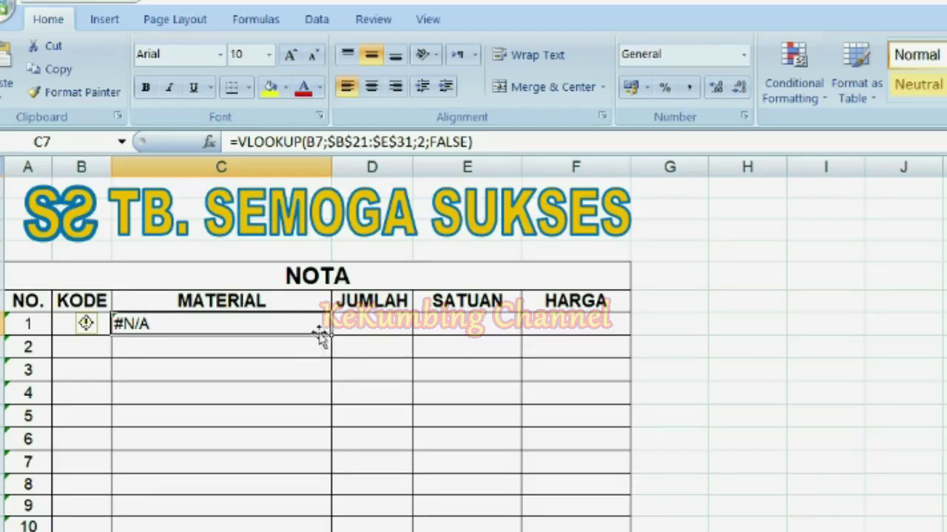
drag(332, 333, 327, 467)
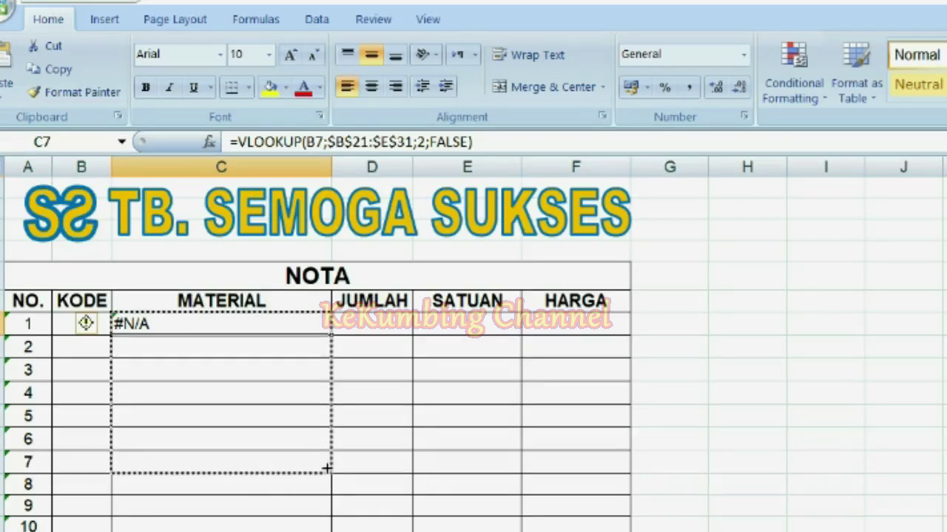
drag(327, 468, 326, 468)
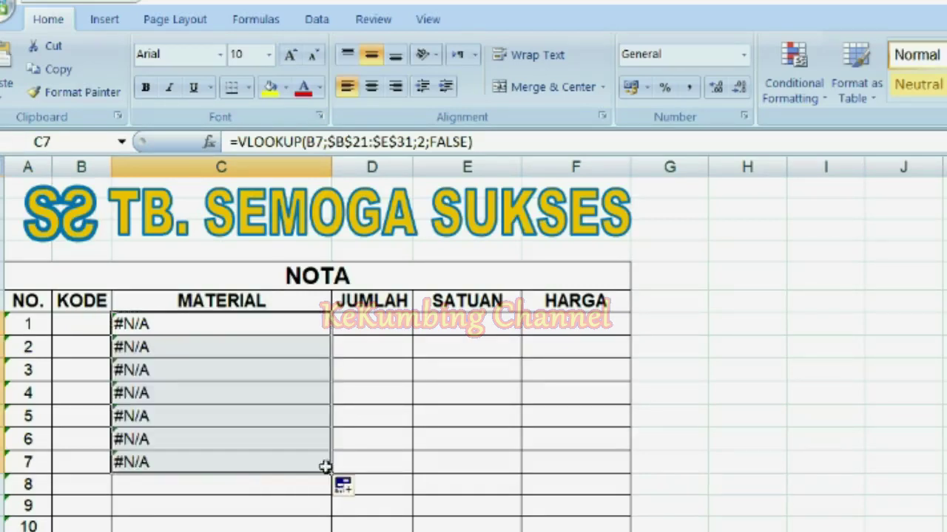
Check the absolute table array argument in the C7 formula, leaving the formula as it is
click(171, 320)
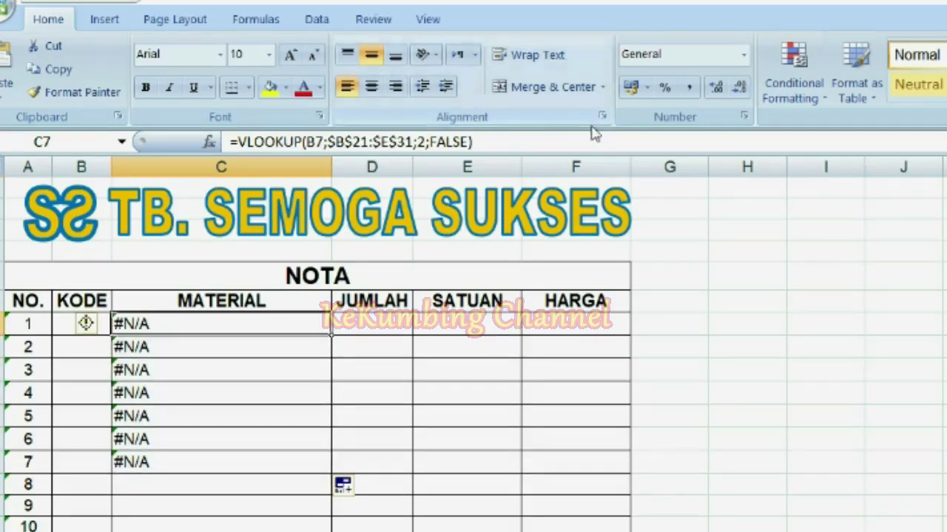
click(404, 141)
click(426, 166)
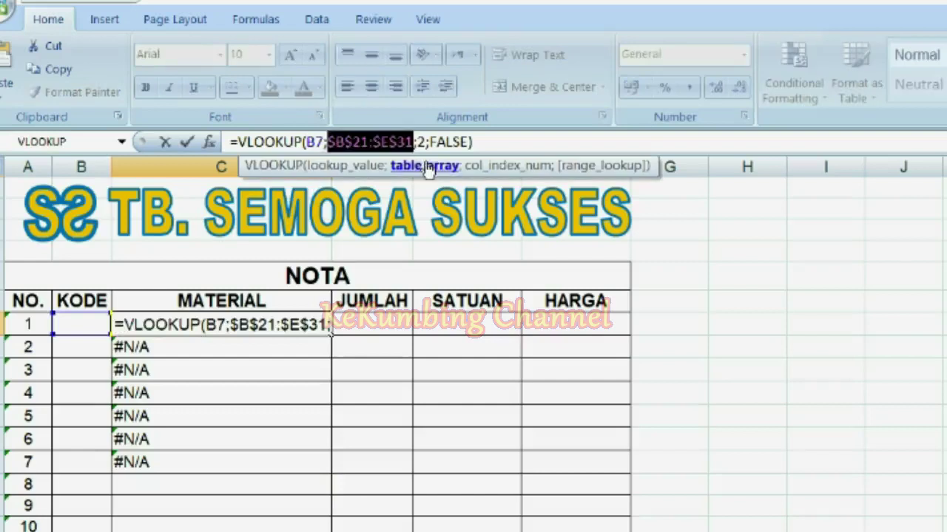
key(Escape)
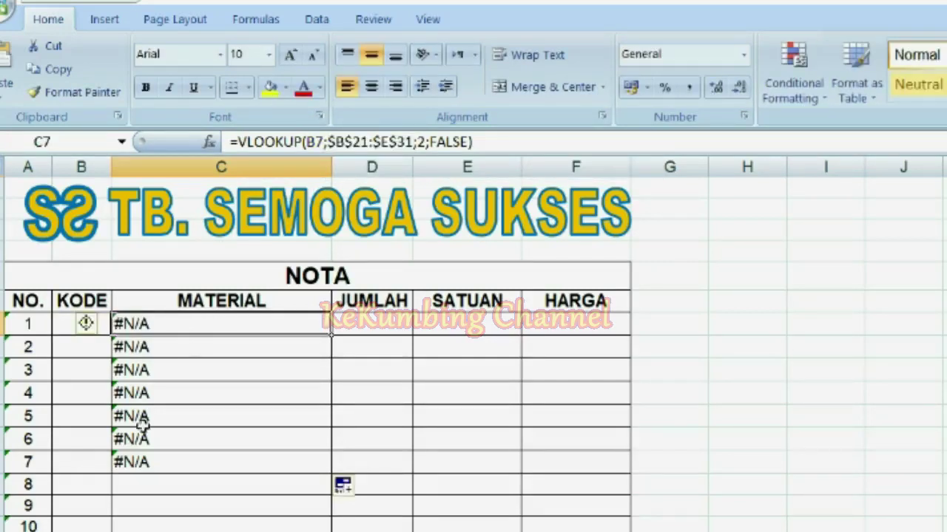
Check the table array argument in the copied VLOOKUP formula in C13, leaving the formula as it is
click(152, 460)
click(380, 141)
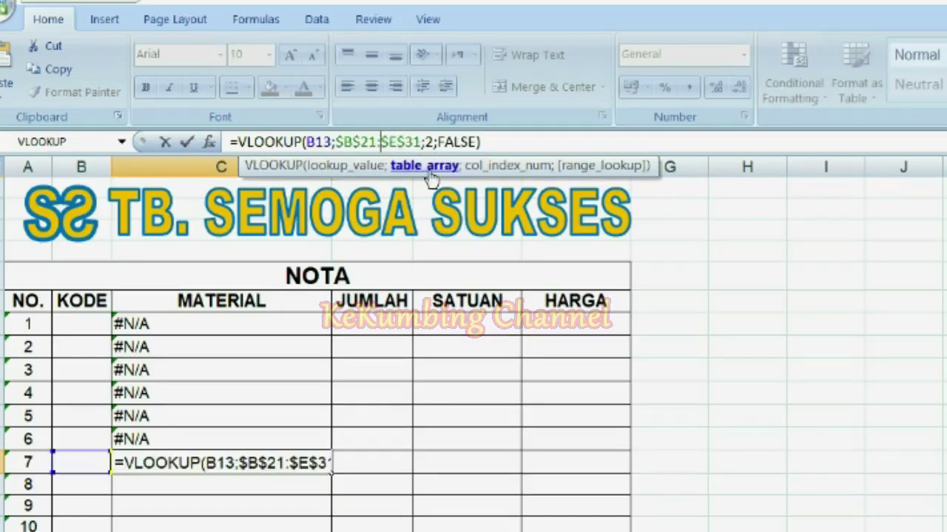
key(Escape)
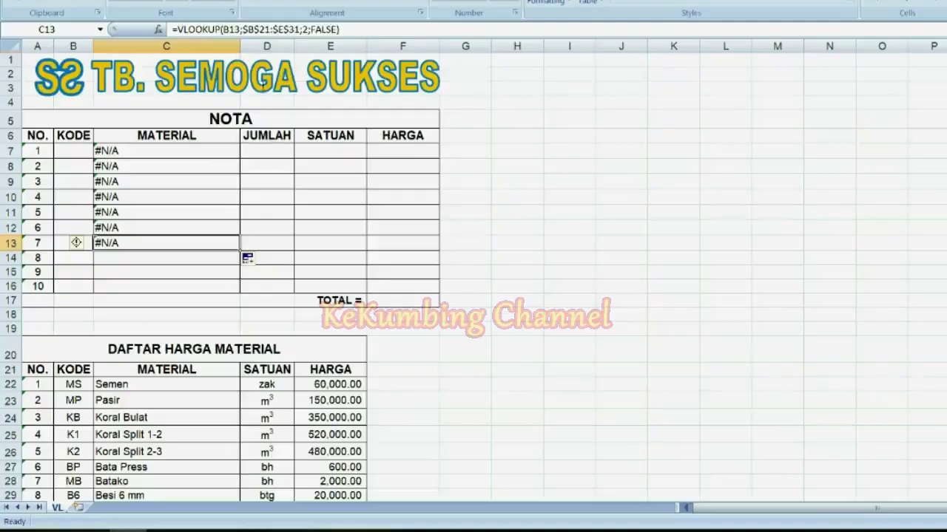
Undo the last fill and the absolute references in C7, and copy the relative VLOOKUP formula down through C13
key(ctrl+z)
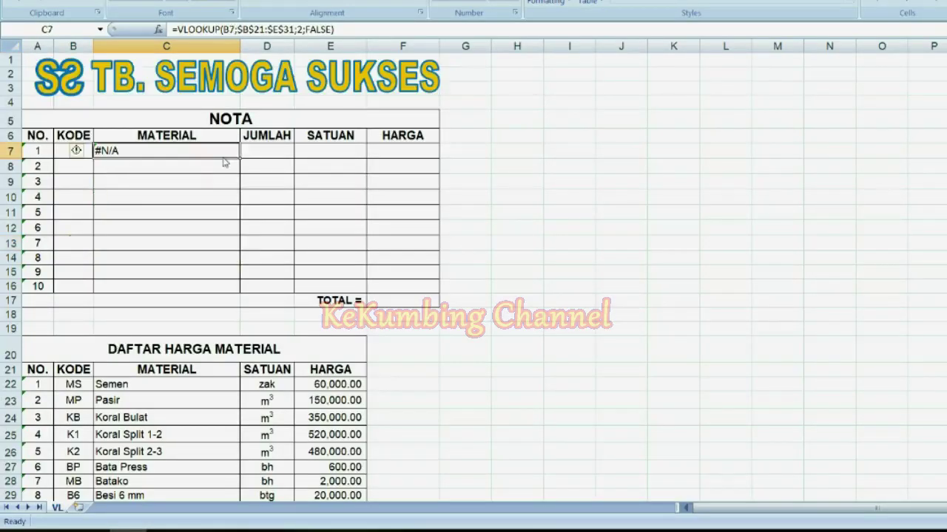
key(ctrl+z)
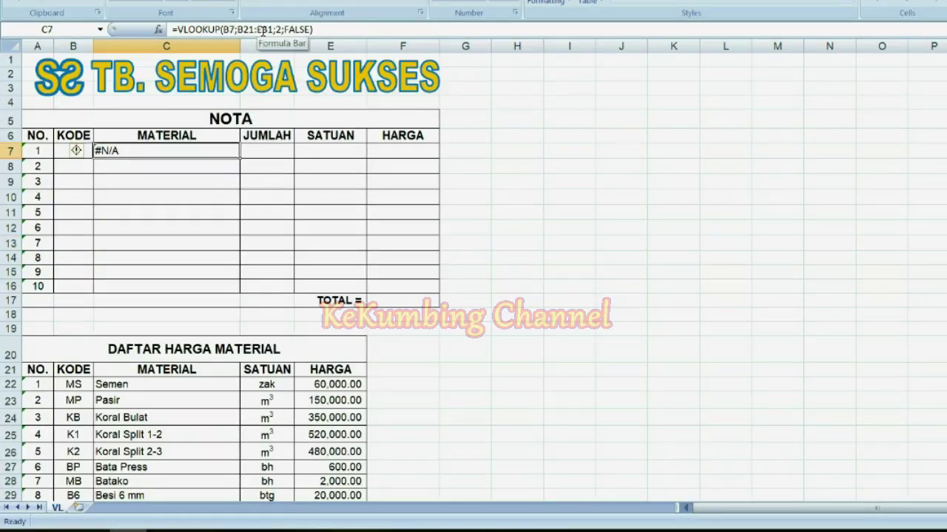
drag(234, 154, 232, 246)
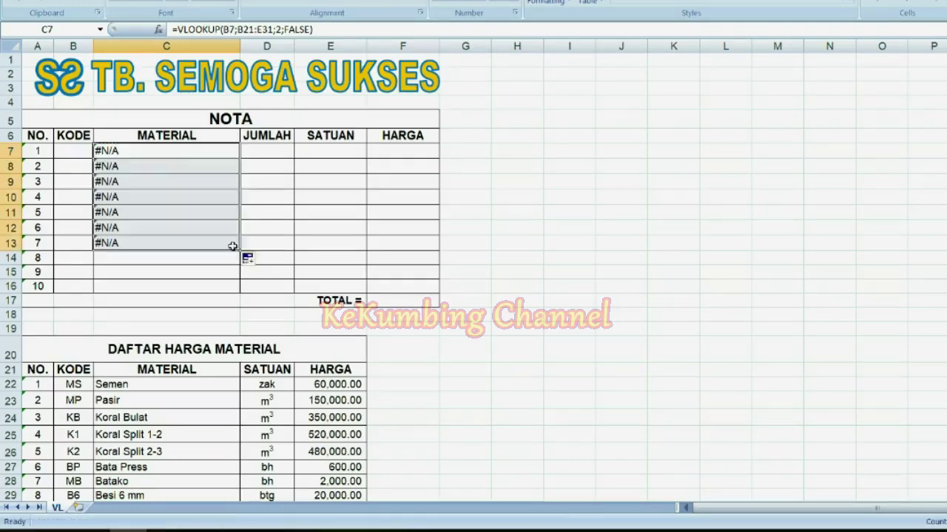
Examine which price list range the relative table array in the C7 formula covers, without changing the formula
click(173, 151)
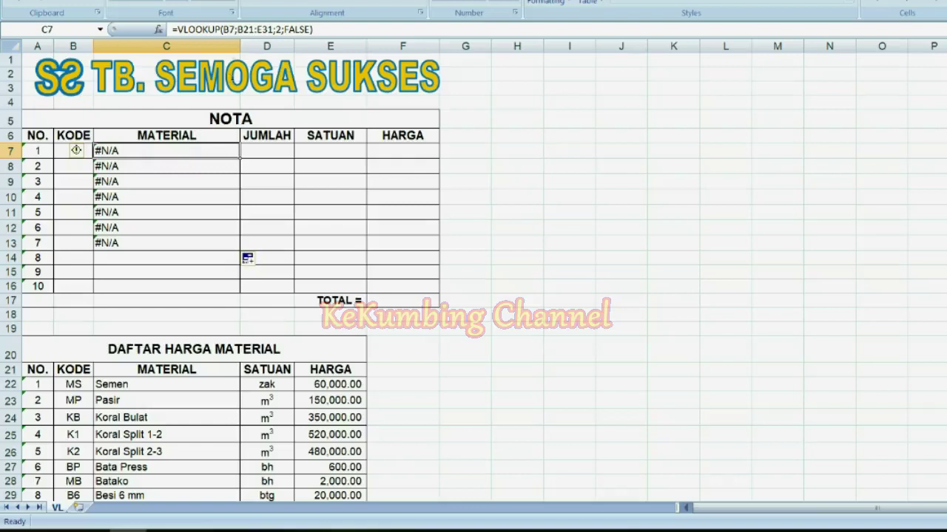
click(253, 28)
double_click(257, 30)
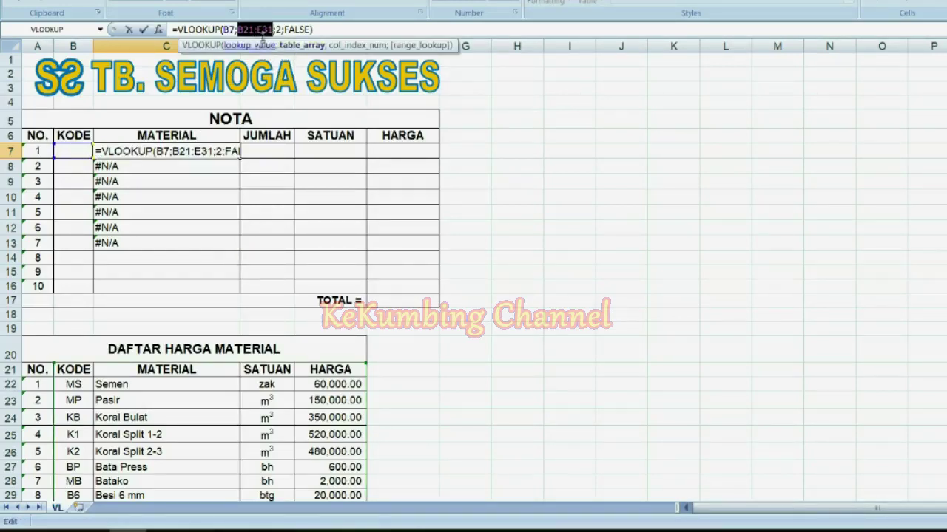
scroll(237, 147, down, 1)
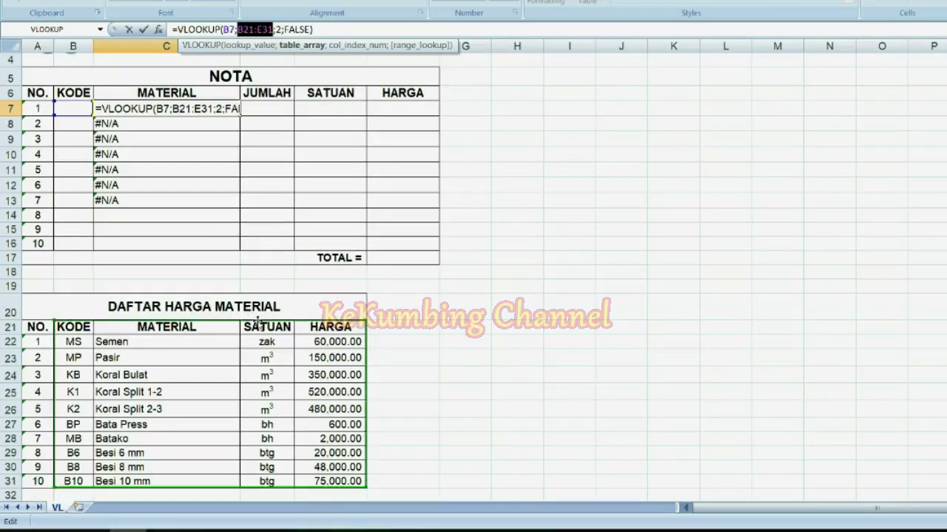
key(Escape)
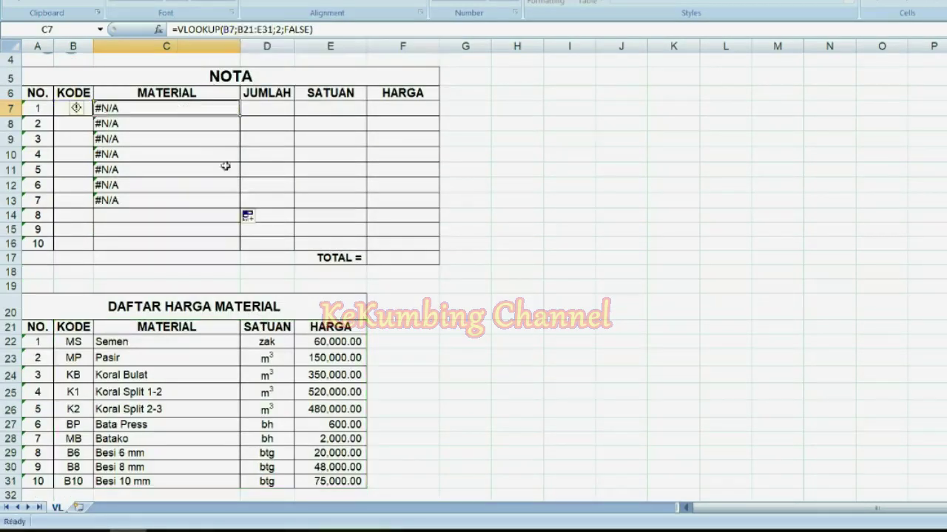
Examine the table array in the C8 formula and compare its range with the price list, without changing it
click(195, 126)
click(255, 30)
click(282, 46)
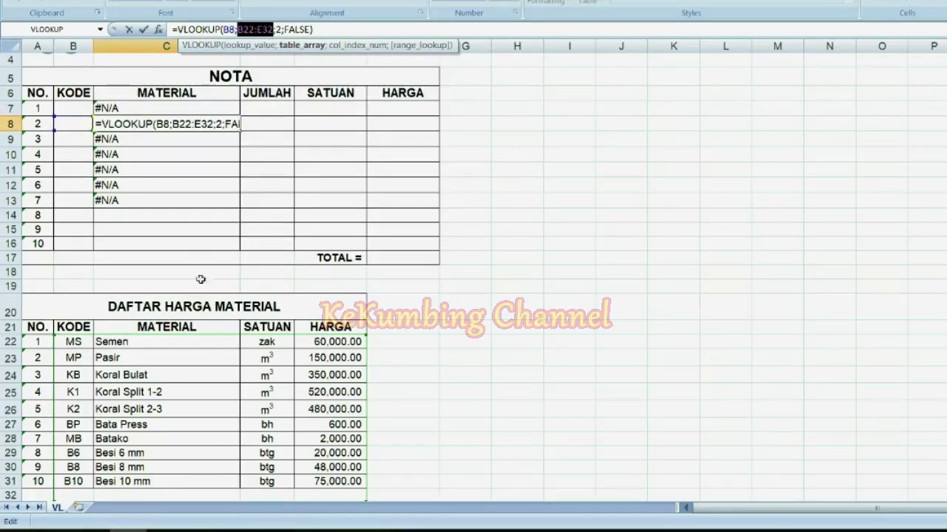
scroll(209, 292, down, 1)
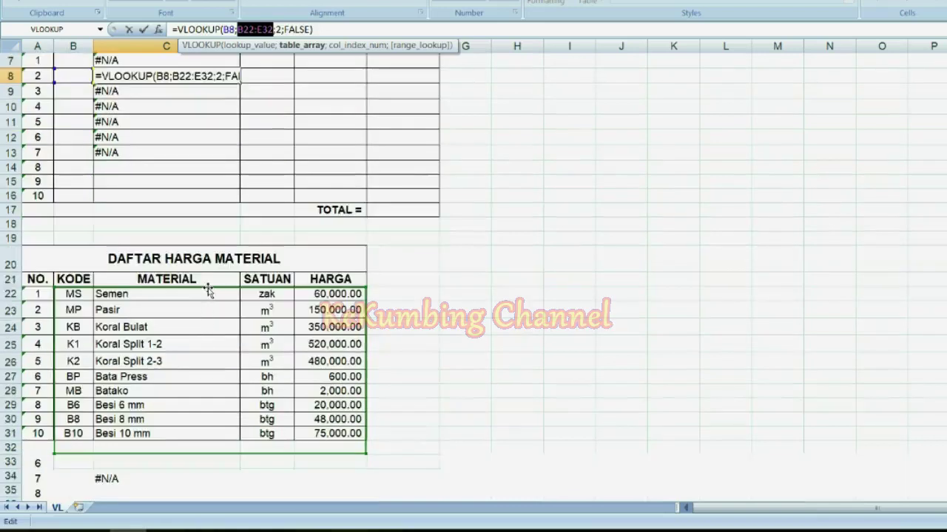
key(Escape)
scroll(147, 164, up, 1)
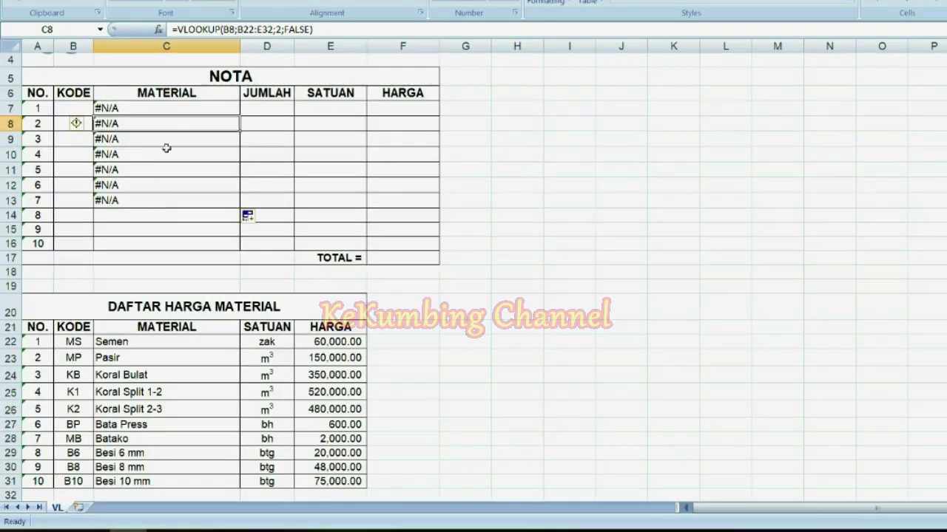
Examine the table array in the C13 formula and compare its range with the price list, without changing it
click(167, 201)
click(261, 30)
drag(243, 30, 278, 29)
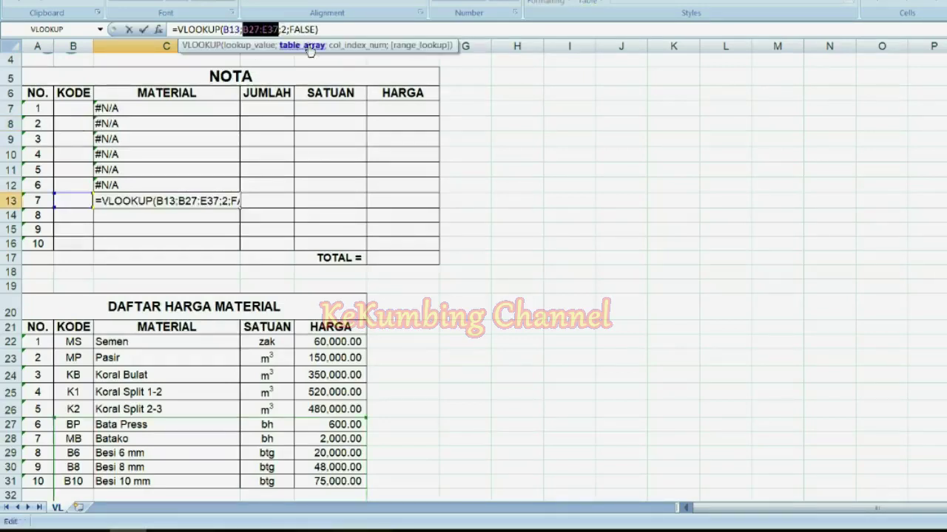
scroll(258, 95, down, 3)
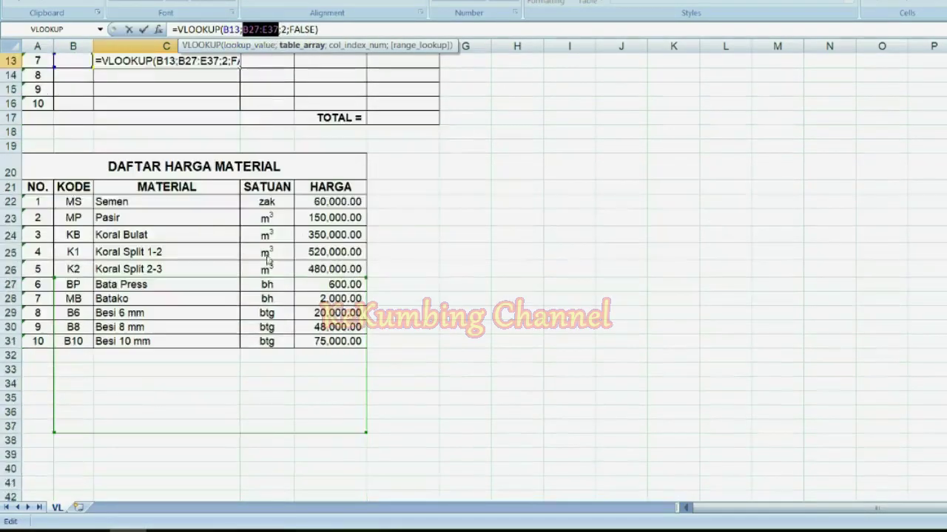
key(Escape)
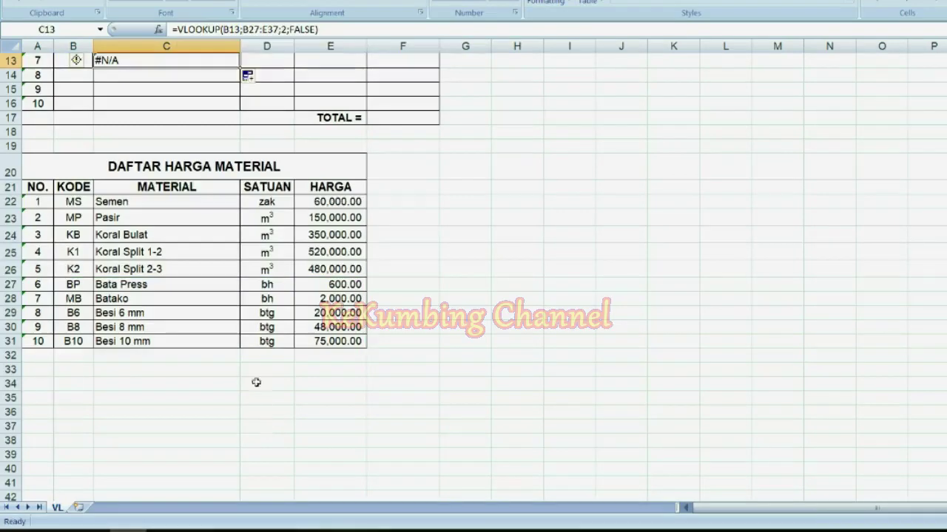
scroll(256, 382, up, 3)
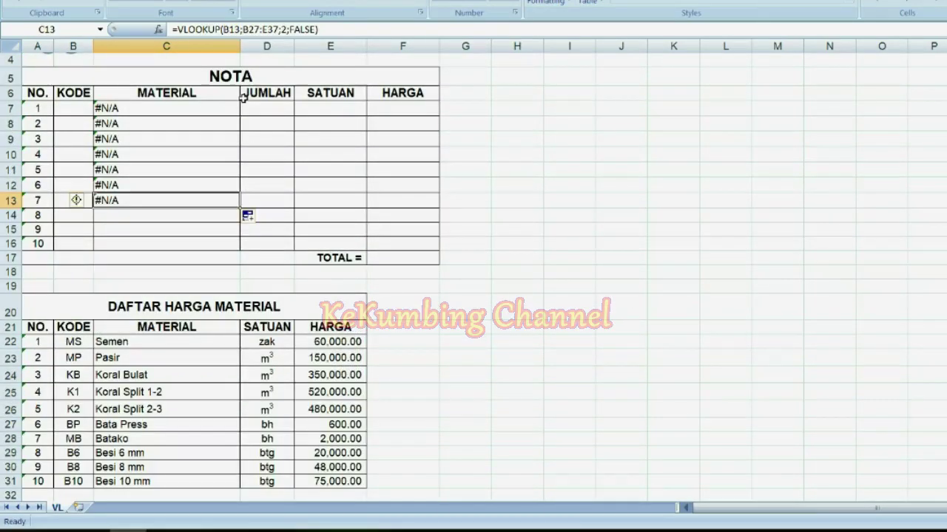
Undo the fill of the relative formula and make the table array in the C7 VLOOKUP absolute as $B$21:$E$31
key(ctrl+z)
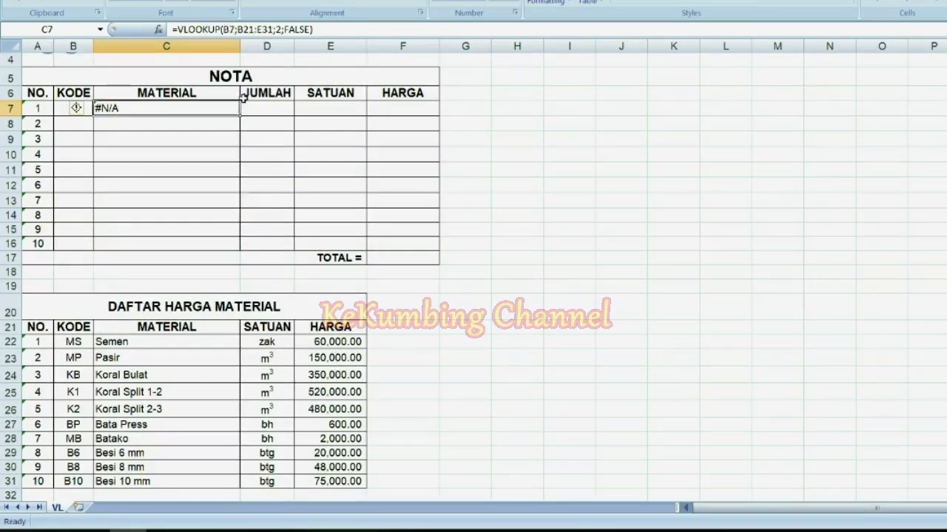
click(237, 30)
text($)
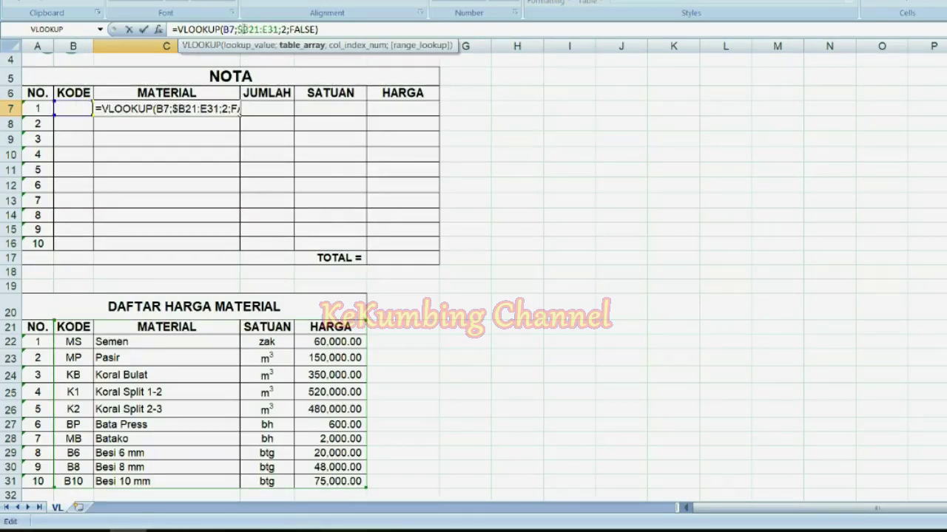
click(248, 29)
text($)
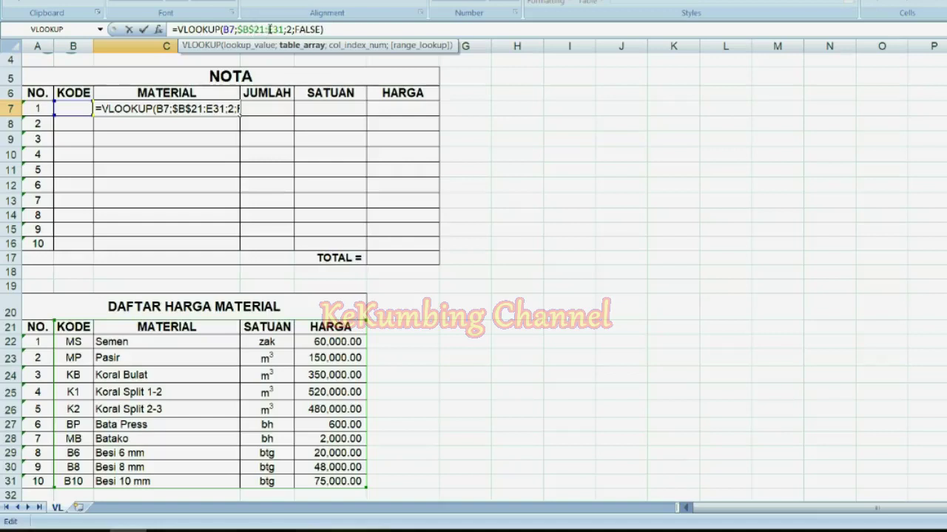
click(269, 30)
text($)
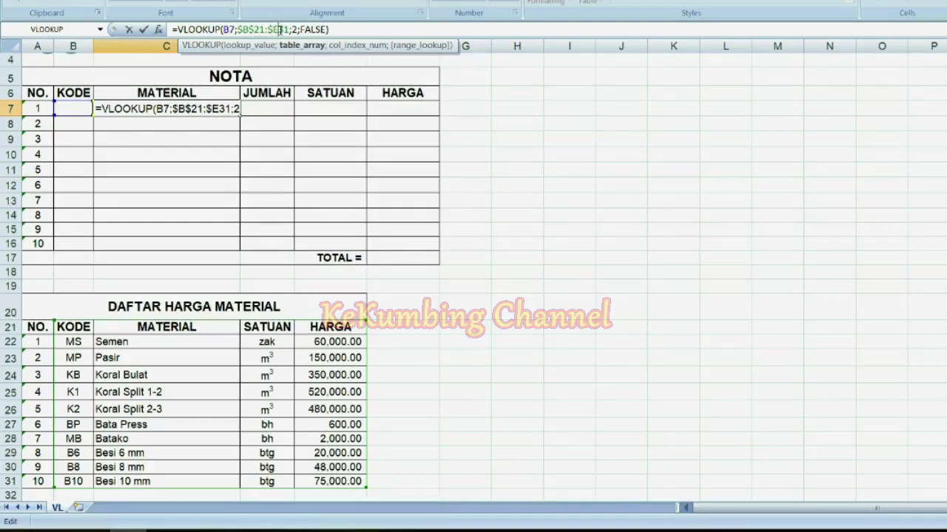
click(280, 29)
text($)
key(Return)
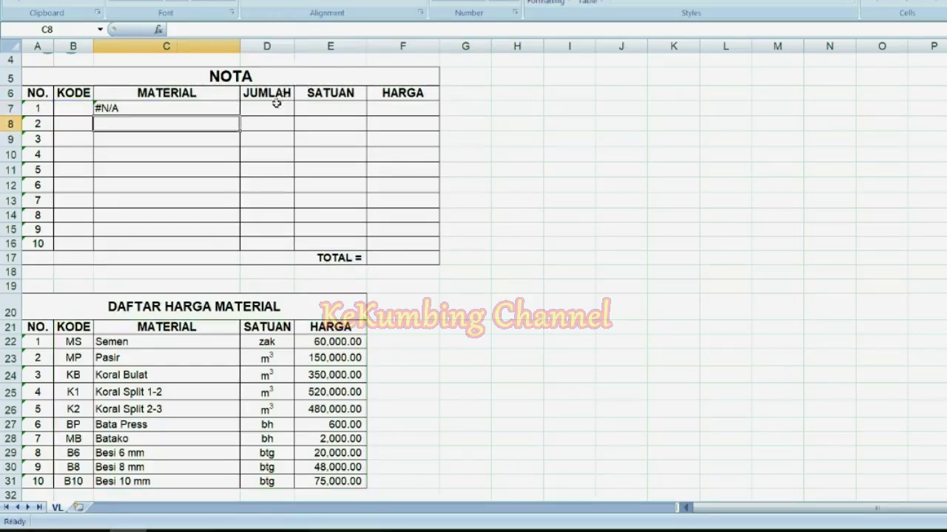
Copy the C7 VLOOKUP formula with its absolute table array down the MATERIAL column through C13
click(238, 110)
drag(240, 116, 222, 205)
Check which price list range the absolute table array in the C7 formula covers, keeping the formula unchanged
click(184, 112)
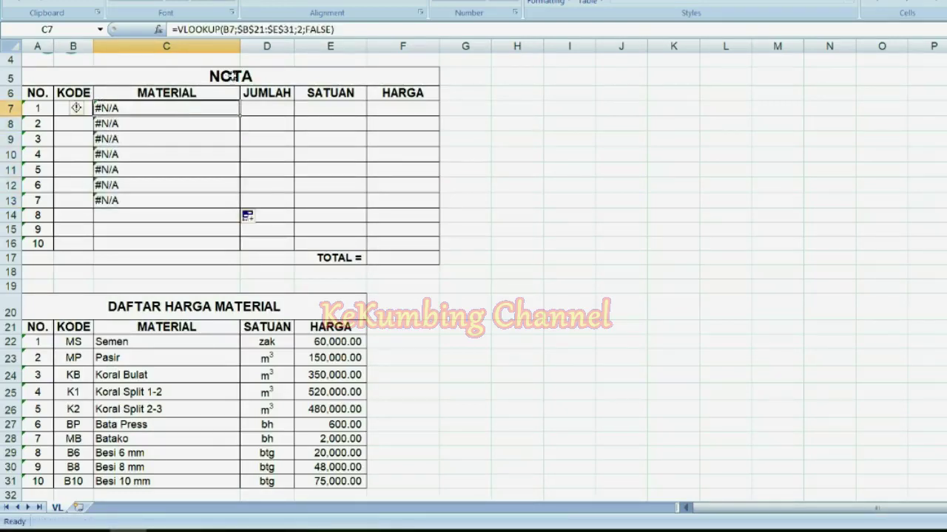
click(259, 30)
drag(237, 29, 294, 30)
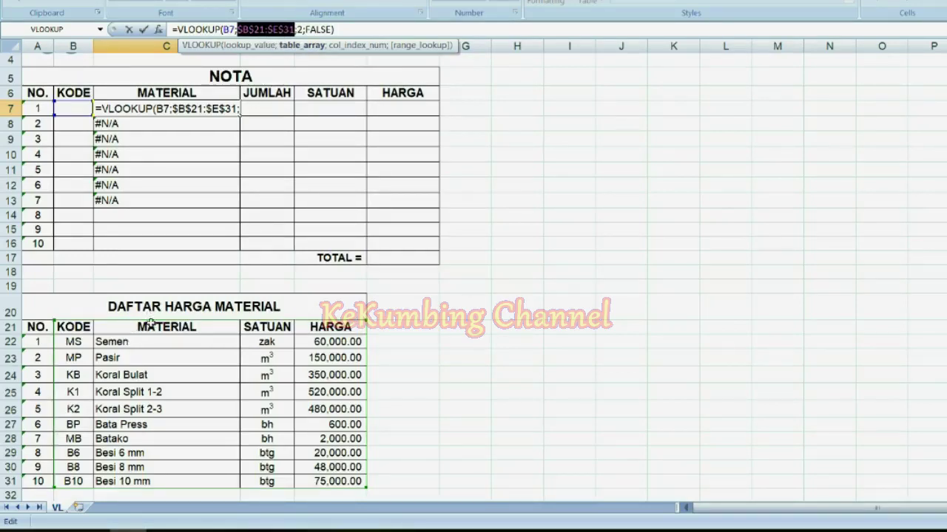
key(ctrl+Return)
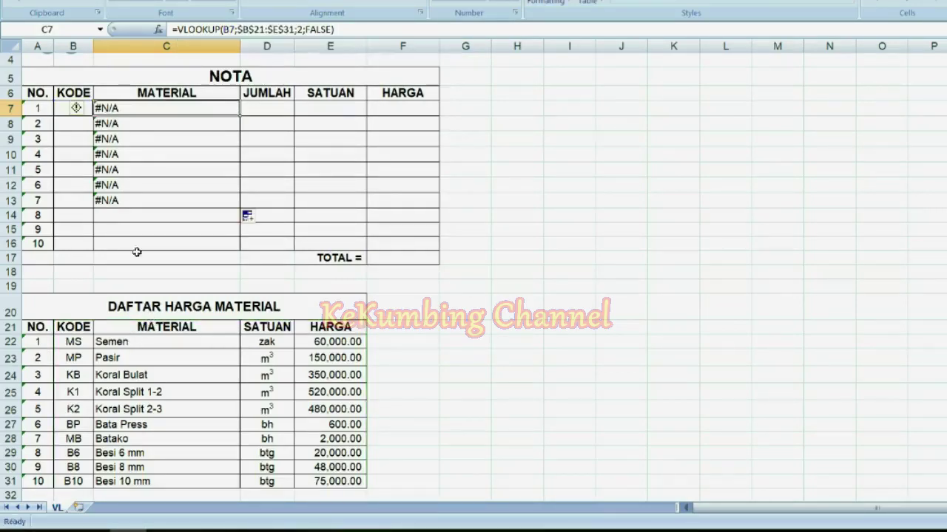
Check the absolute table array in the C8 formula against the price list range, leaving the formula as it is
click(148, 122)
click(269, 30)
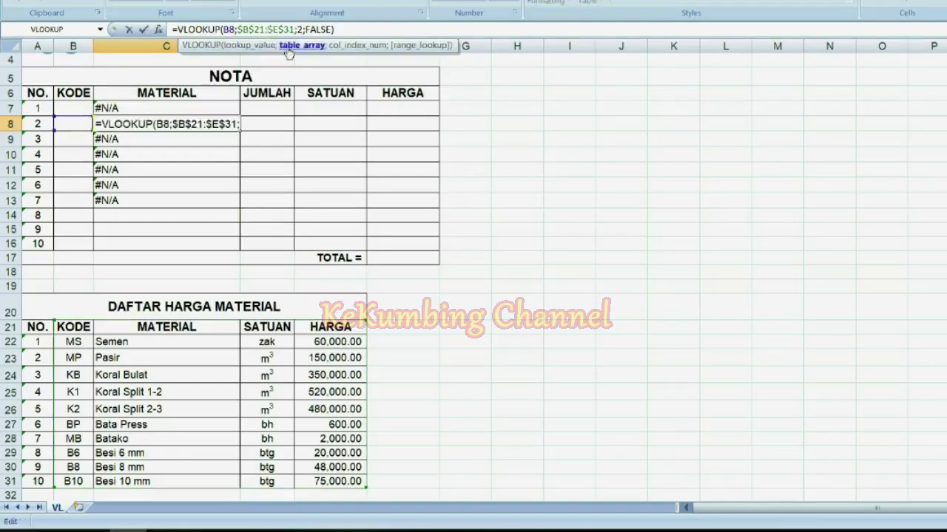
click(288, 48)
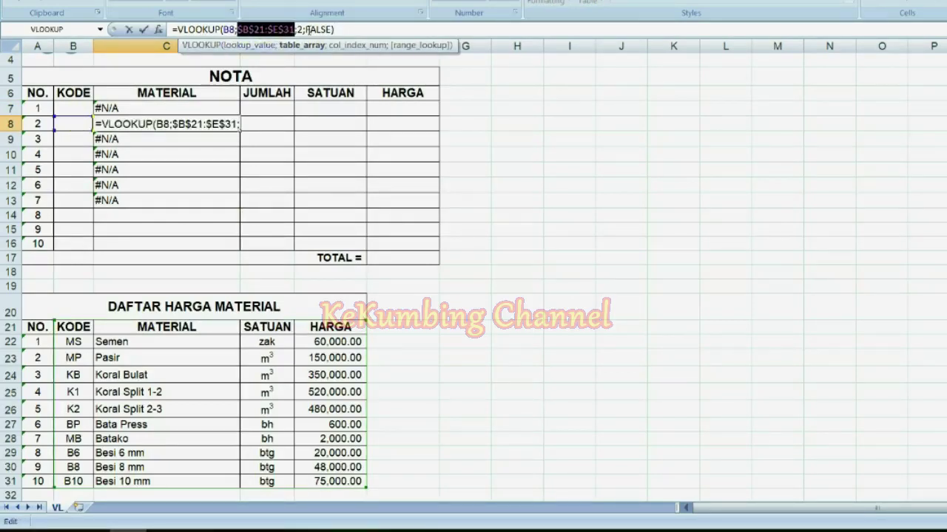
key(Escape)
click(285, 29)
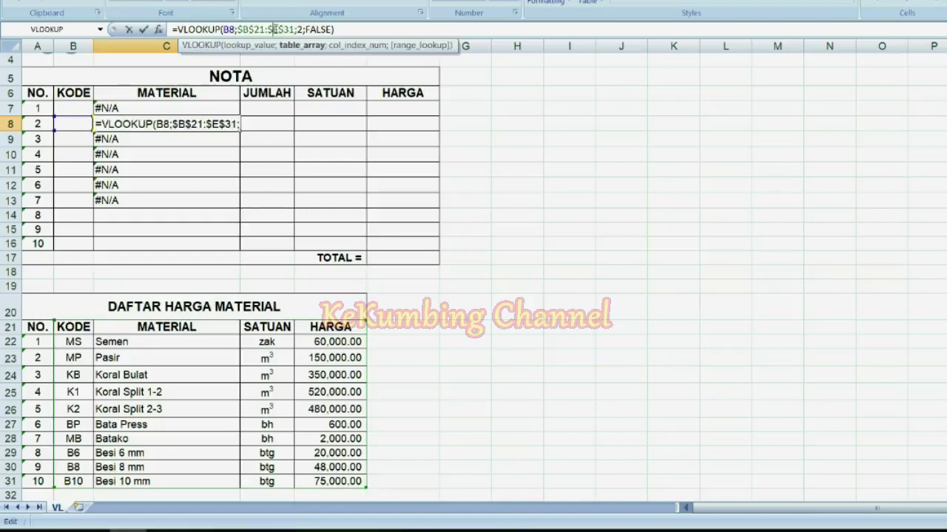
click(287, 46)
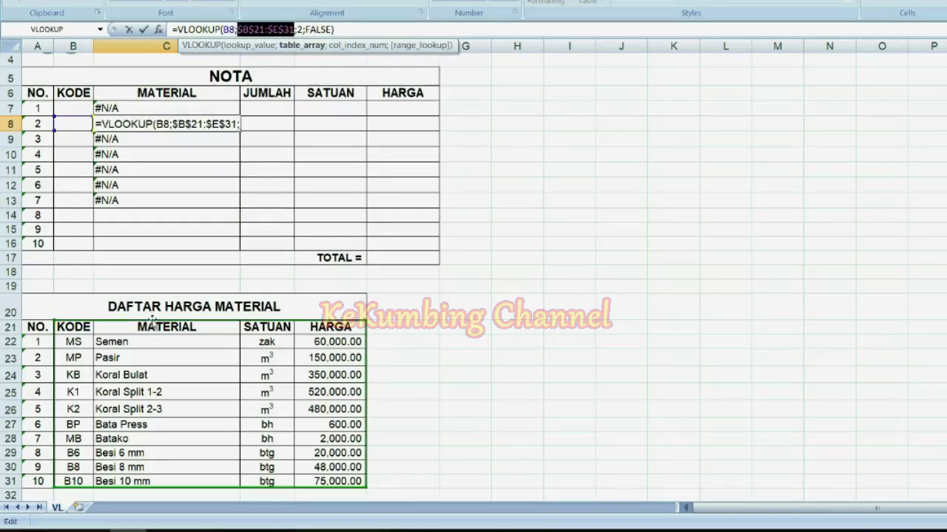
key(Escape)
Check the absolute table array in the C13 formula against the price list range, leaving the formula as it is
click(131, 200)
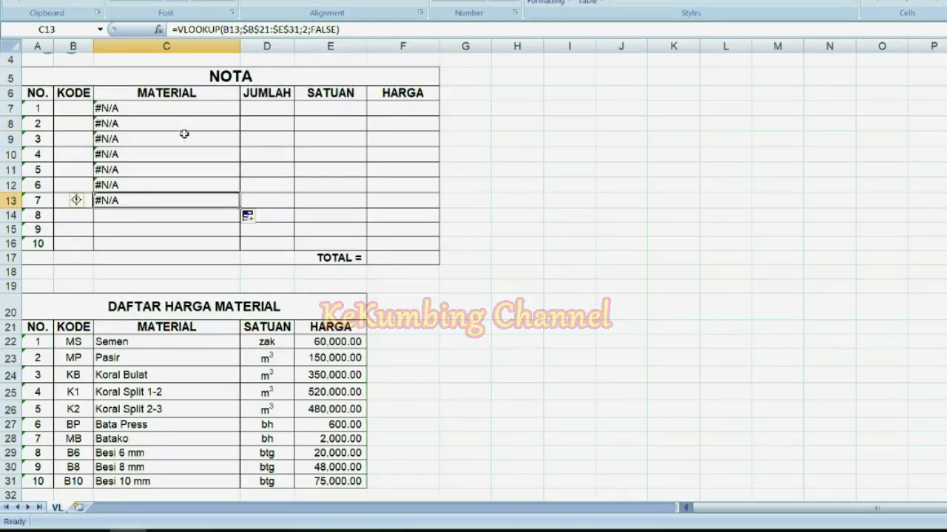
click(280, 29)
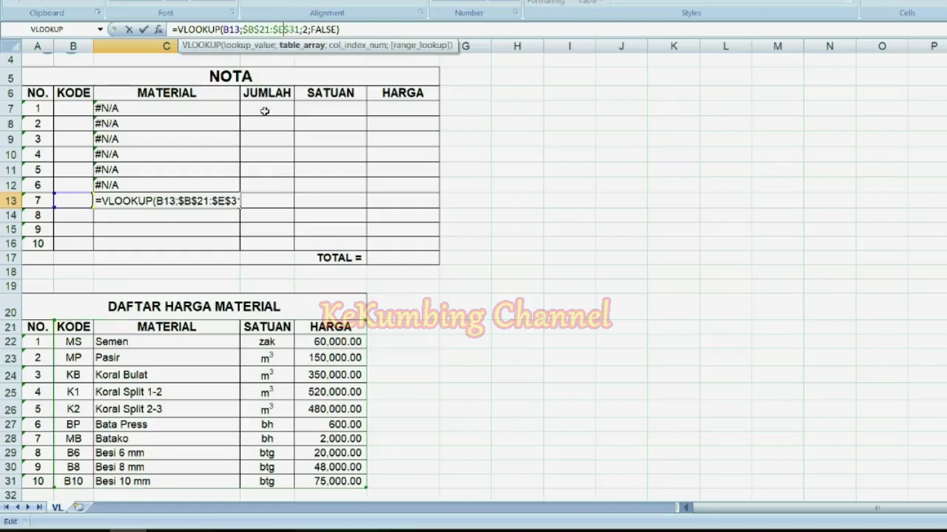
click(299, 46)
key(Escape)
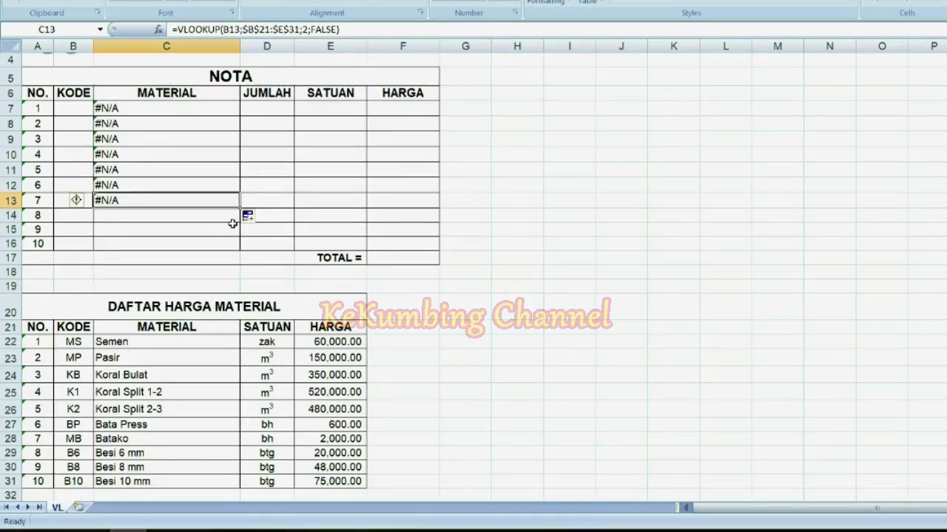
Copy the full text of the C7 formula, =VLOOKUP(B7;$B$21:$E$31;2;FALSE), and leave the cell unchanged
click(336, 108)
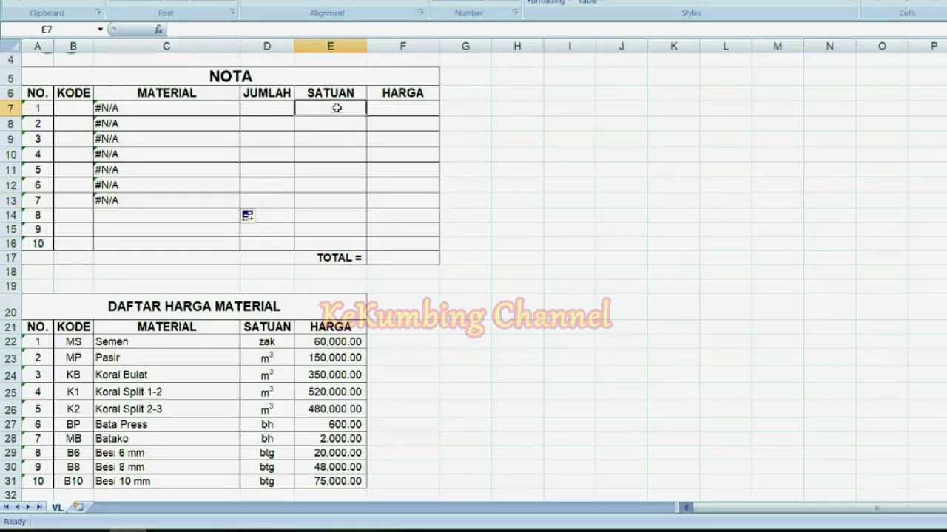
click(229, 106)
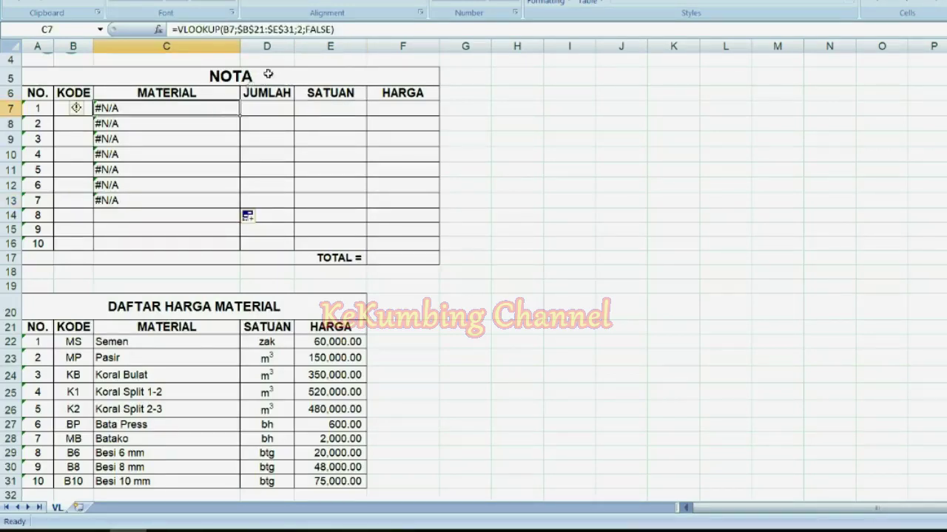
click(346, 31)
drag(337, 29, 163, 25)
key(ctrl+c)
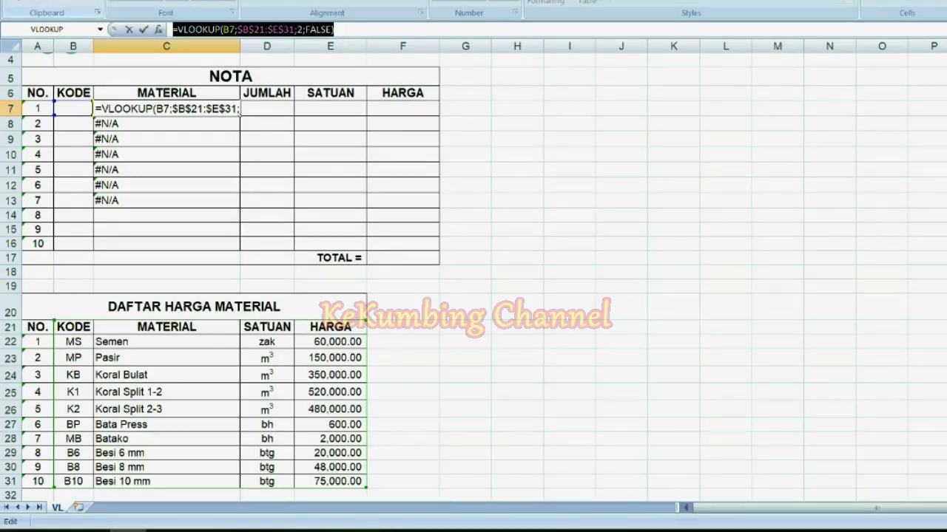
key(Escape)
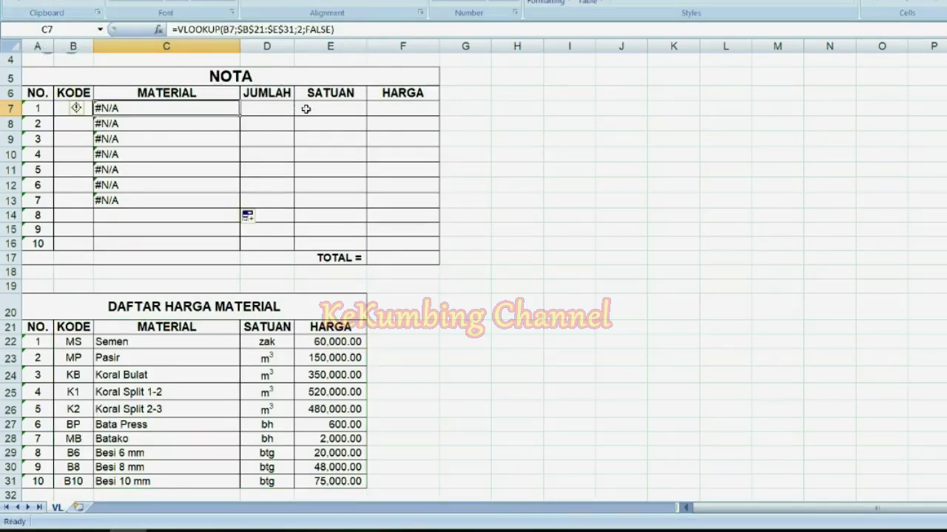
Try reusing the copied VLOOKUP formula in E7 with its column index changed to 3
click(305, 108)
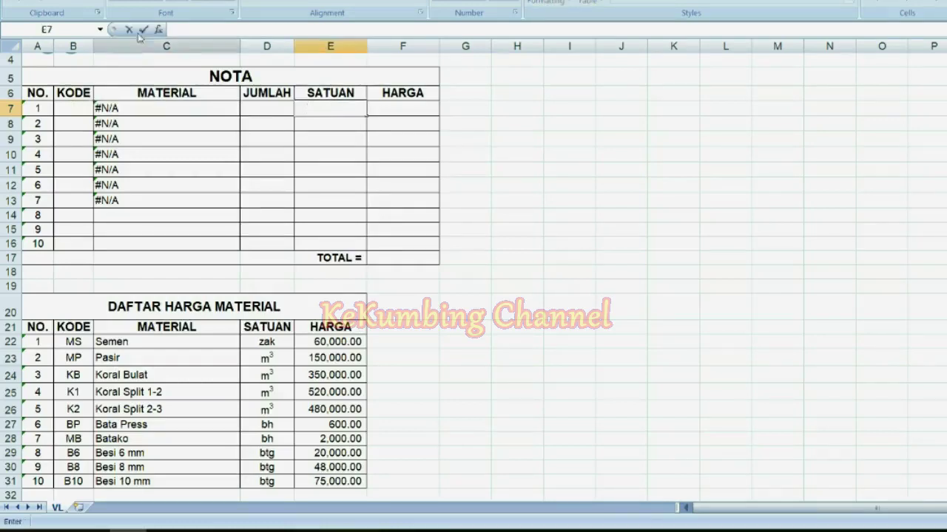
key(ctrl+v)
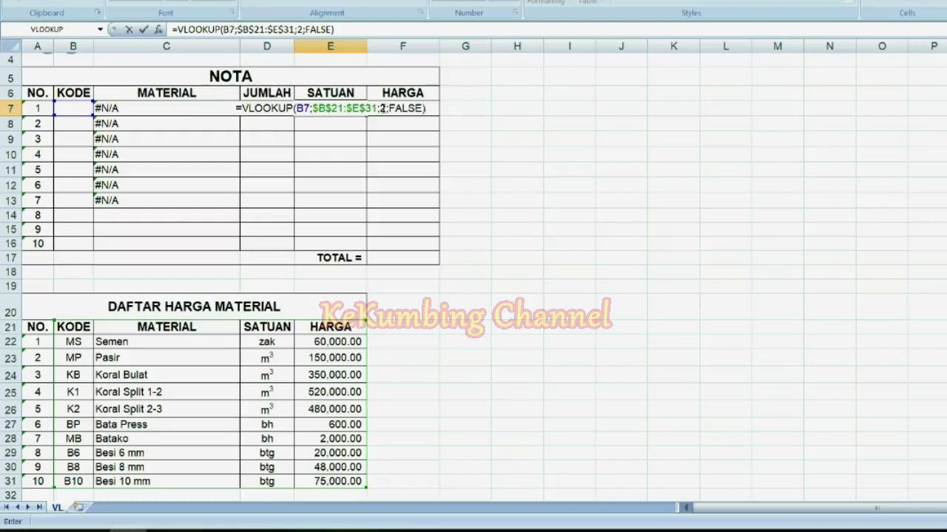
click(380, 108)
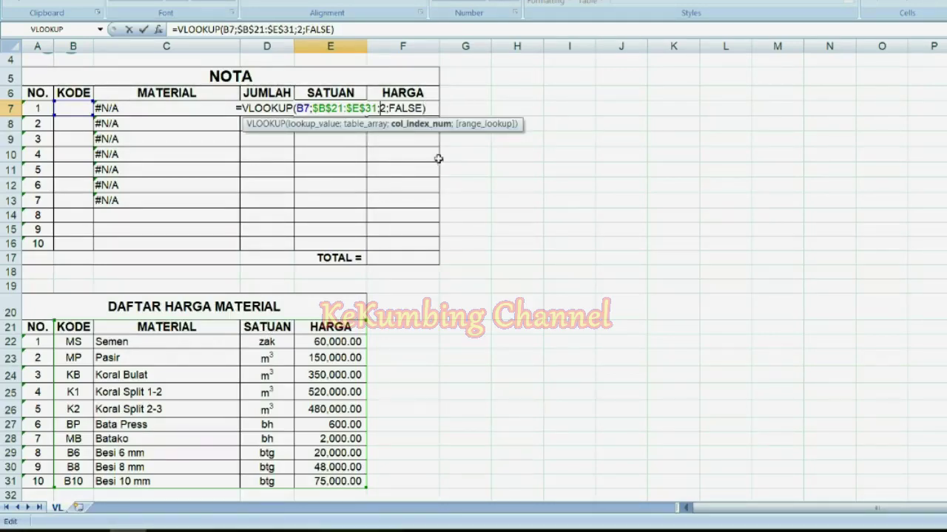
key(Delete)
text(3)
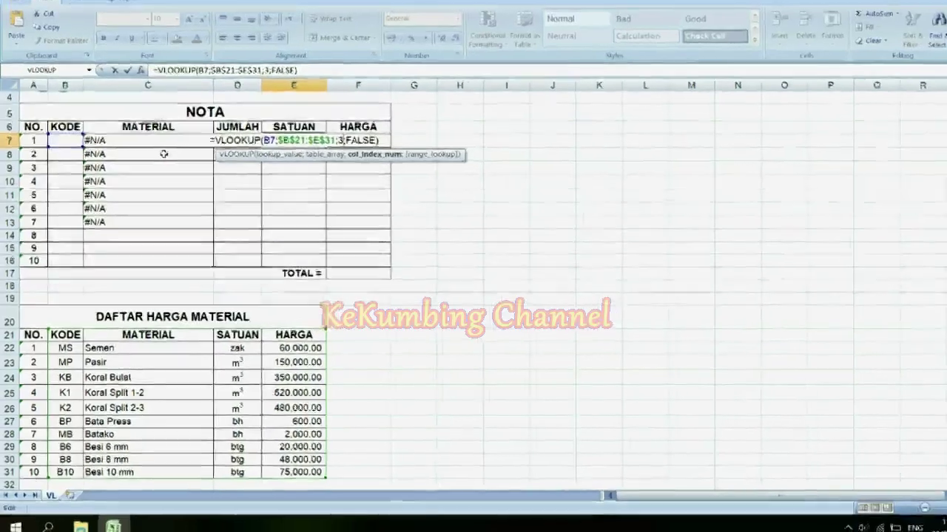
key(Escape)
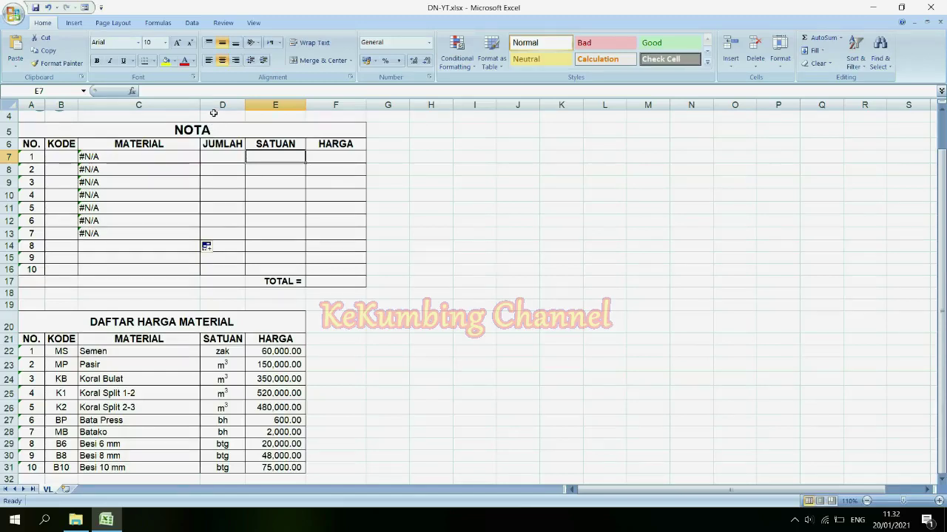
click(133, 91)
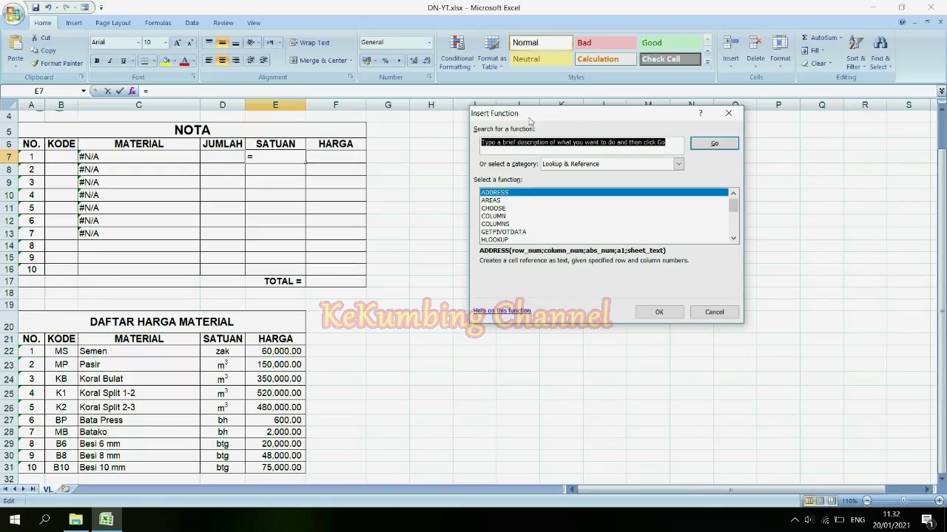
click(679, 164)
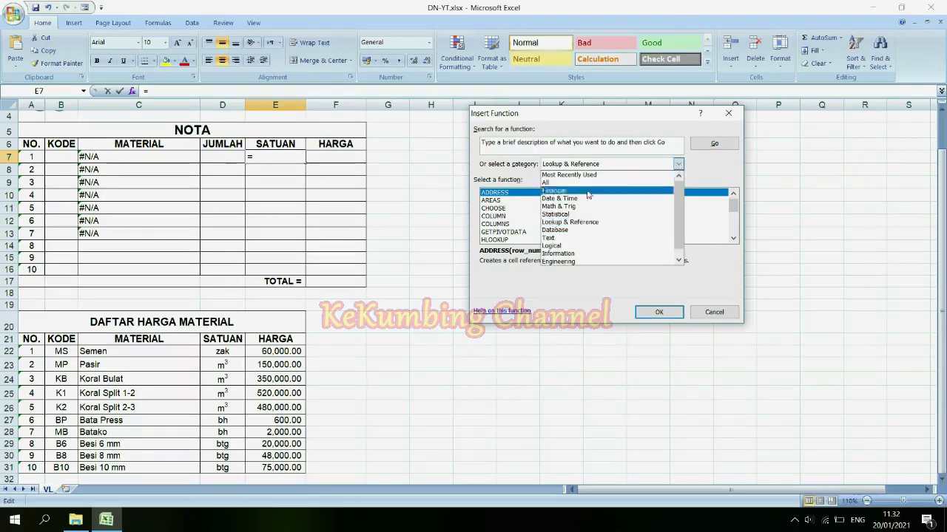
click(581, 222)
scroll(557, 225, down, 3)
scroll(557, 225, down, 1)
click(507, 241)
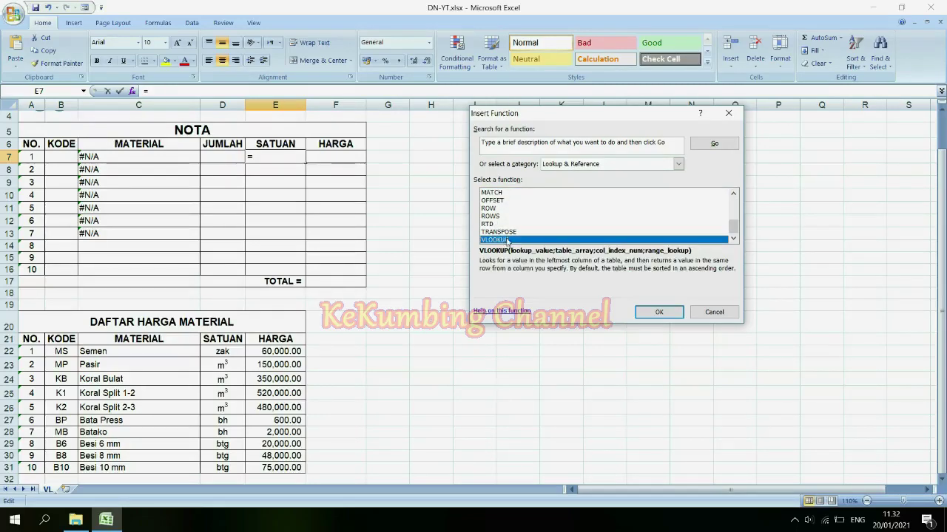
click(657, 312)
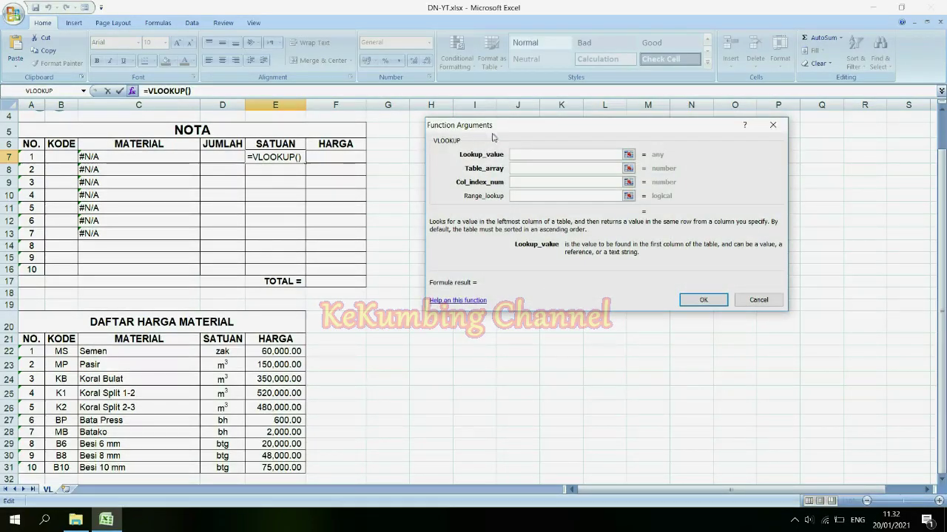
click(529, 168)
click(530, 182)
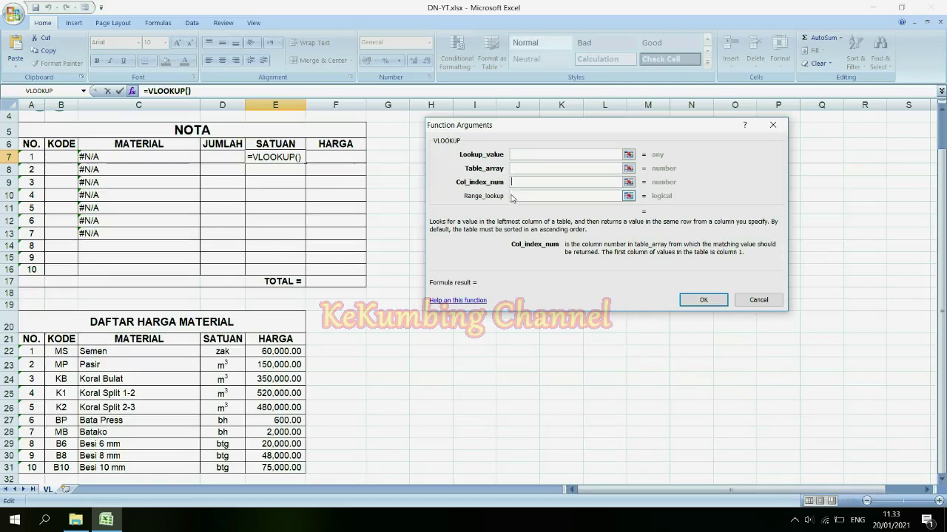
key(Escape)
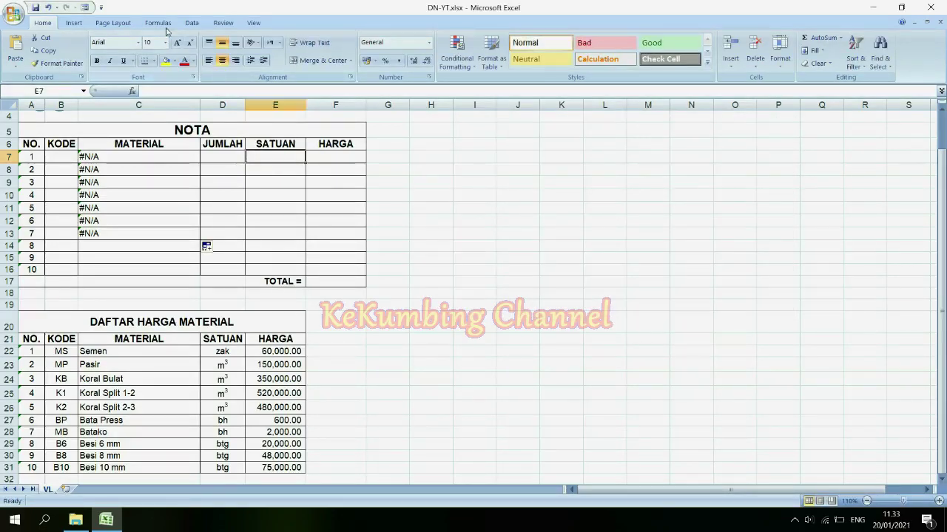
Insert a VLOOKUP function in E7 with lookup value B7 and table array B21:E31
click(158, 23)
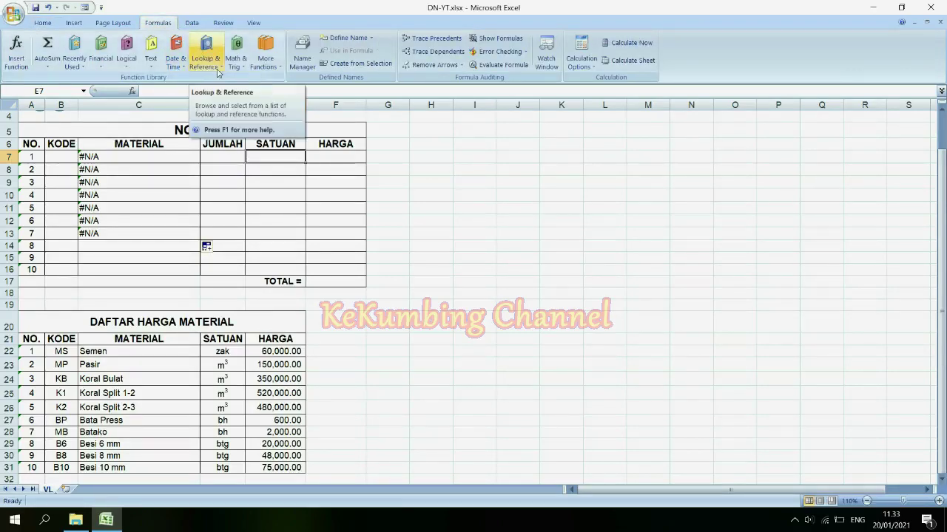
click(205, 59)
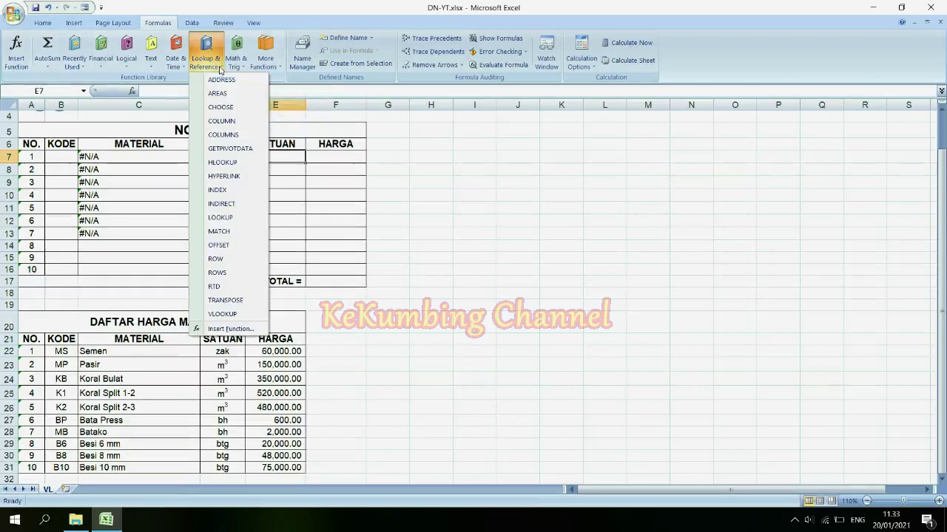
click(239, 318)
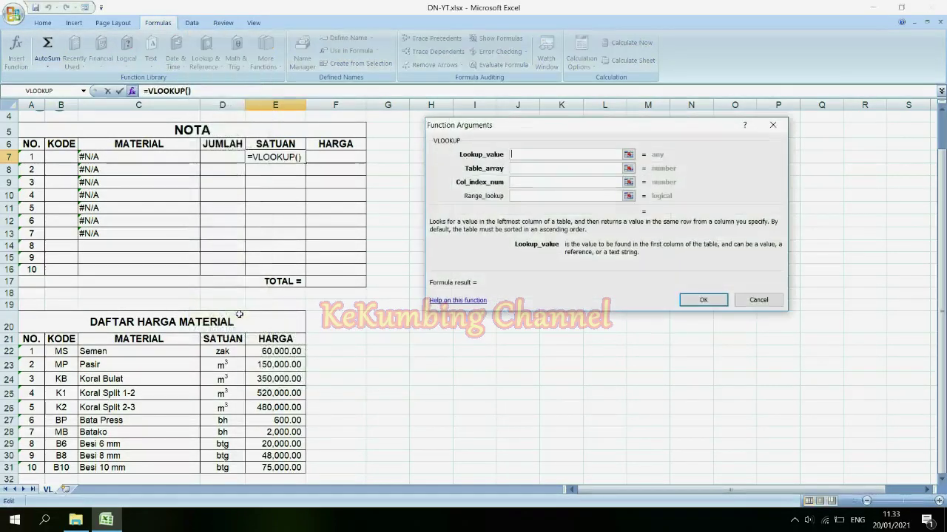
drag(483, 133, 466, 148)
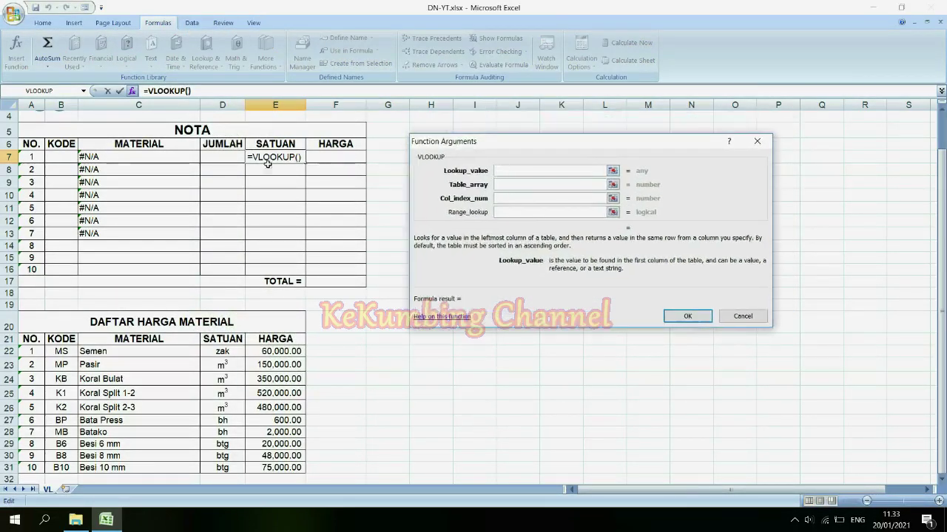
click(70, 155)
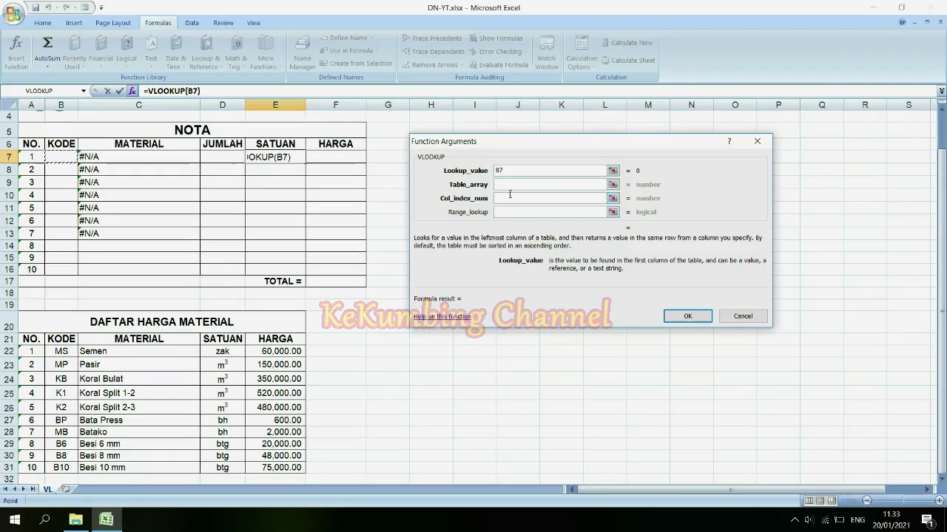
click(554, 185)
scroll(269, 208, down, 1)
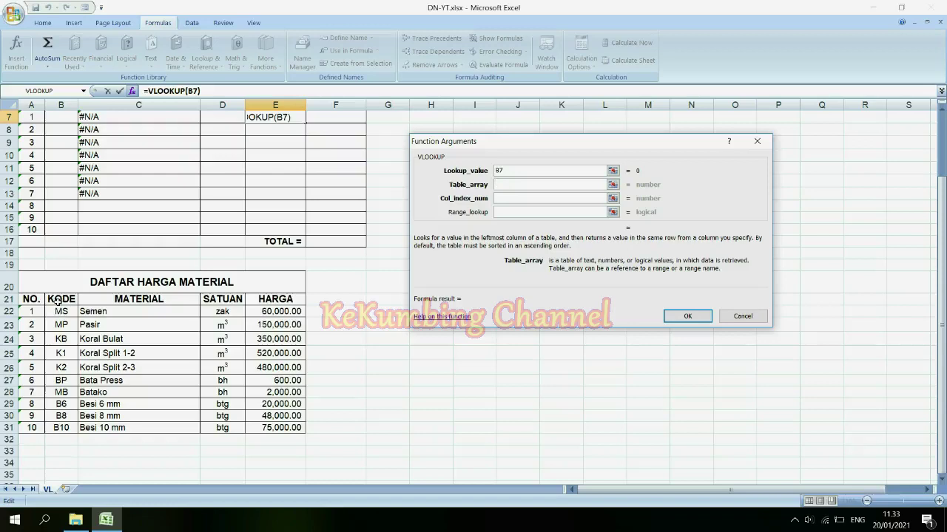
drag(58, 300, 285, 428)
Set the VLOOKUP's column index number to 3 and its range lookup to FALSE
click(528, 198)
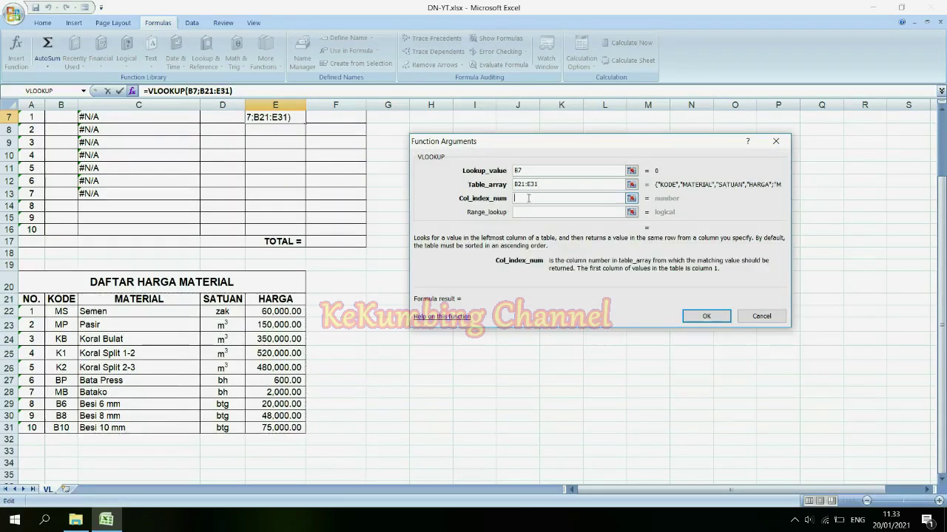
text(3)
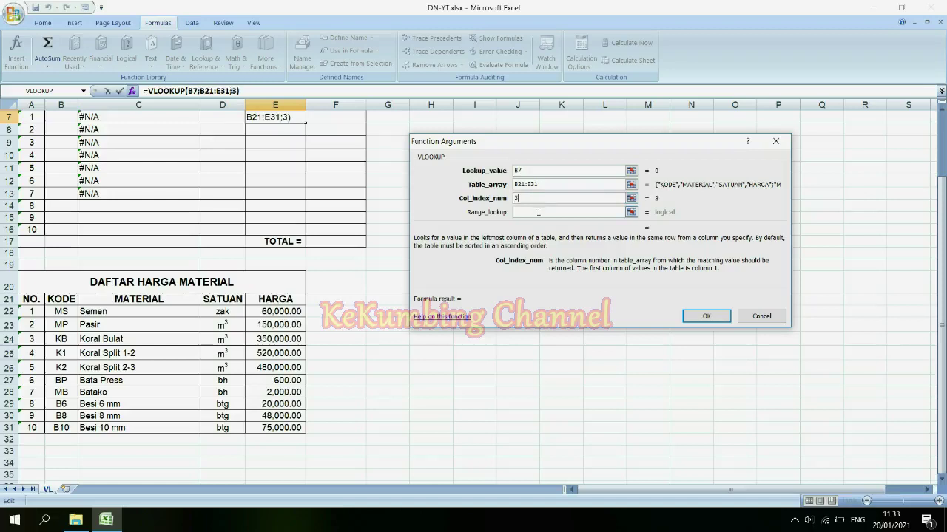
click(538, 214)
text(FALSSE)
key(BackSpace)
key(BackSpace)
text(E)
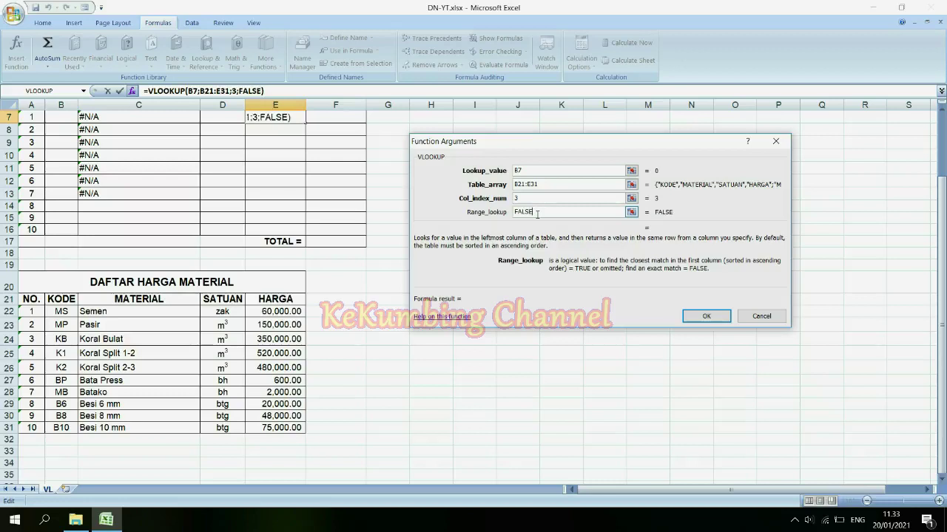
Make the table array absolute as $B$21:$E$31 and accept the VLOOKUP formula in E7
click(516, 184)
text($)
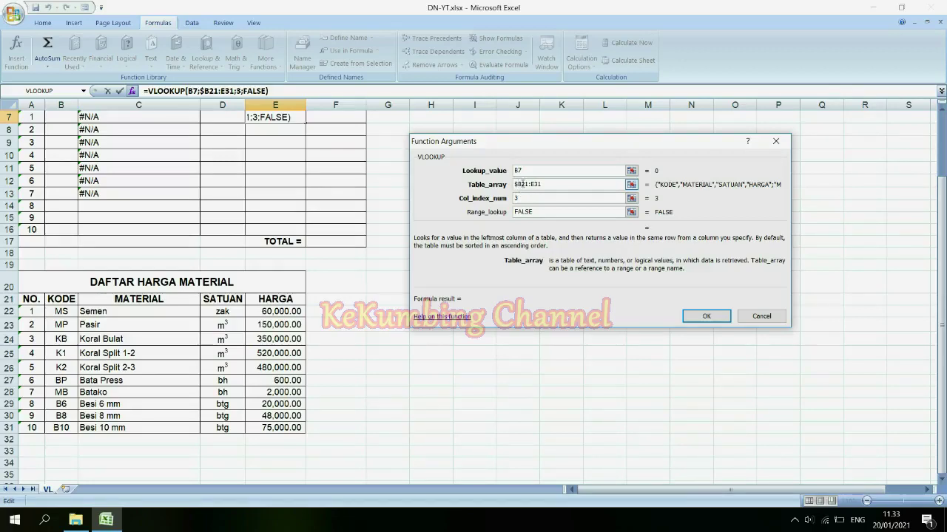
click(526, 184)
text($B)
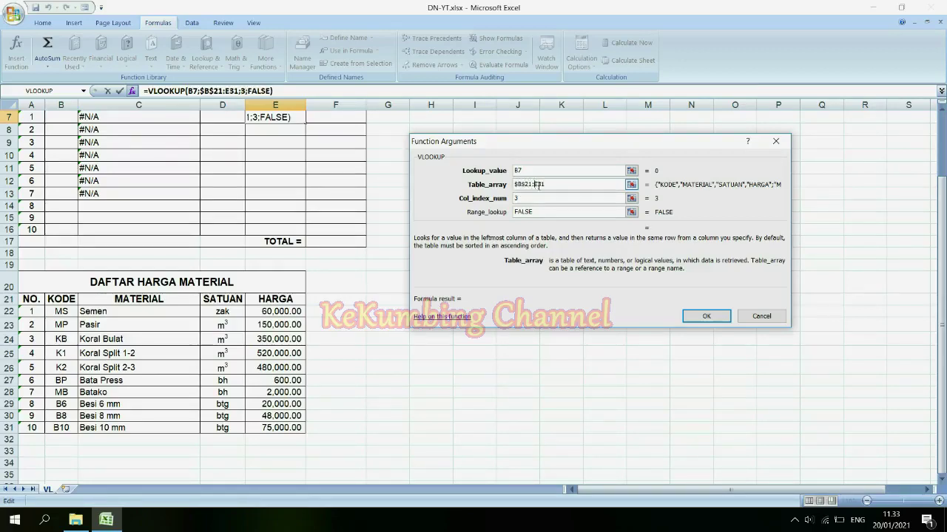
text($)
click(540, 184)
text($E$)
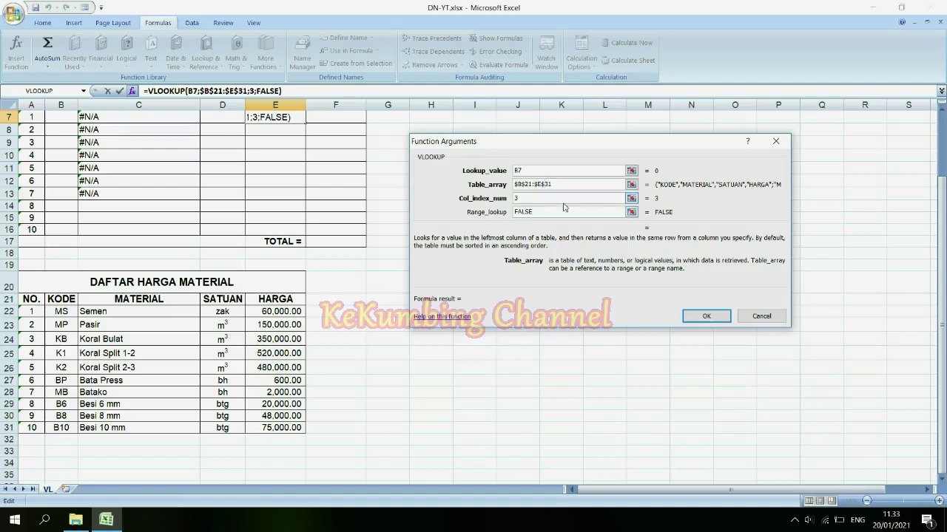
click(706, 316)
Fill the E7 formula down the SATUAN column to E13 and check the formula in the last filled cell
scroll(441, 272, up, 2)
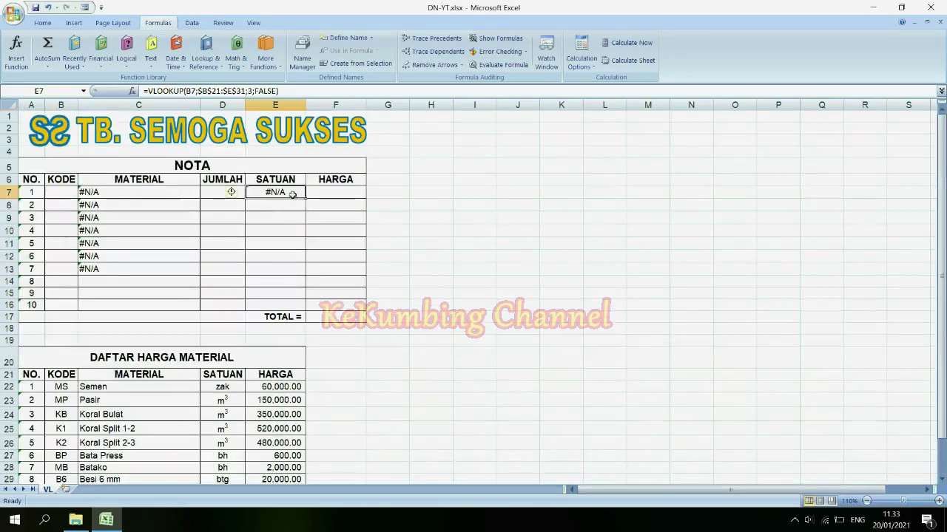
click(70, 194)
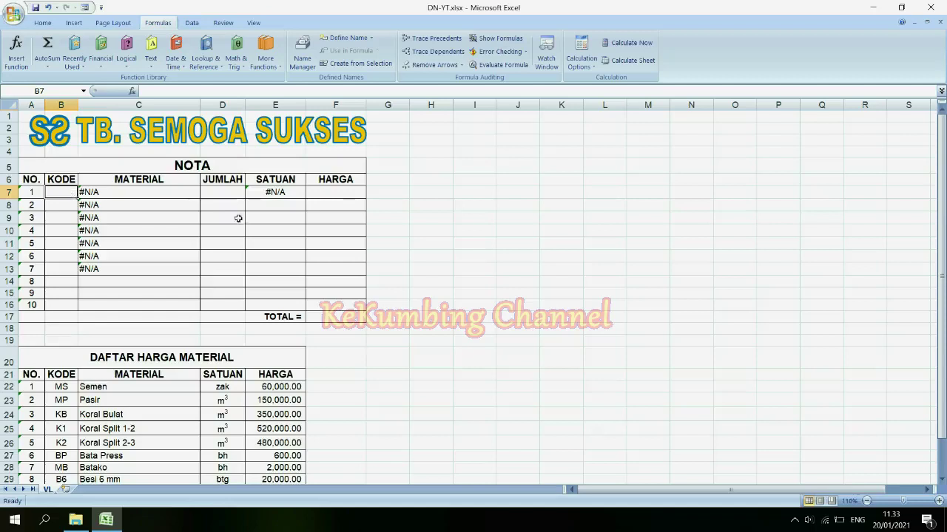
click(281, 195)
drag(306, 200, 308, 272)
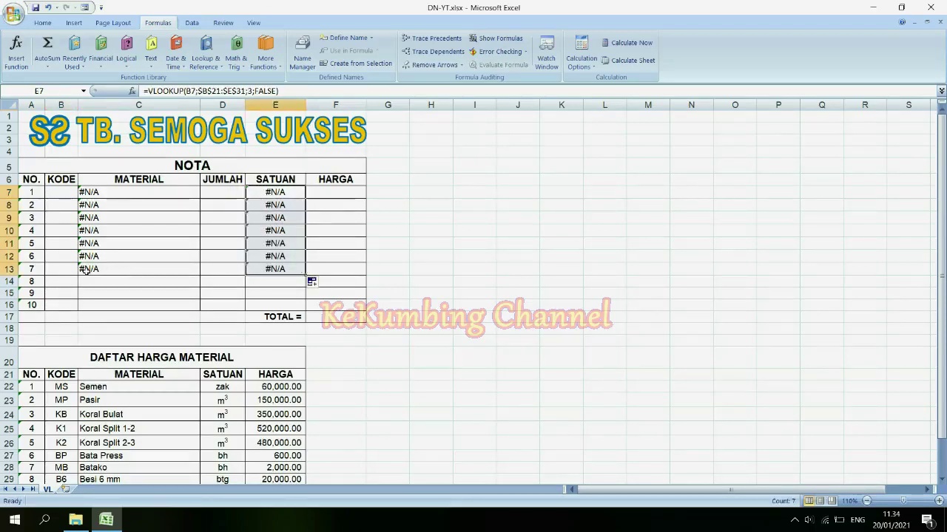
click(300, 266)
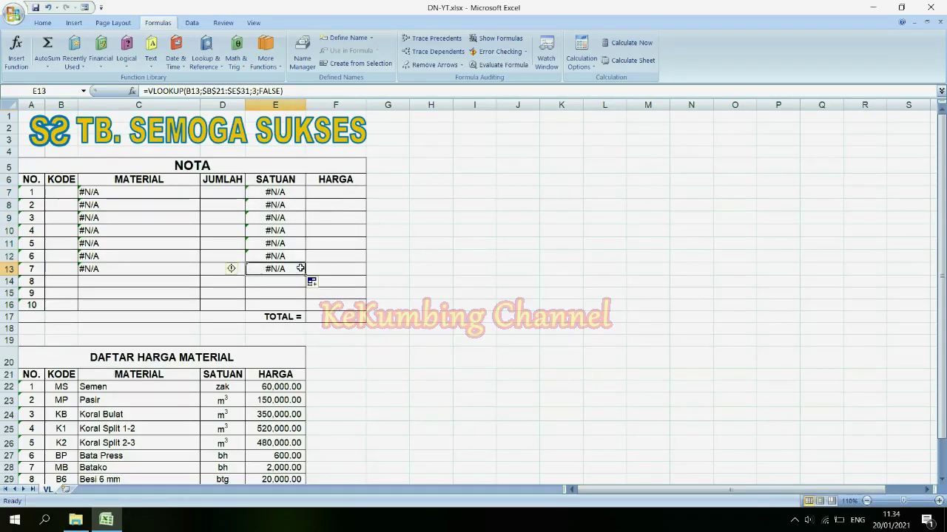
Start a SUM formula in F7 of the HARGA column that multiplies D7 by a VLOOKUP function
click(337, 194)
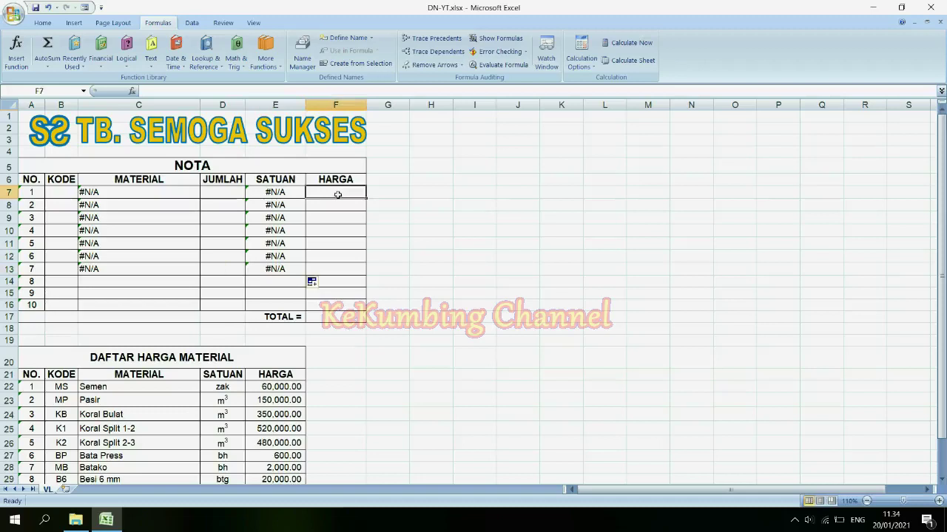
scroll(338, 194, down, 1)
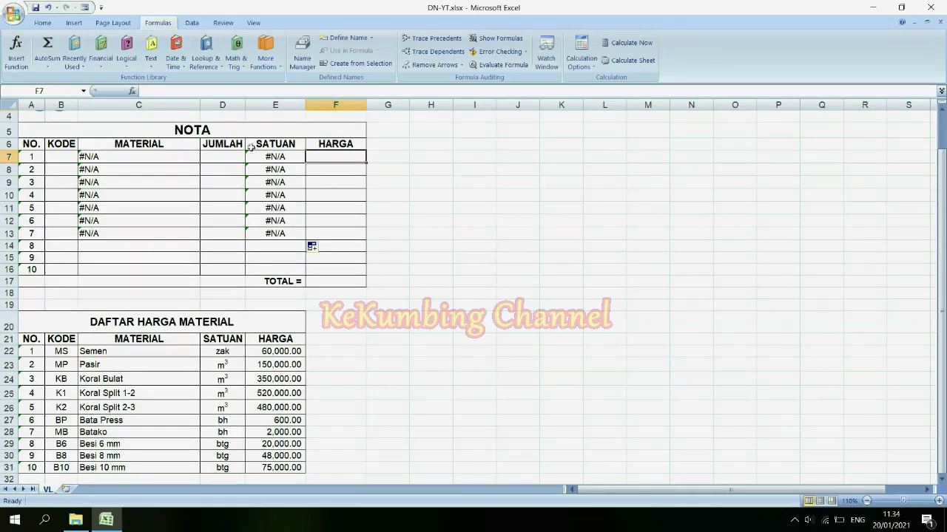
scroll(230, 158, up, 1)
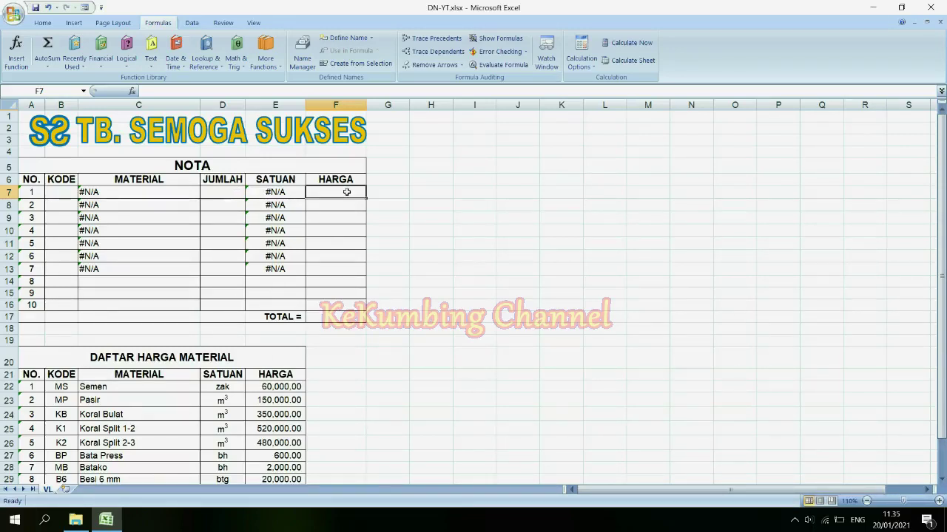
text(=)
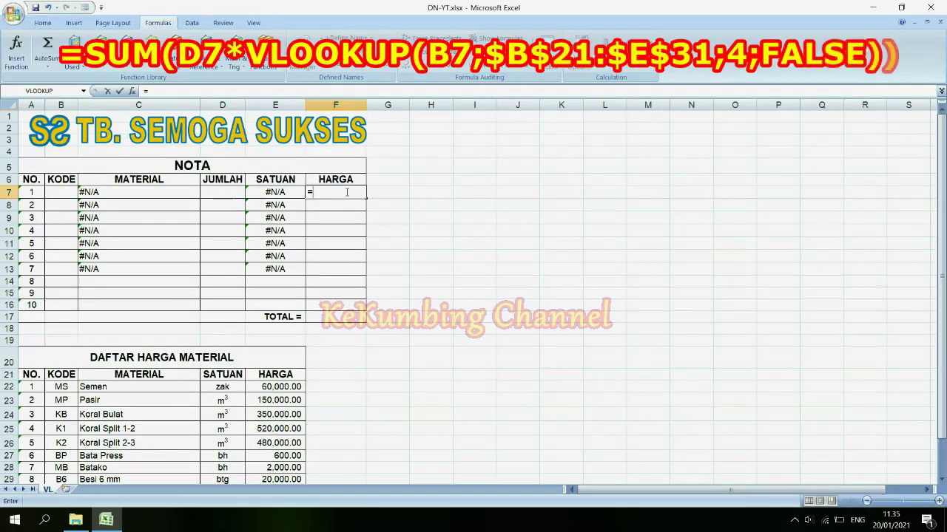
text(SUM)
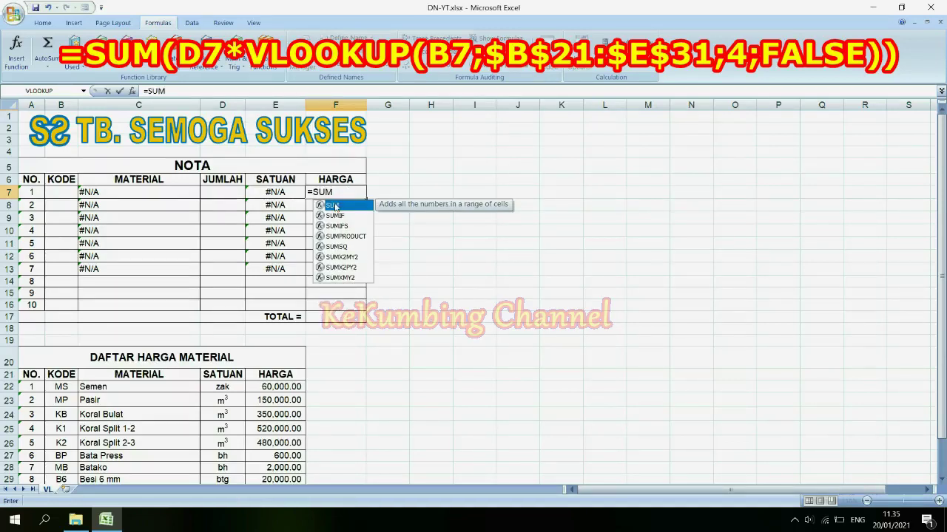
double_click(334, 206)
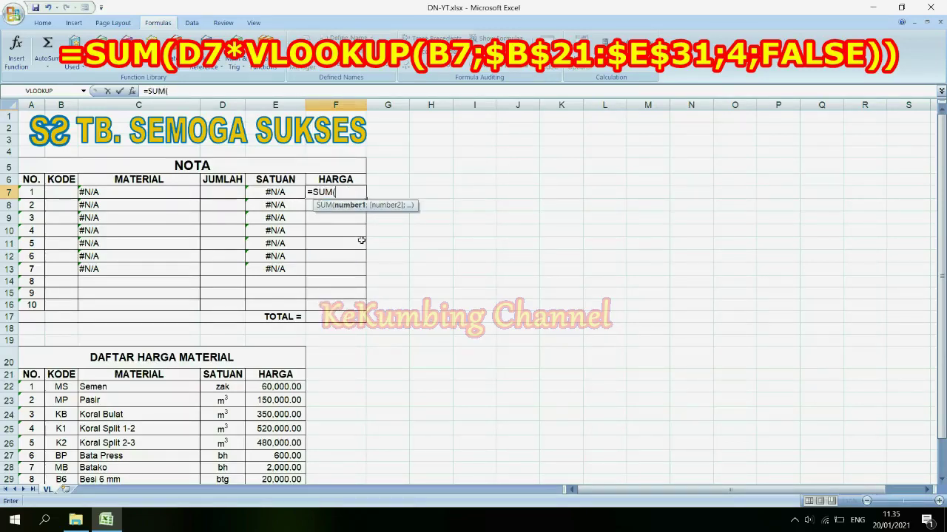
click(231, 192)
text(*VL)
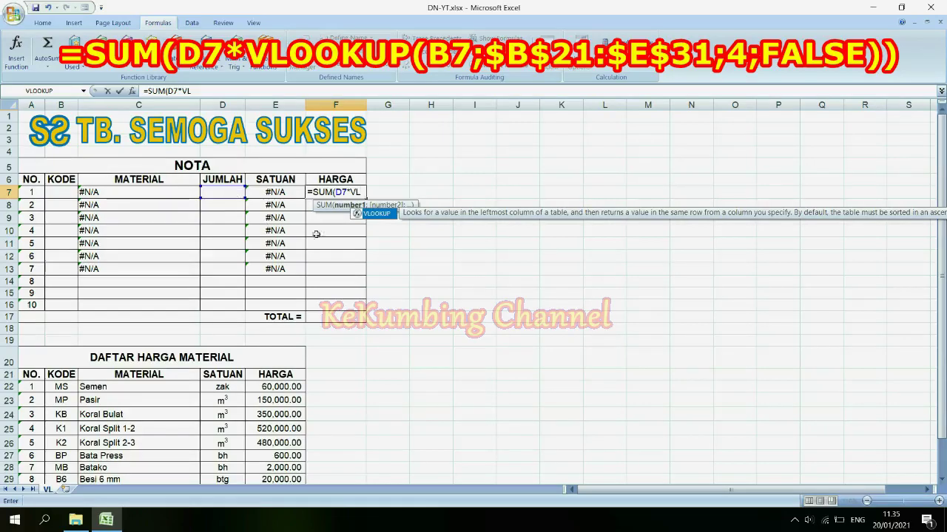
double_click(375, 214)
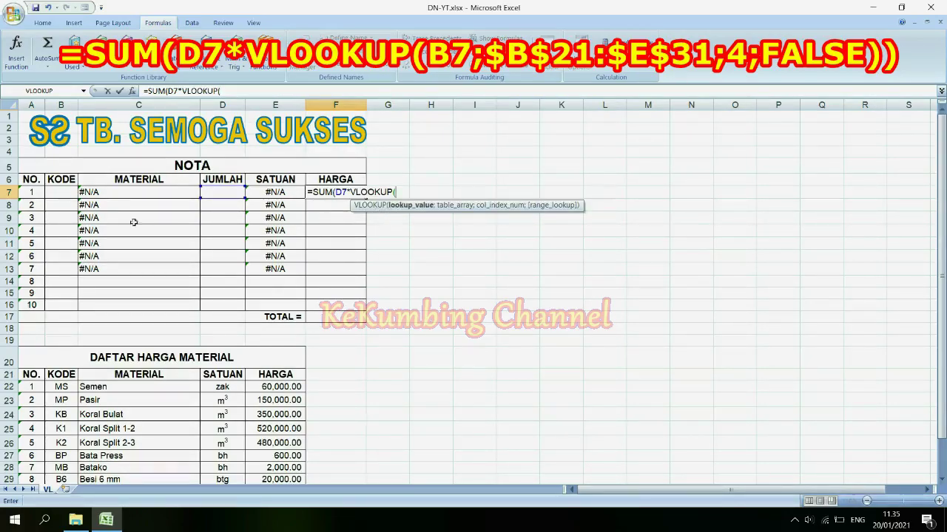
Give the nested VLOOKUP the lookup value B7 and the table array B21:E31
click(65, 192)
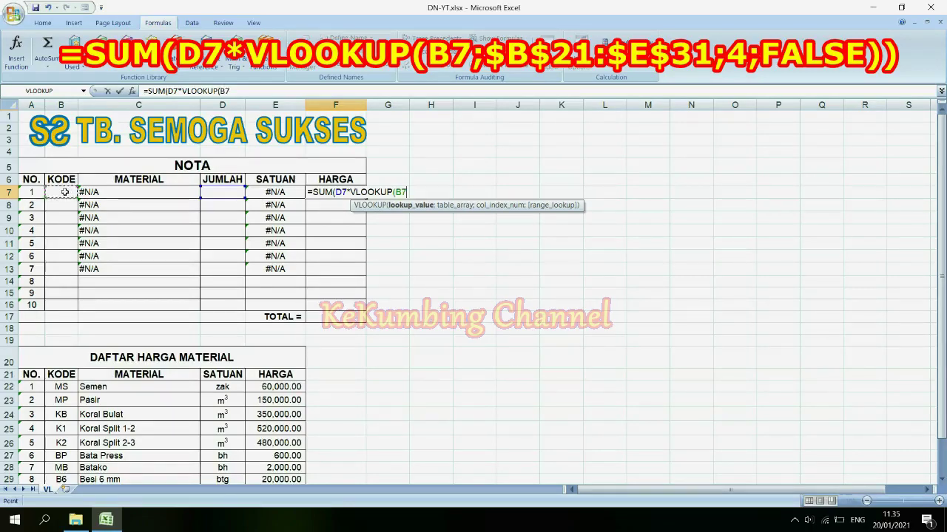
text(;)
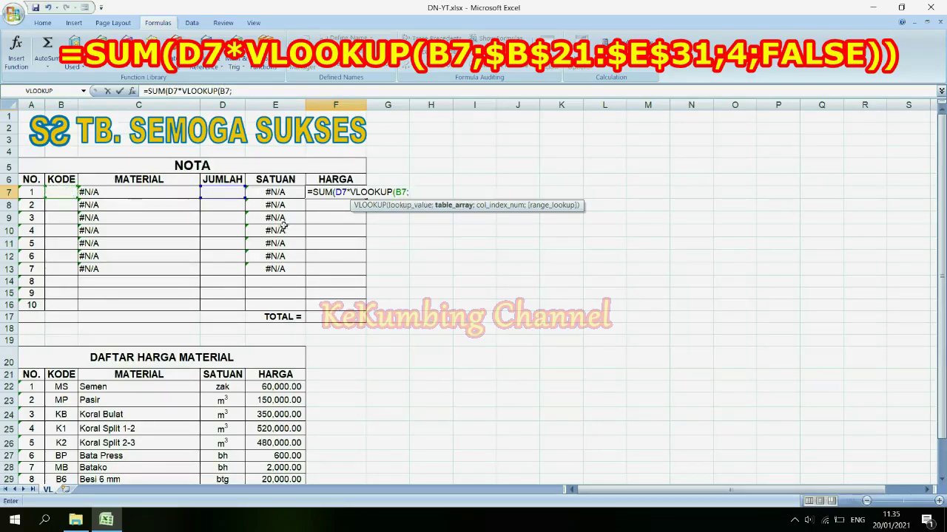
scroll(277, 233, down, 2)
drag(85, 298, 287, 427)
scroll(420, 214, up, 1)
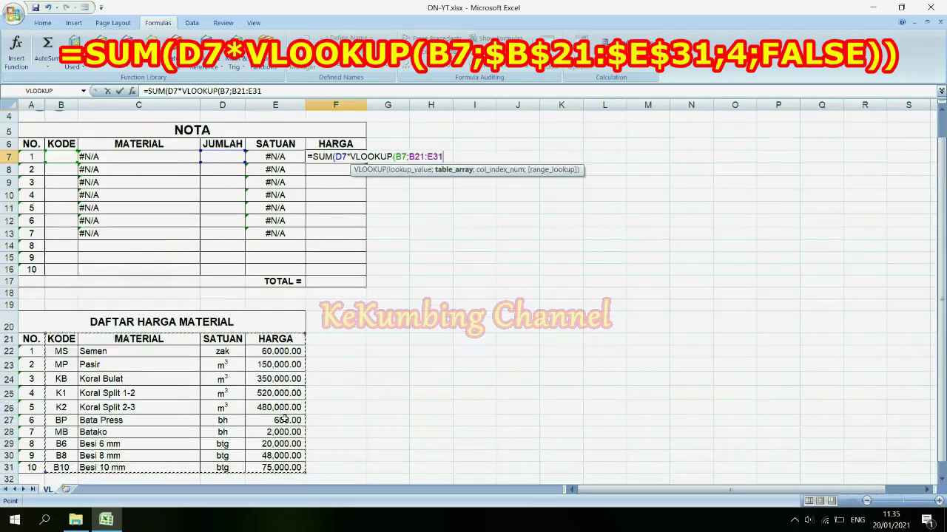
text(;)
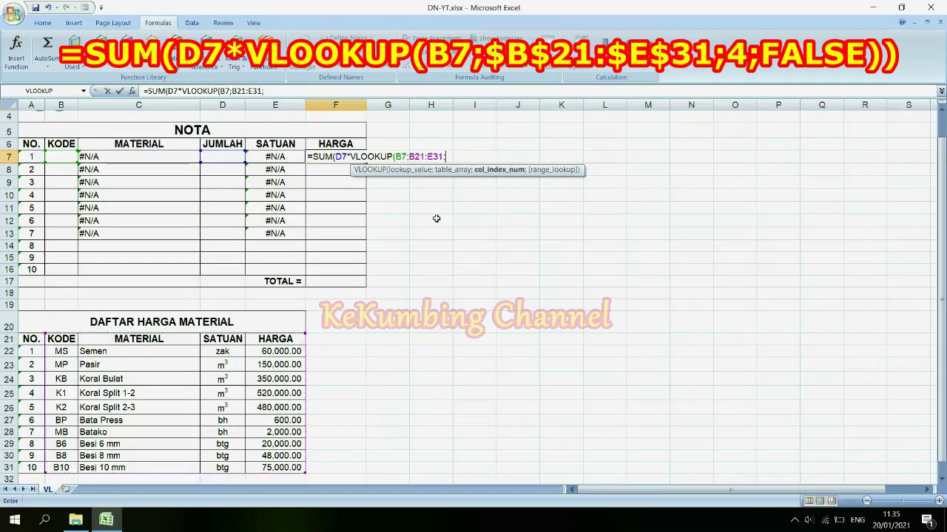
Set the nested VLOOKUP's column index number to 4 and its range lookup to FALSE
scroll(438, 216, down, 1)
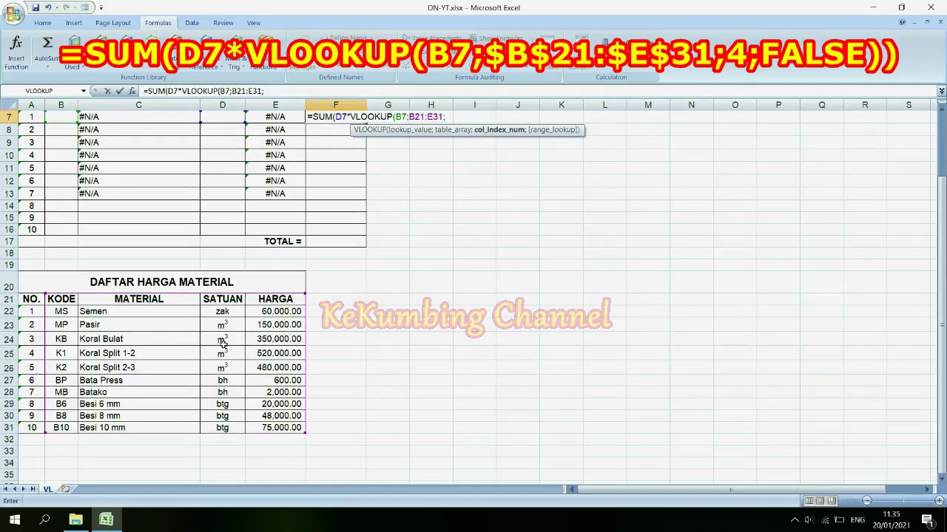
scroll(363, 343, up, 2)
text(4)
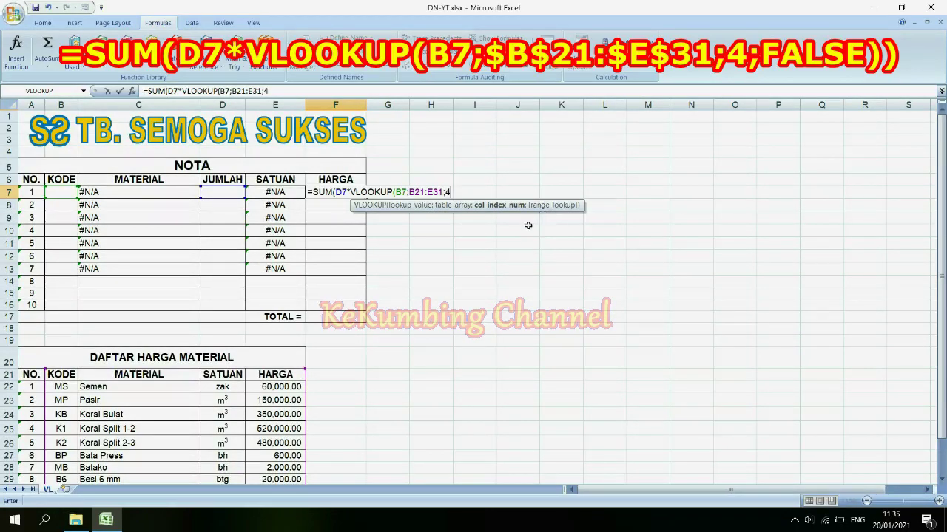
text(;)
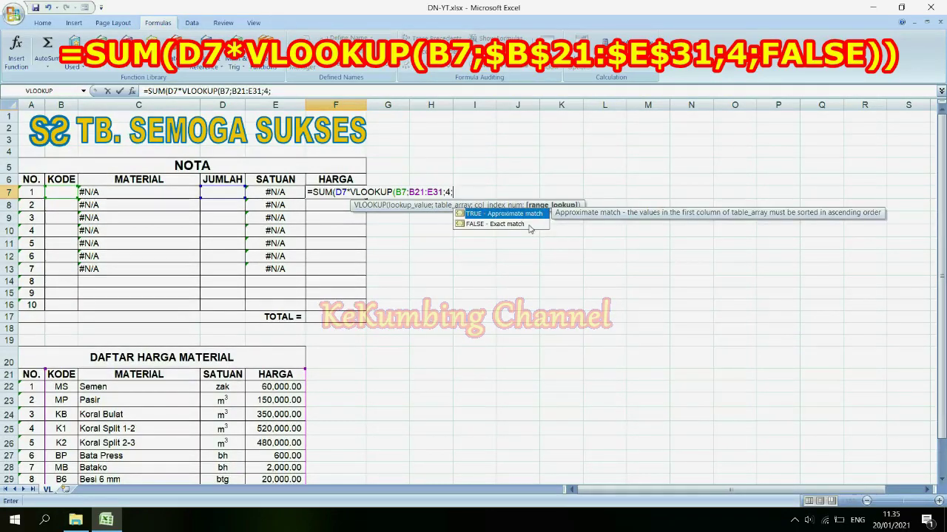
double_click(480, 225)
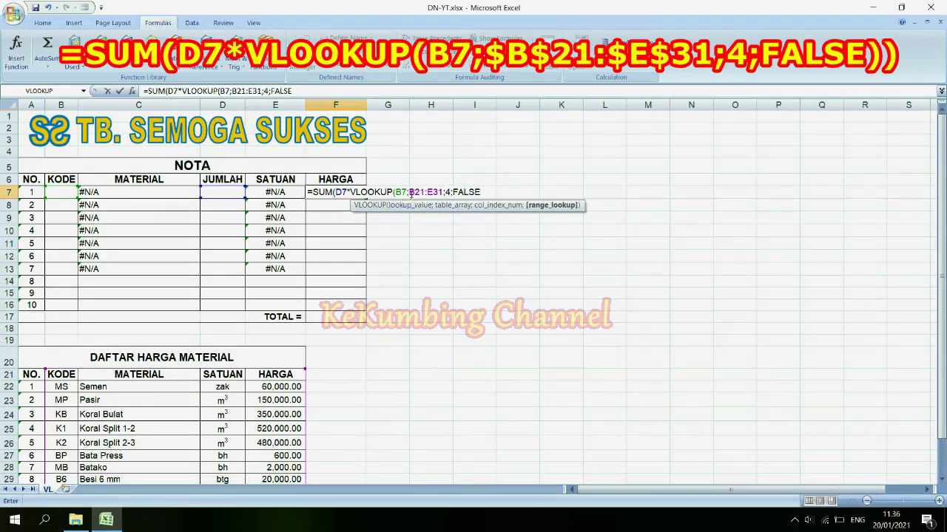
Make the table array absolute as $B$21:$E$31, close both parentheses and accept the F7 formula
click(435, 190)
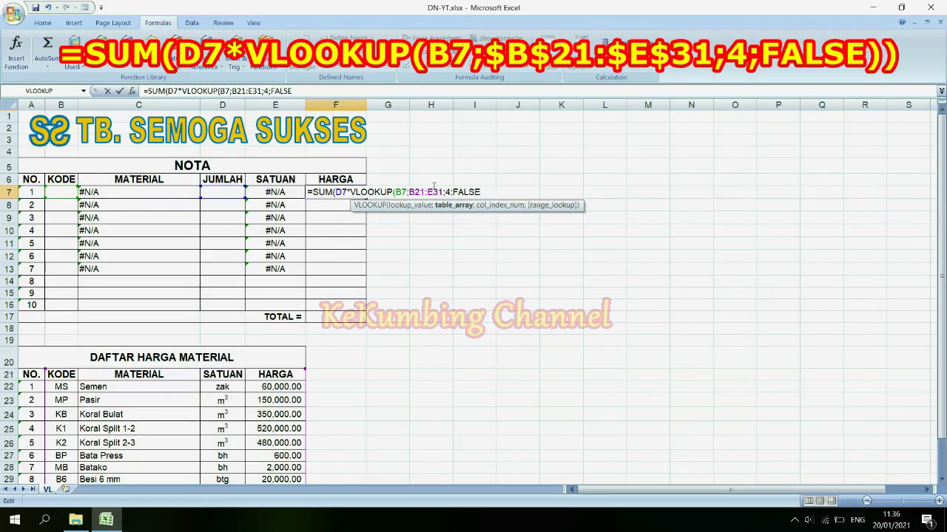
text($)
click(420, 192)
text($)
click(436, 191)
text($)
click(448, 190)
text($)
click(521, 191)
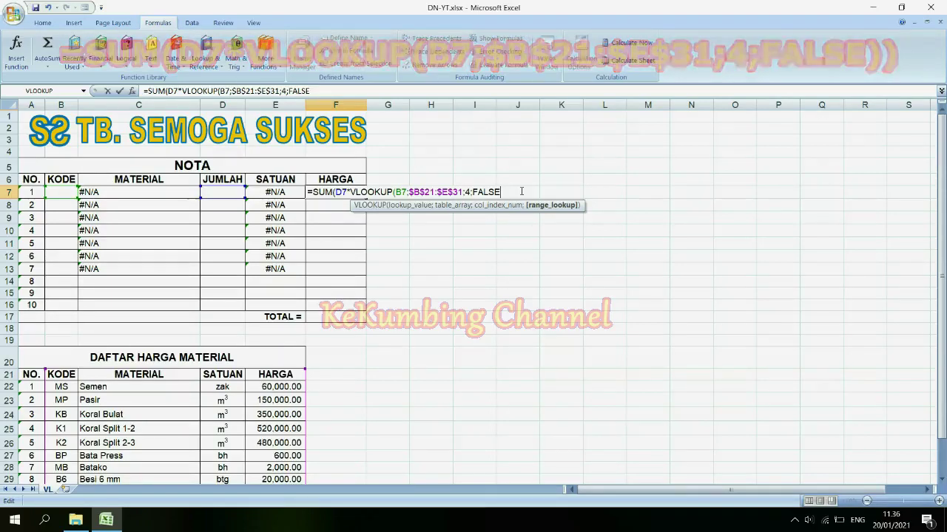
text()))
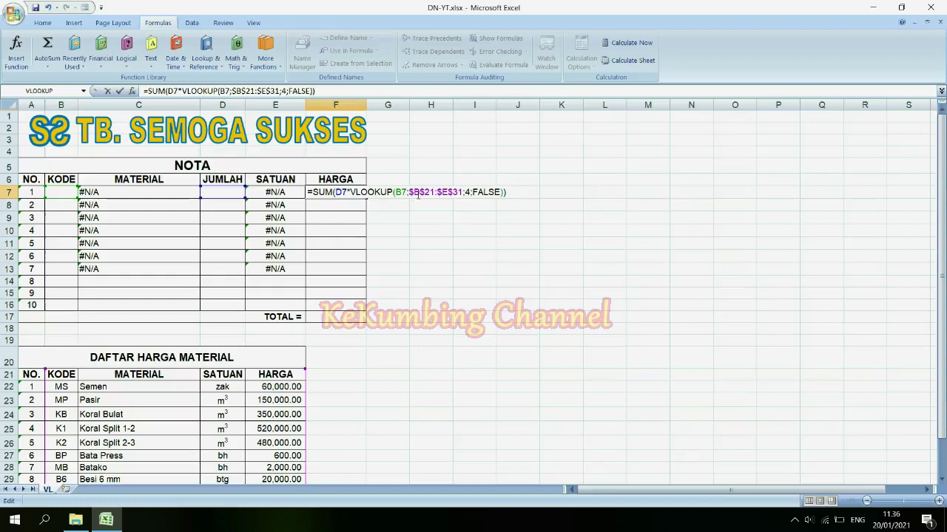
key(Return)
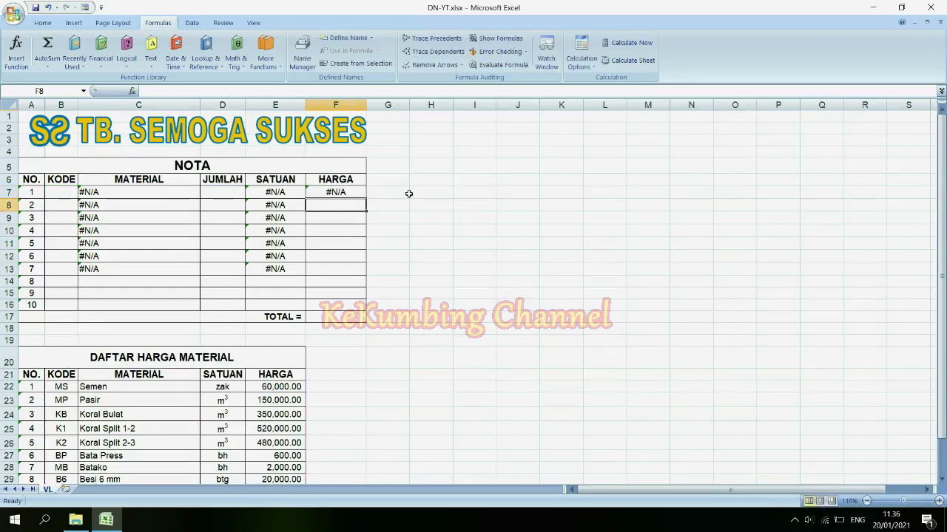
Fill the F7 formula down the HARGA column to F13 and select the first KODE cell, B7
click(346, 192)
drag(366, 199, 367, 272)
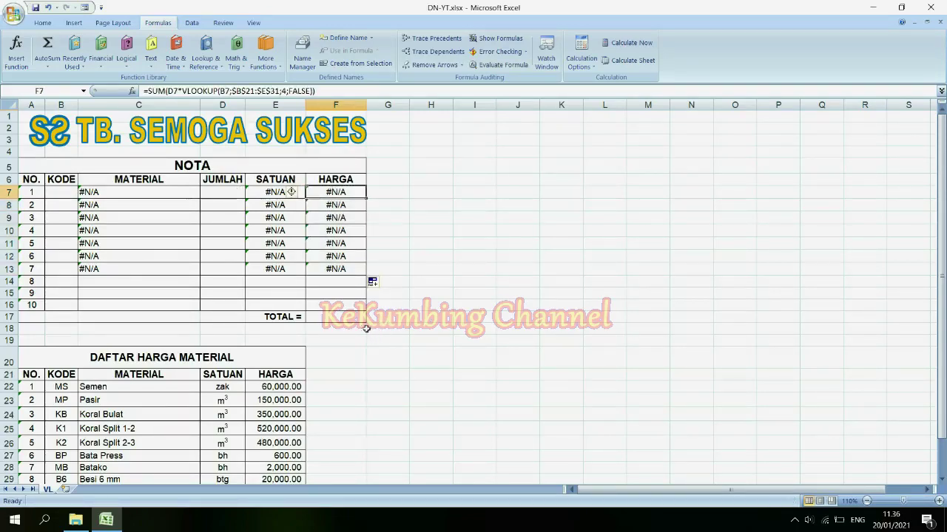
click(60, 190)
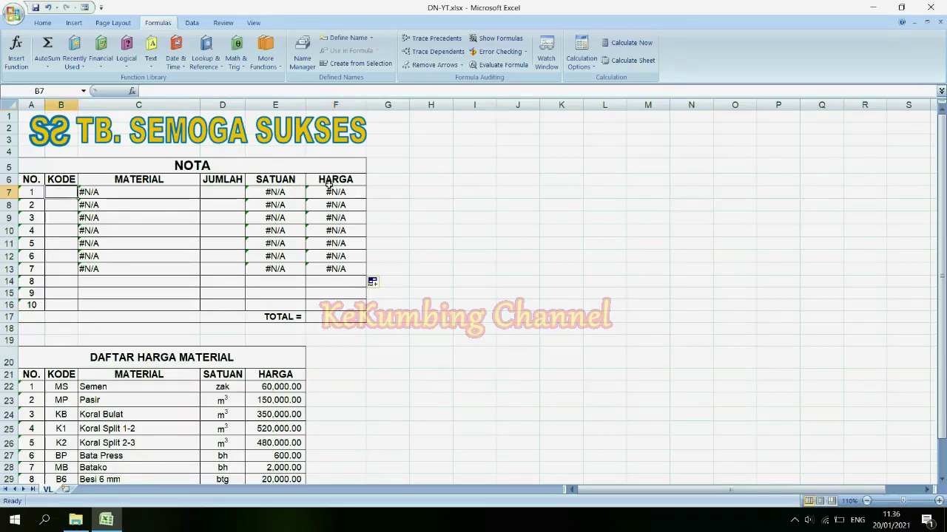
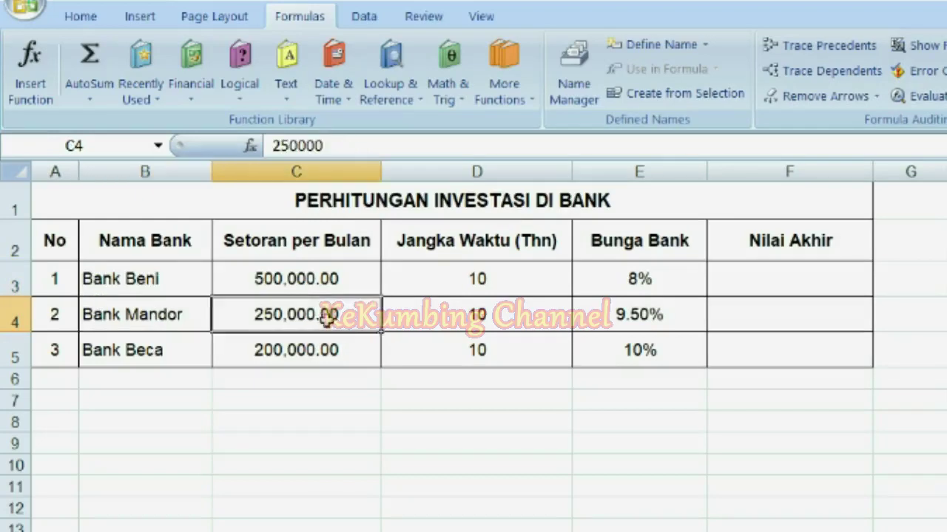
click(501, 315)
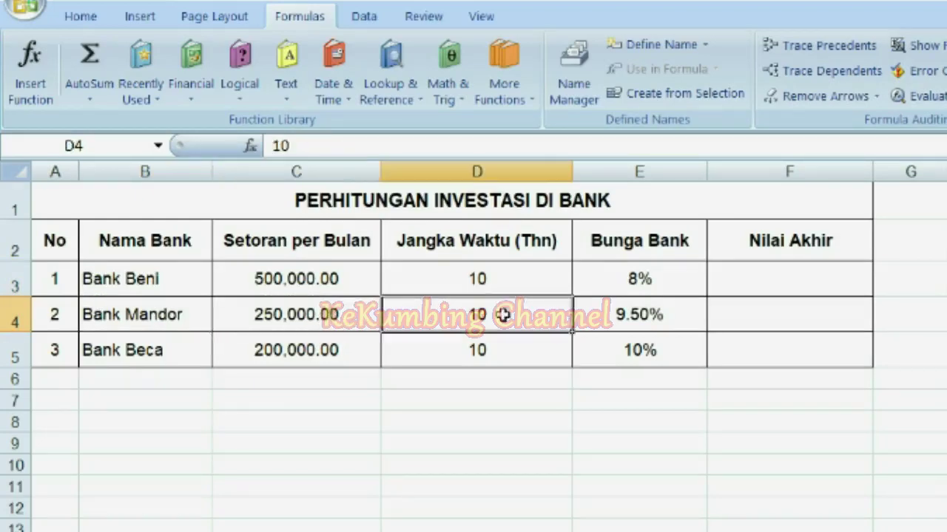
click(625, 314)
click(720, 314)
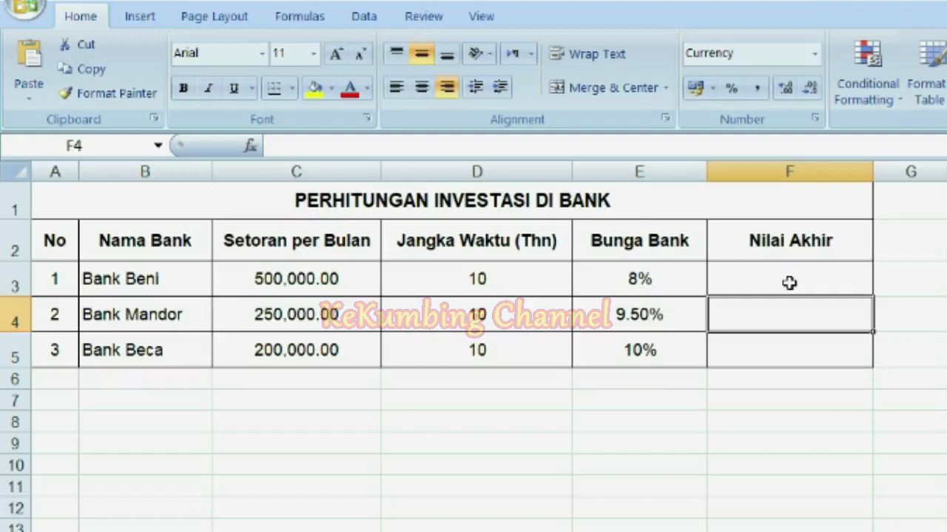
Insert the financial function FV in F3, the Nilai Akhir cell for Bank Beni
click(789, 283)
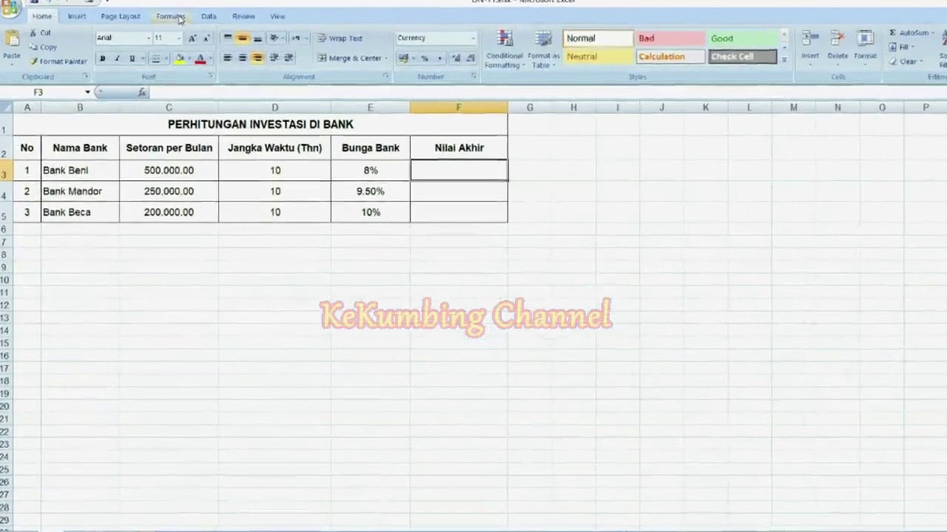
click(178, 22)
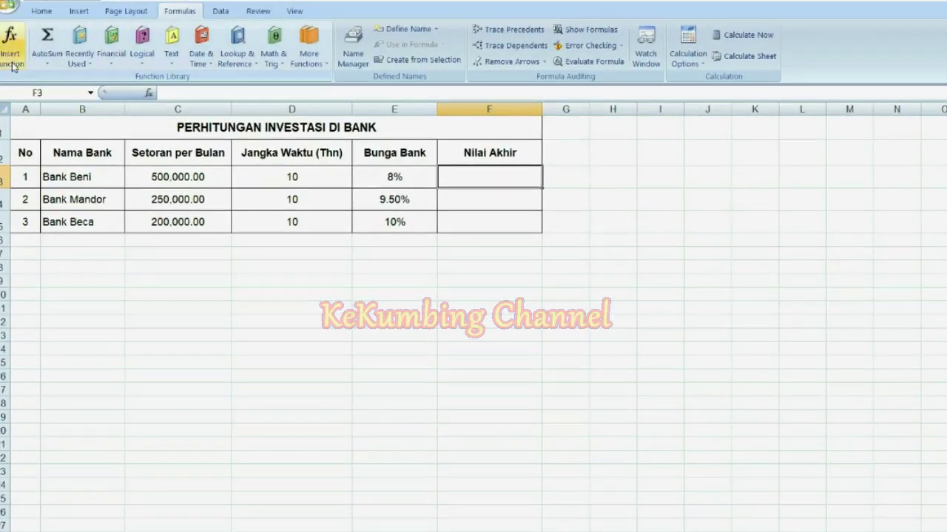
click(114, 63)
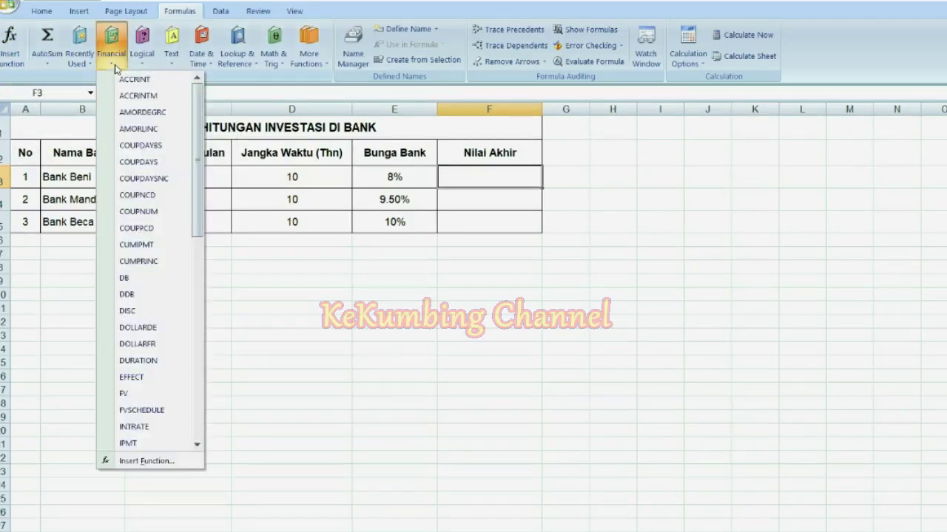
click(163, 395)
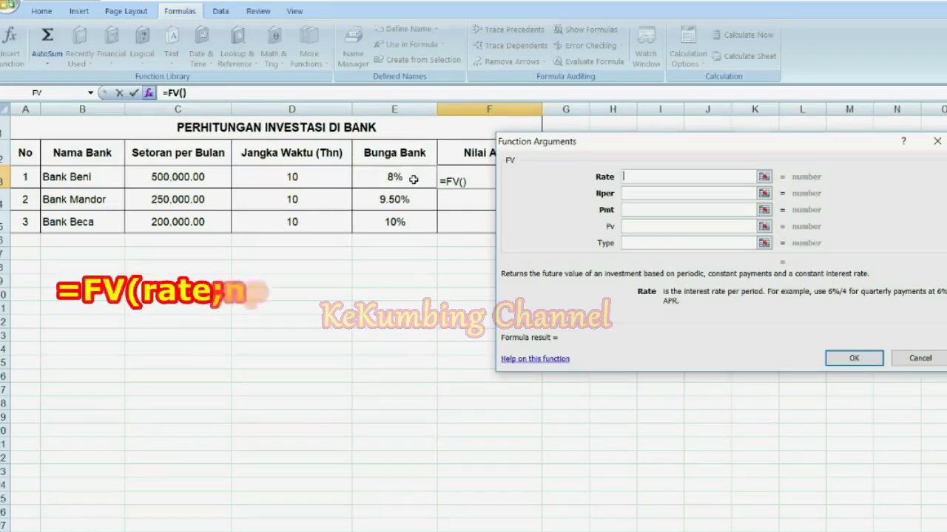
Set the FV function's Rate argument to E3/12 and its Nper argument to D3*12
click(413, 178)
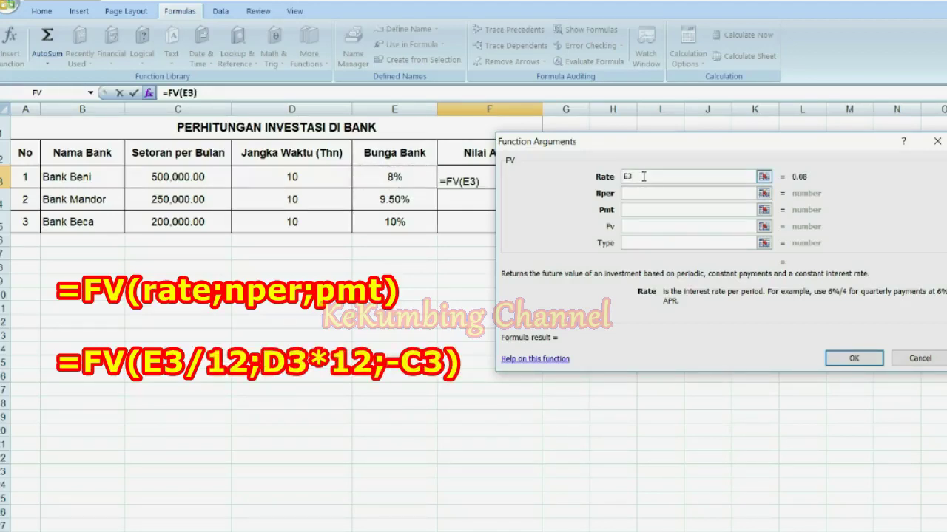
text(/12)
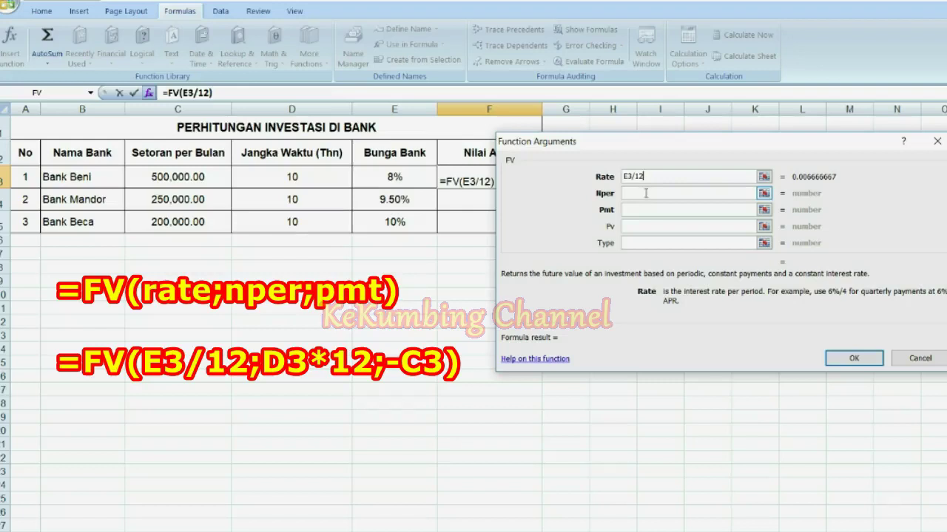
click(645, 193)
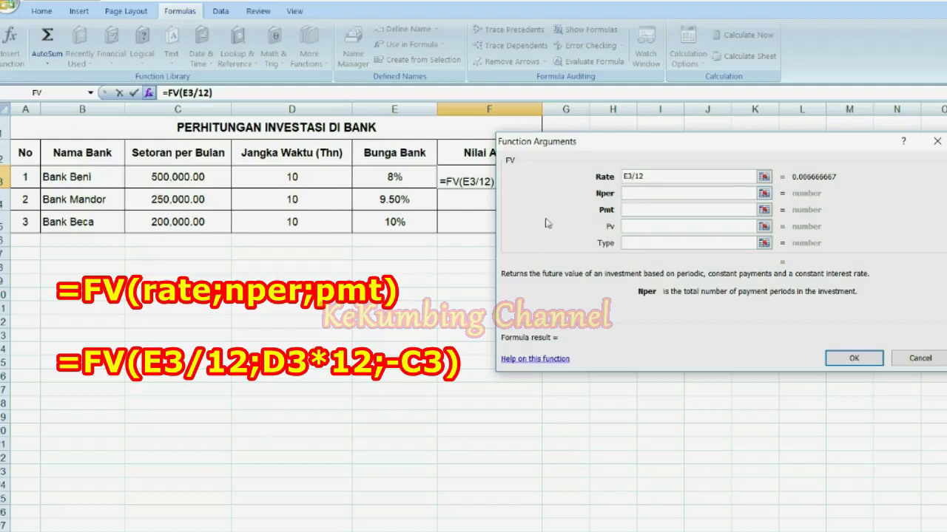
click(306, 179)
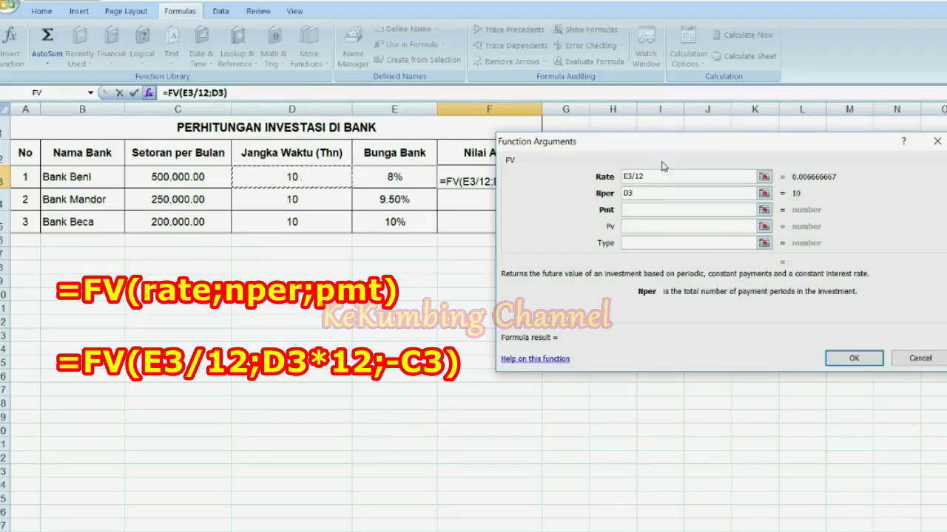
click(649, 193)
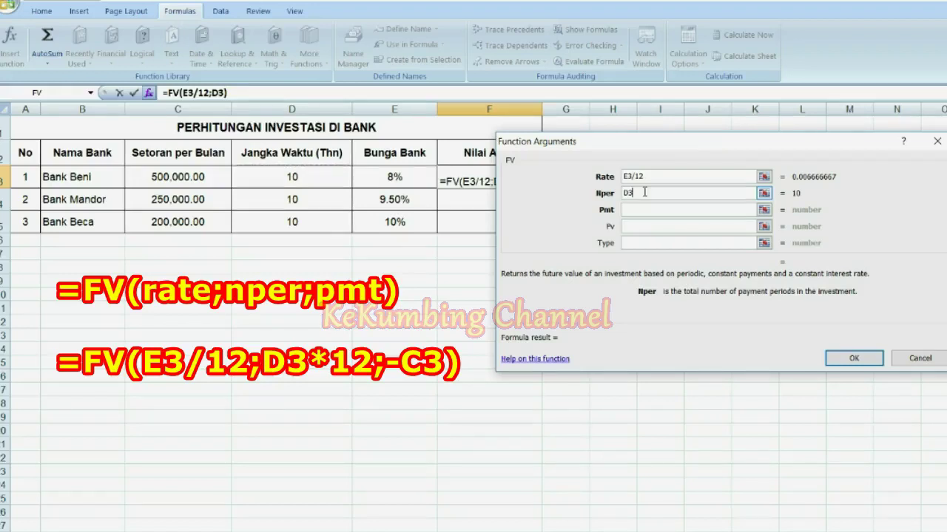
text(*12)
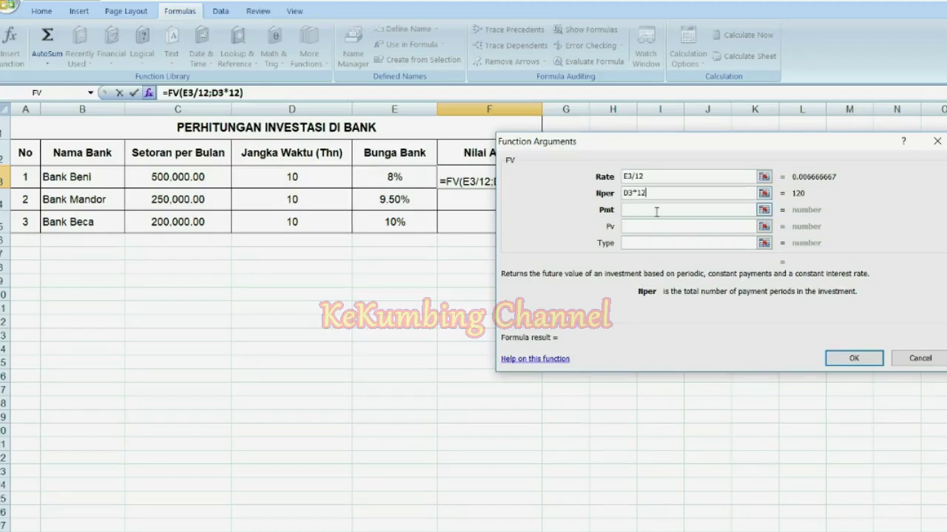
Set the FV function's Pmt argument to -C3, accept it and fill the F3 formula down the Nilai Akhir column to F5
click(656, 211)
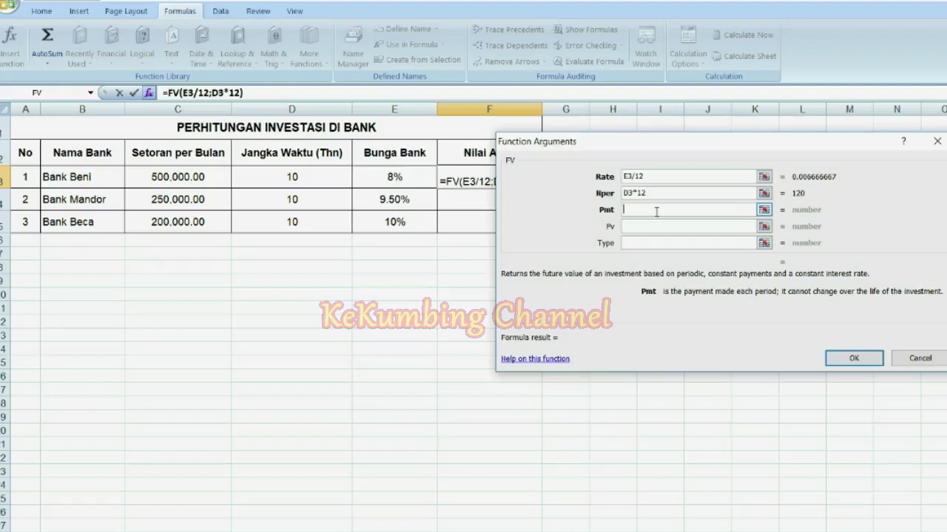
click(198, 178)
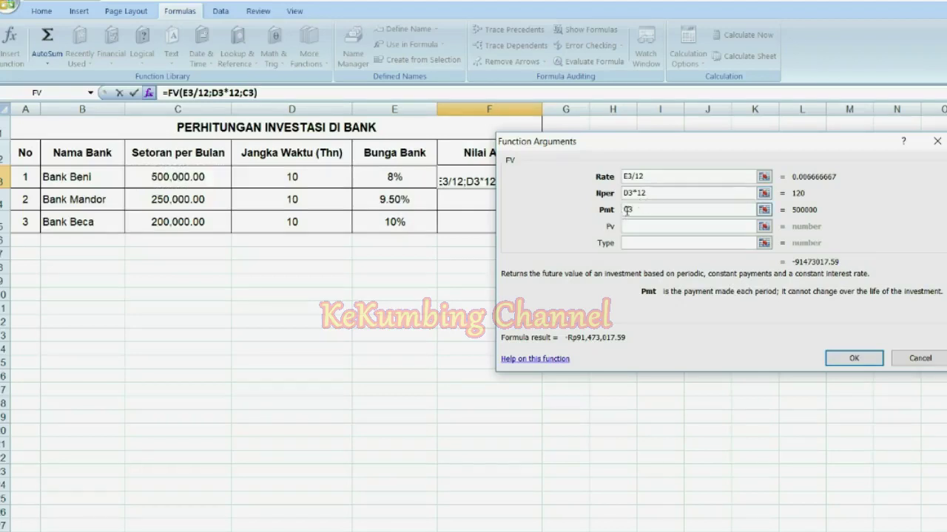
key(Home)
text(-)
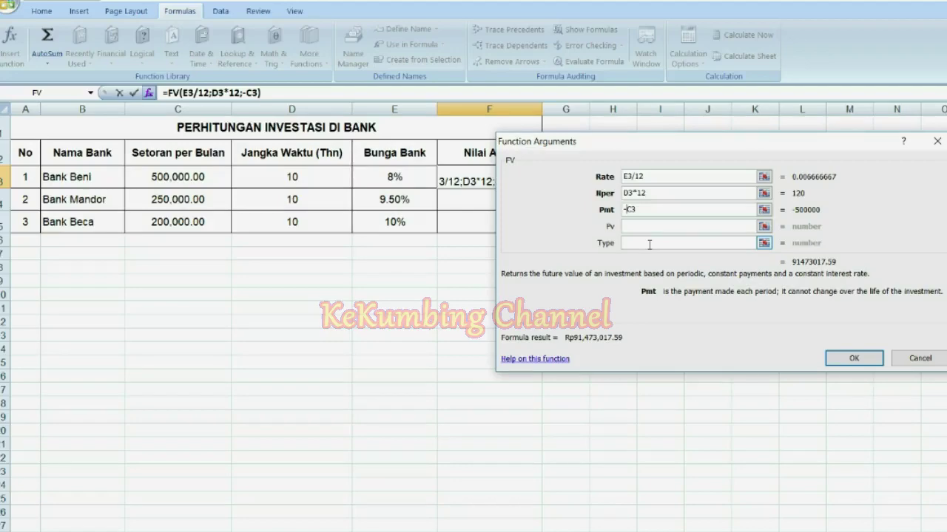
click(853, 358)
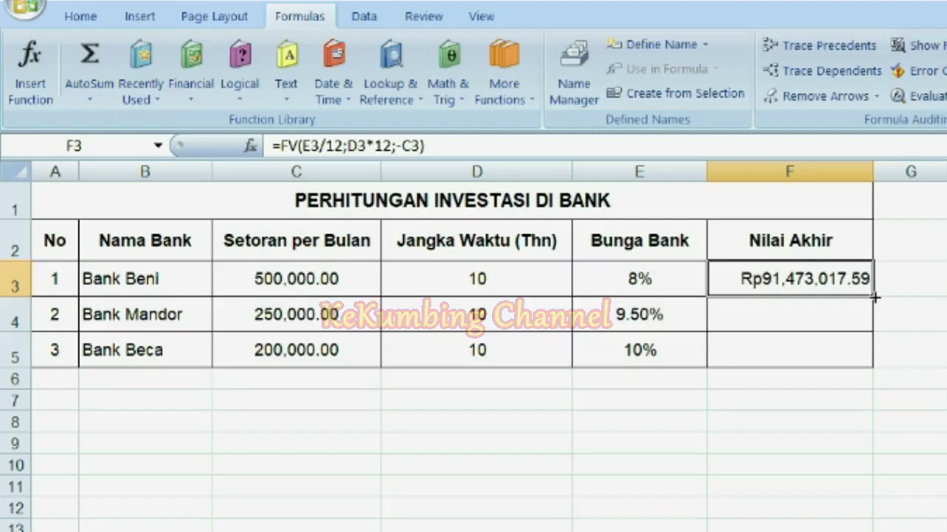
drag(874, 296, 872, 360)
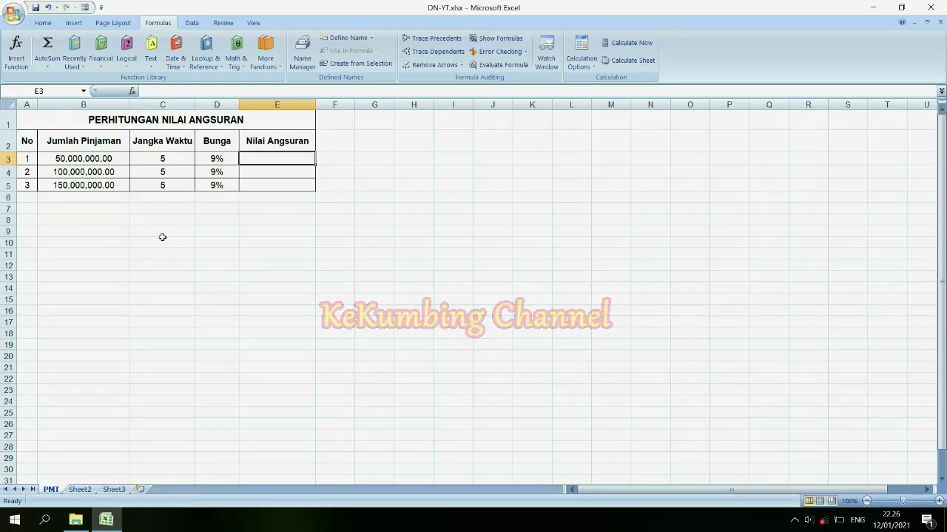
Review the loan table's Jumlah Pinjaman, Jangka Waktu, Bunga and Nilai Angsuran cells
click(164, 198)
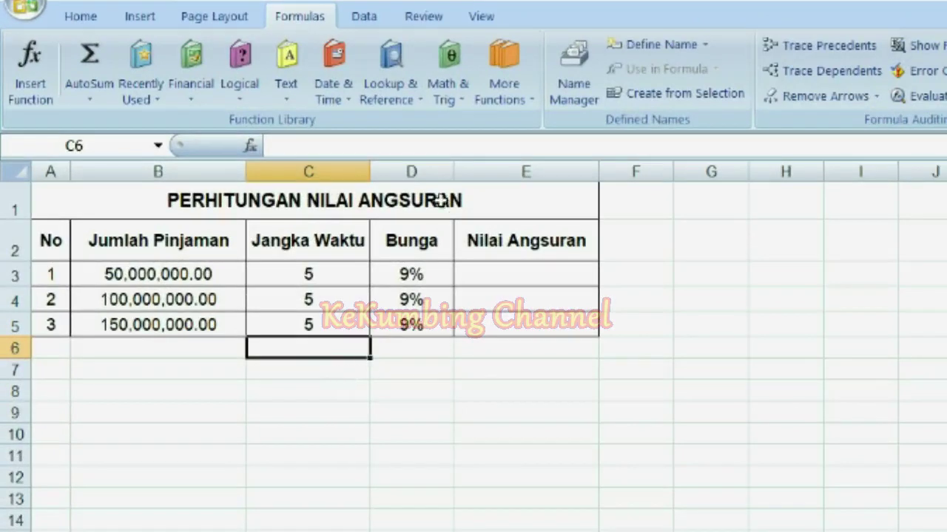
click(185, 275)
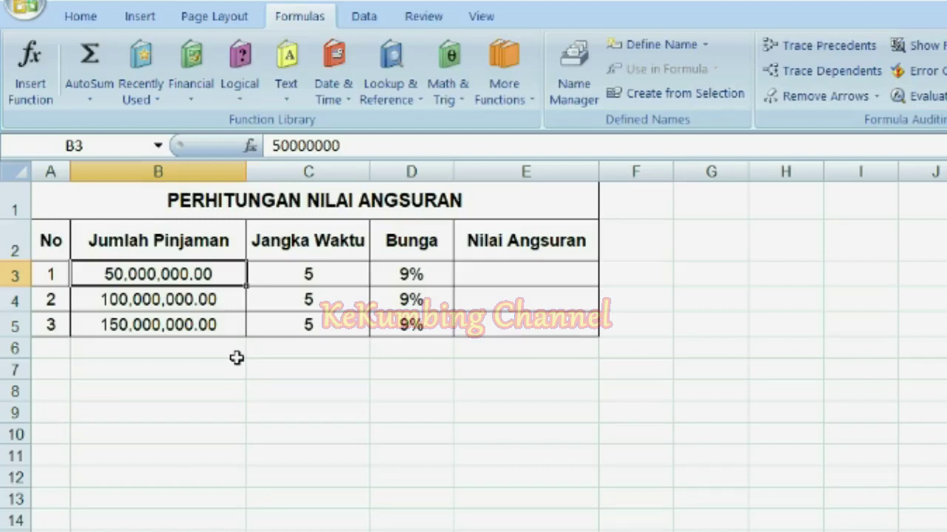
click(209, 303)
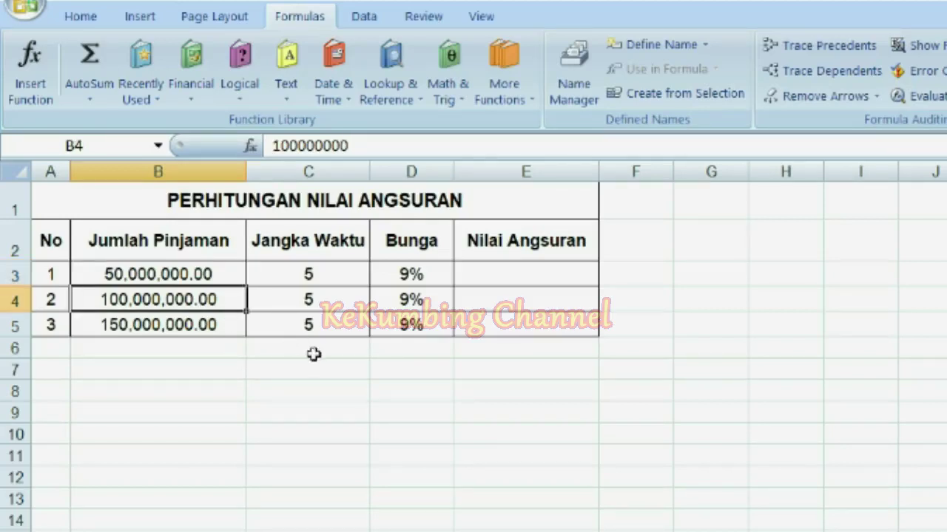
click(334, 302)
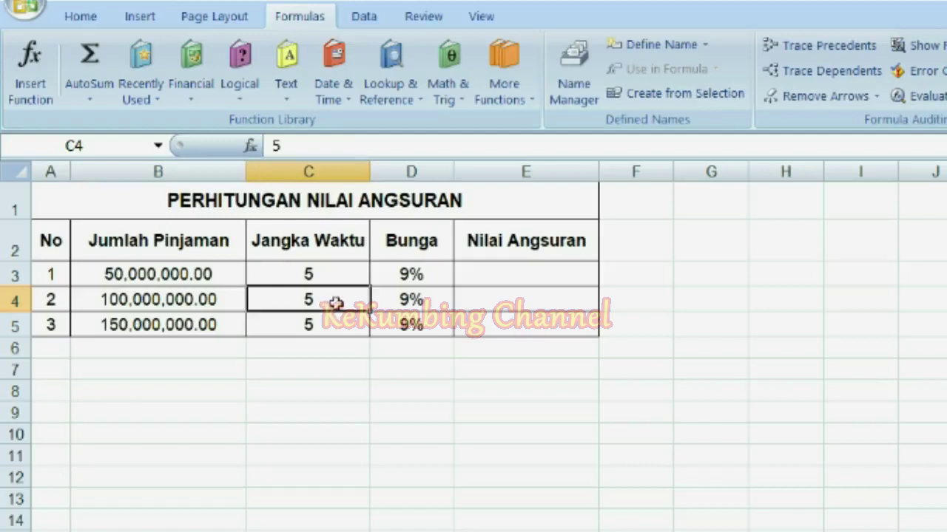
click(427, 303)
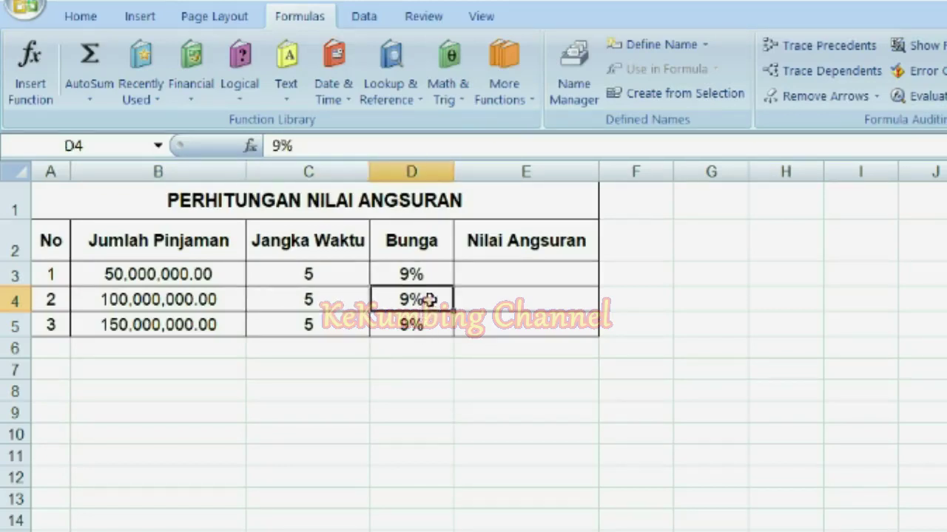
click(484, 302)
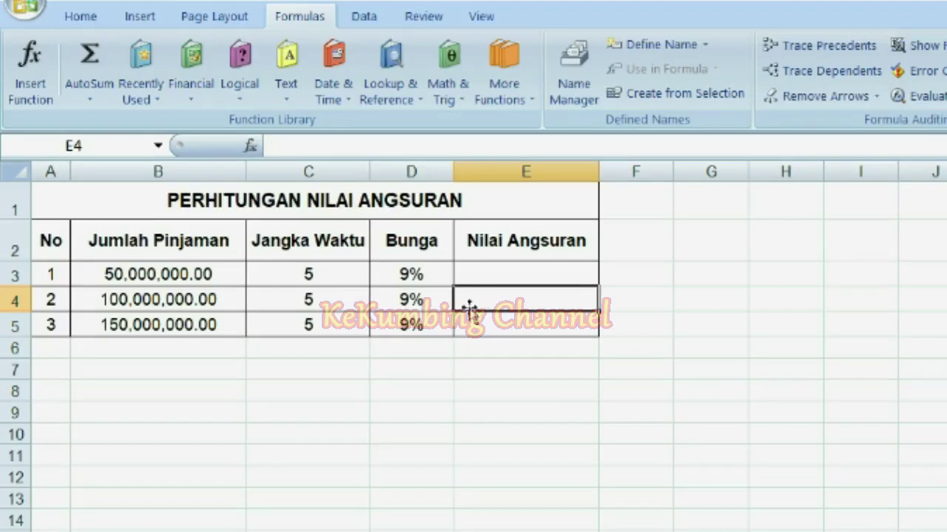
Insert the financial function PMT in E3, the Nilai Angsuran cell for the first loan
click(508, 275)
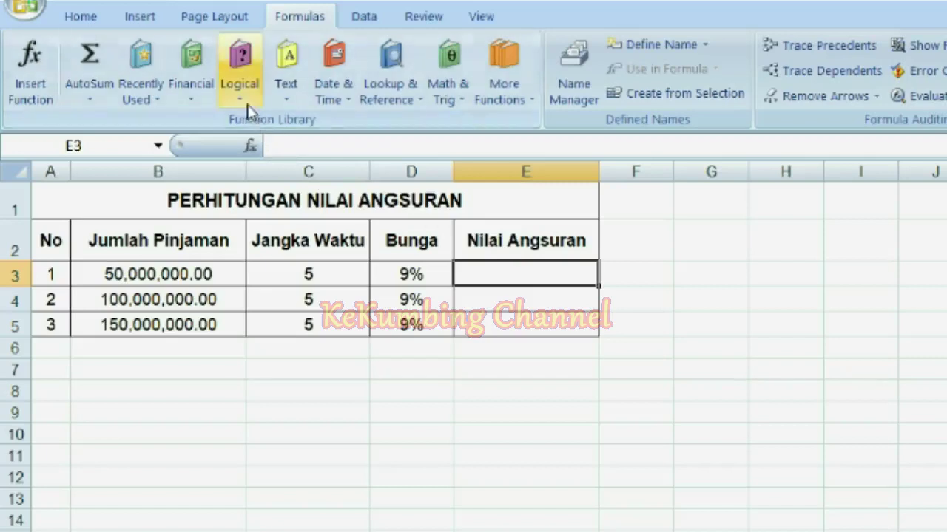
click(197, 109)
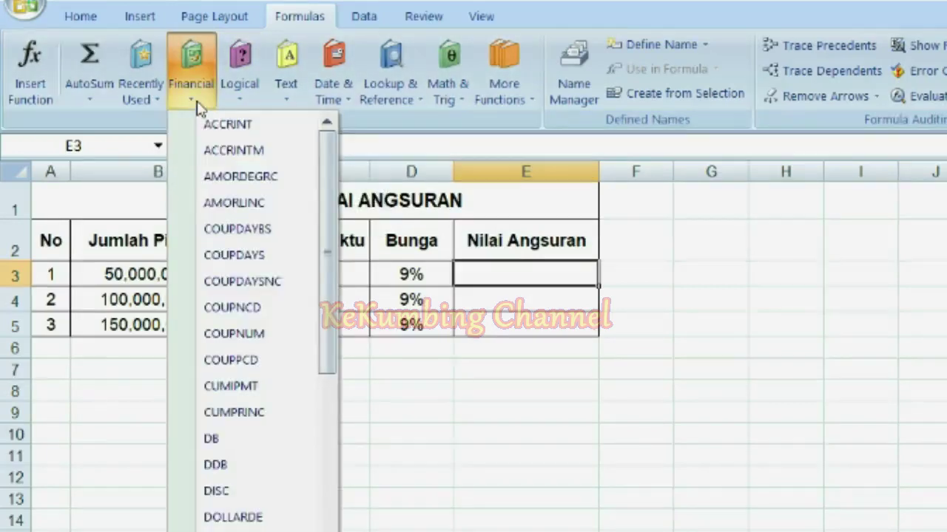
scroll(153, 361, down, 5)
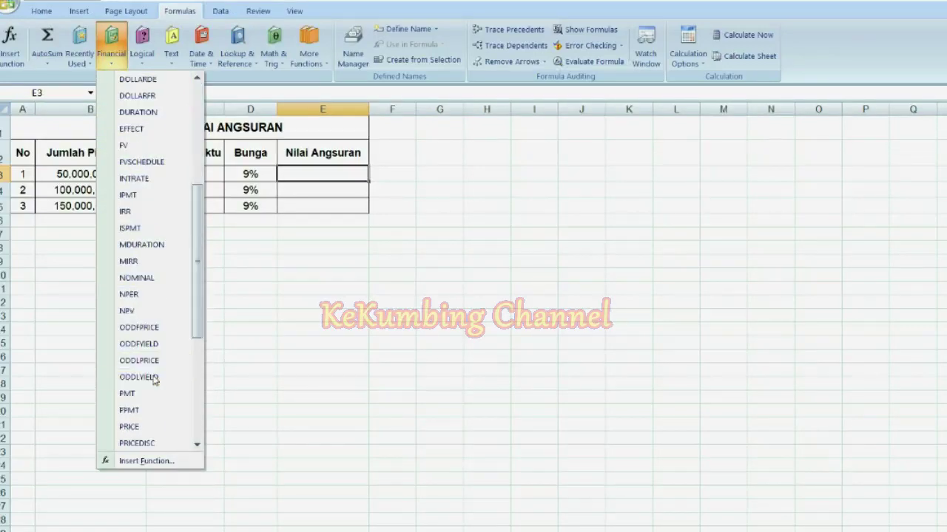
click(144, 396)
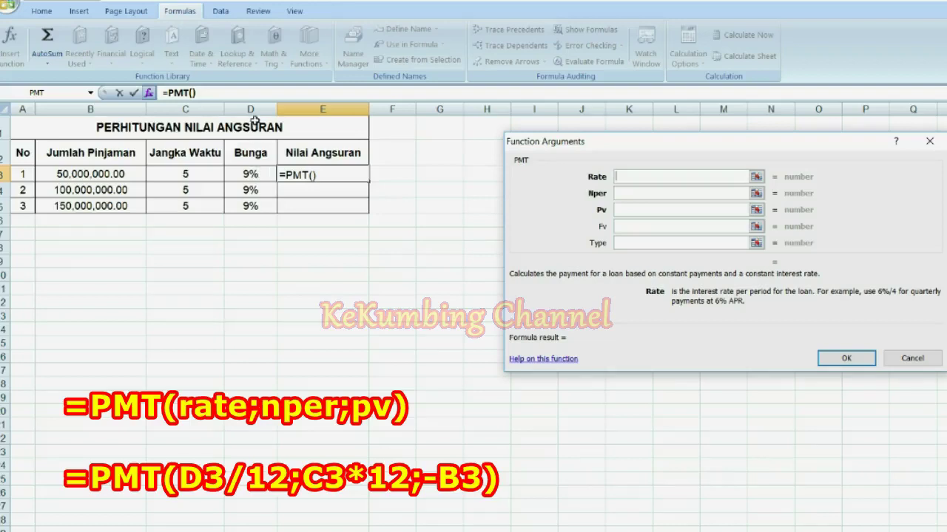
Set the PMT function's Rate argument to D3/12 and its Nper argument to C3*12
click(254, 174)
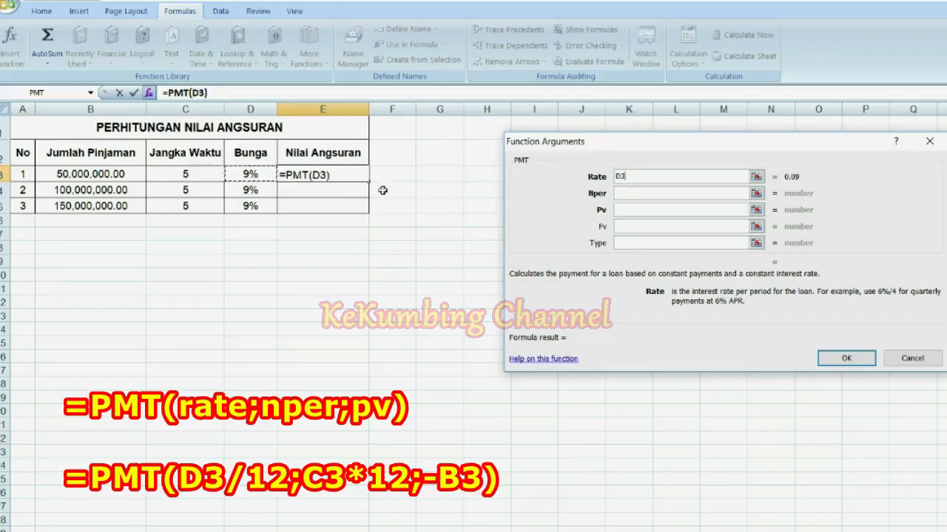
text(/)
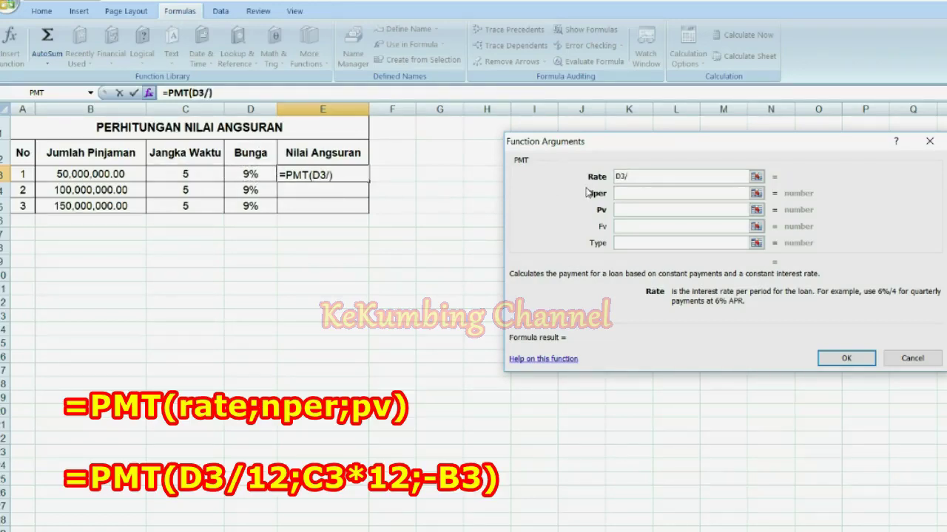
text(12)
click(640, 193)
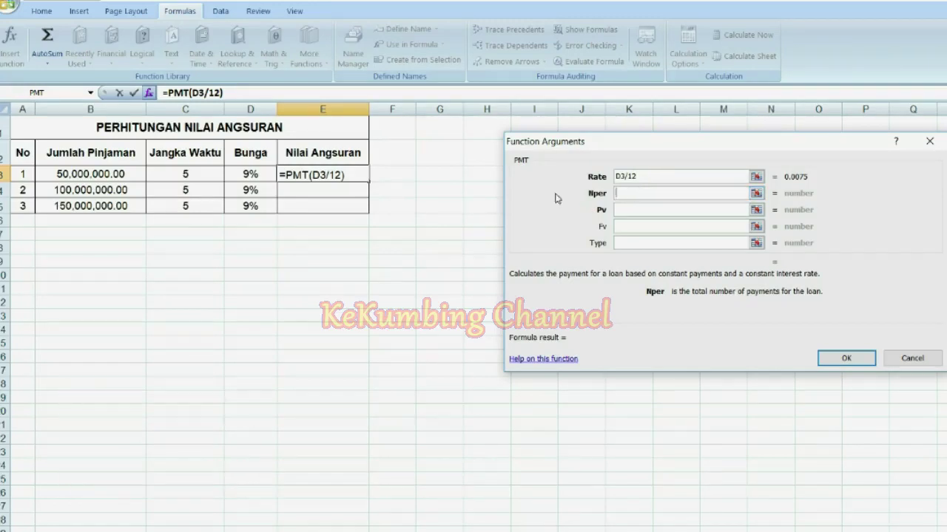
click(199, 174)
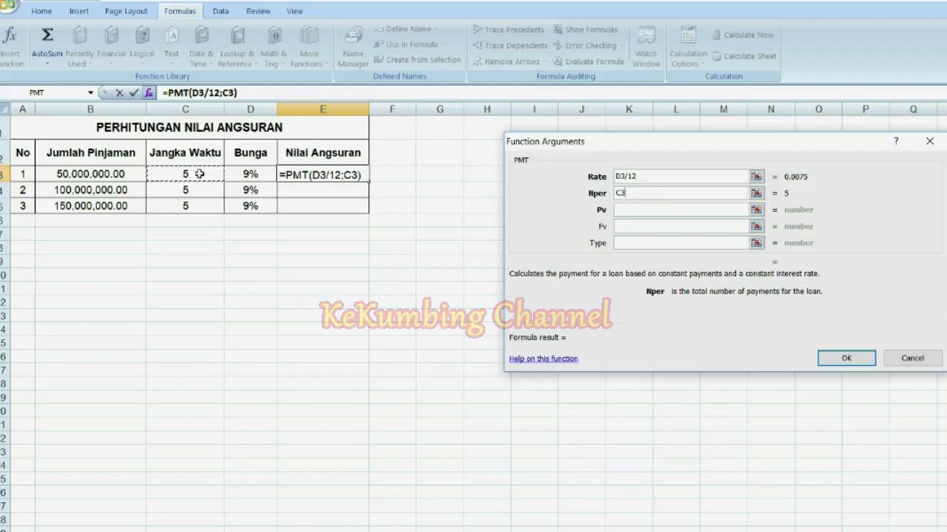
text(*12)
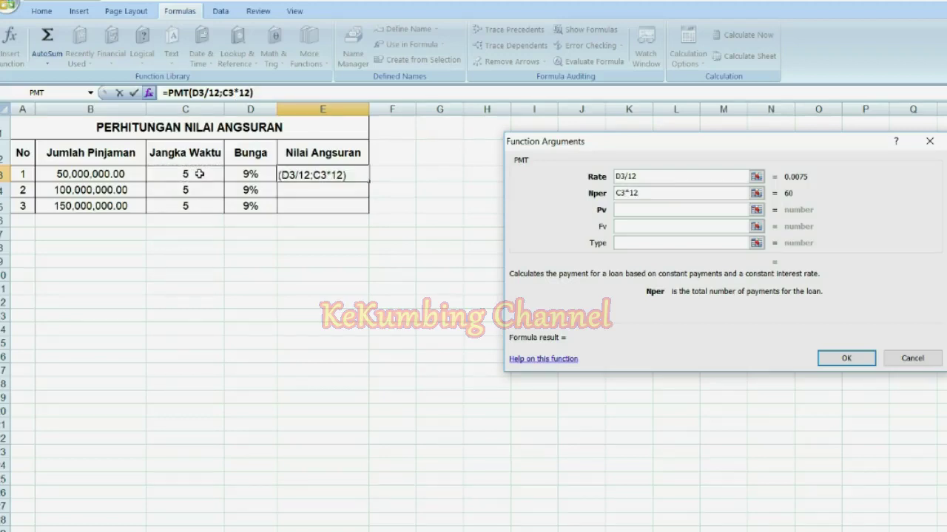
Set the PMT function's Pv argument to the negative loan amount, -B3
click(653, 209)
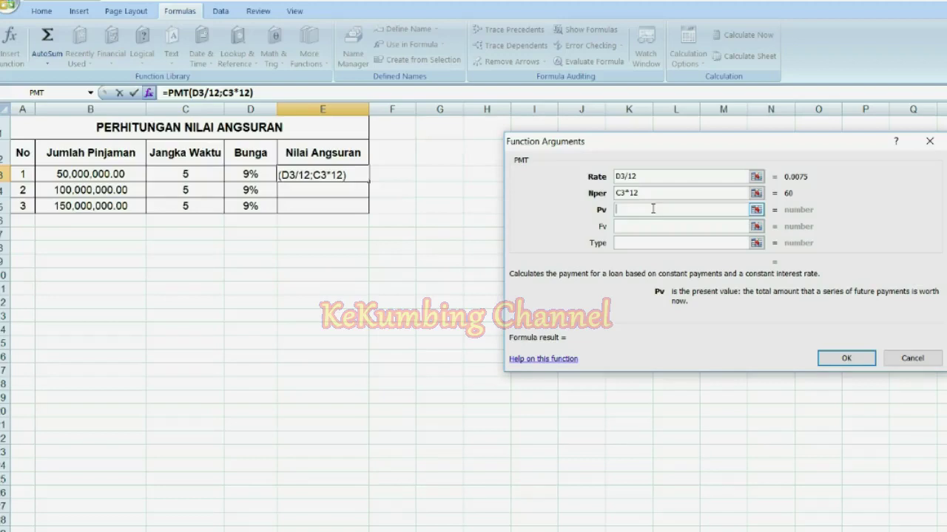
click(108, 175)
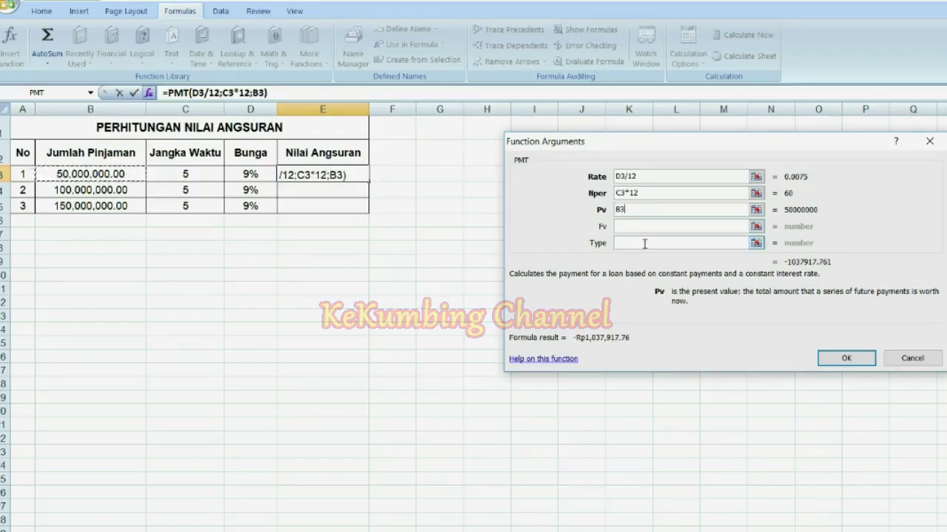
click(617, 210)
text(-)
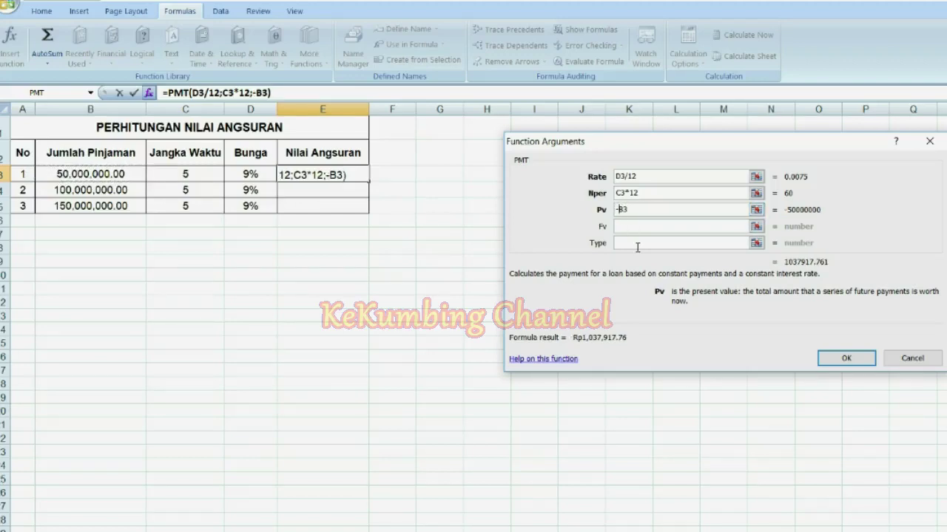
Accept the PMT function, fill the E3 formula down the Nilai Angsuran column to E5 and select E5
click(847, 359)
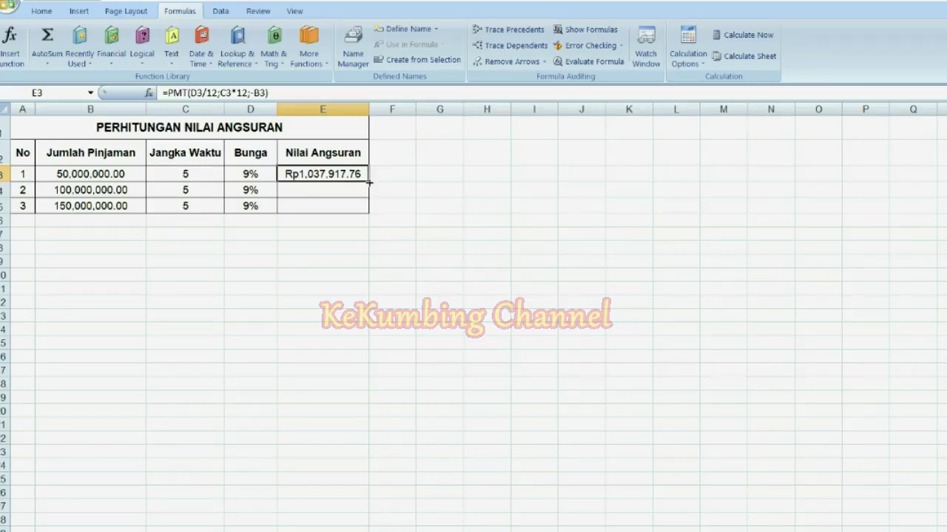
drag(368, 187, 371, 213)
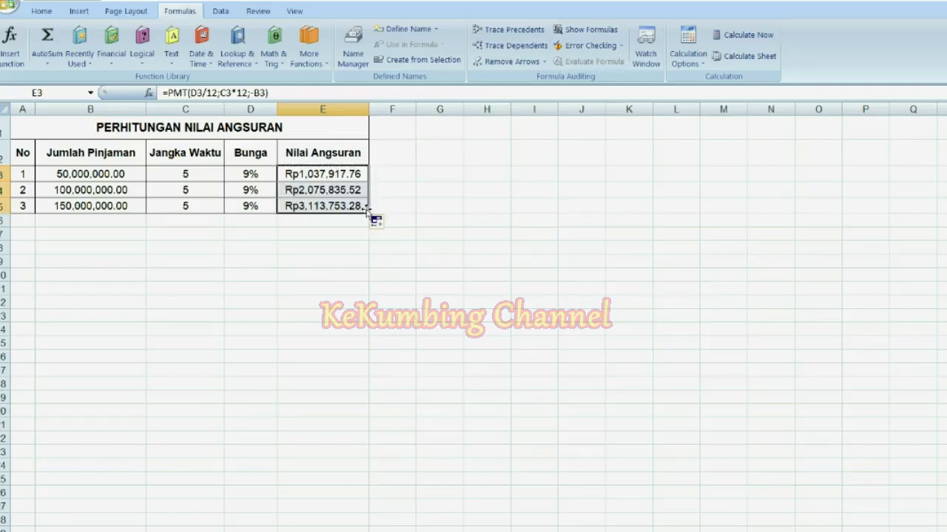
click(348, 206)
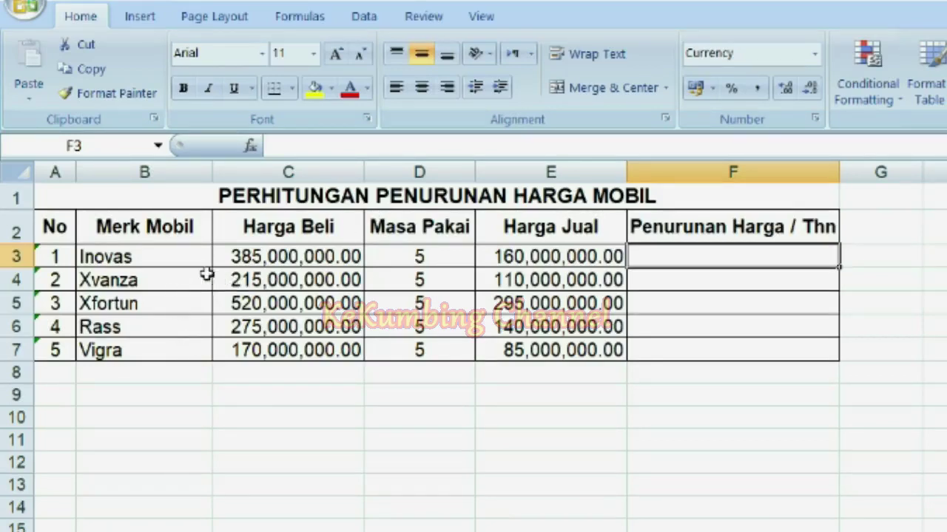
Review the Harga Beli, Masa Pakai and Harga Jual cells of the Inovas row
click(253, 255)
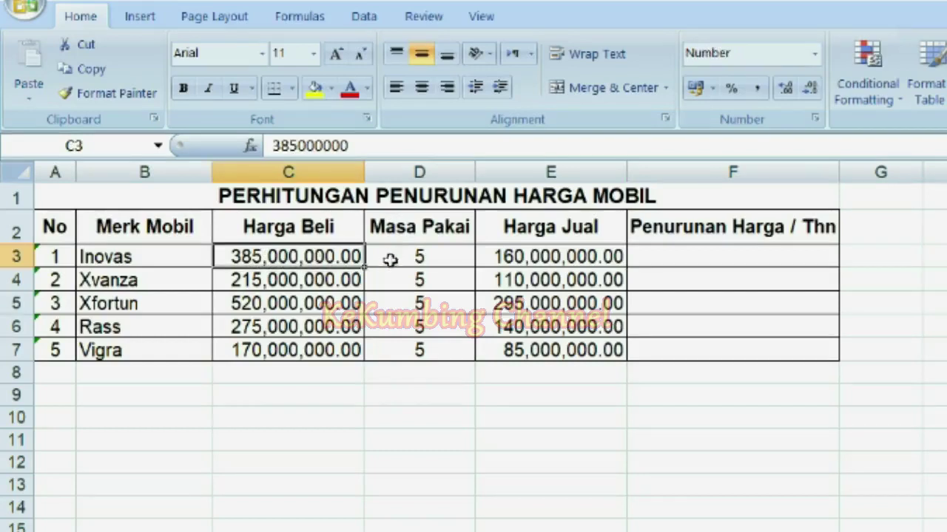
click(414, 259)
click(540, 255)
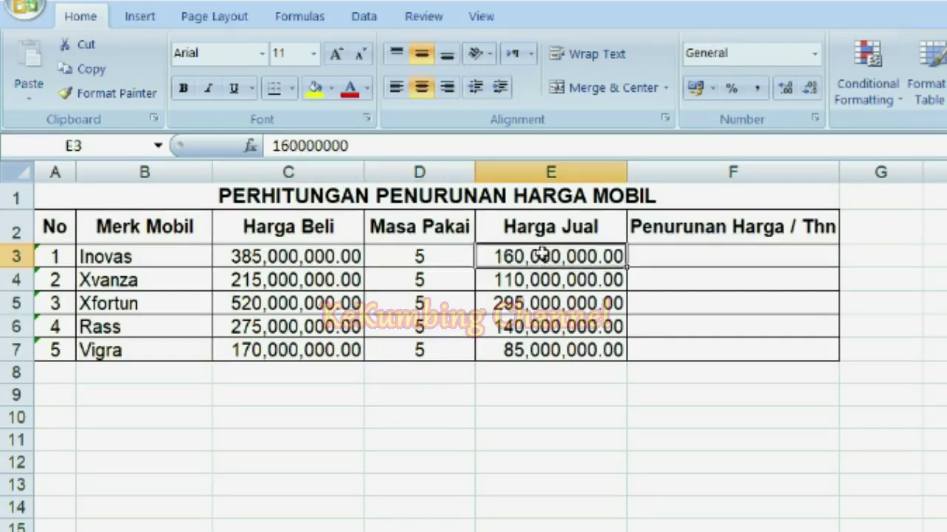
Insert the financial function SLN in F3, the Penurunan Harga / Thn cell for Inovas
click(667, 254)
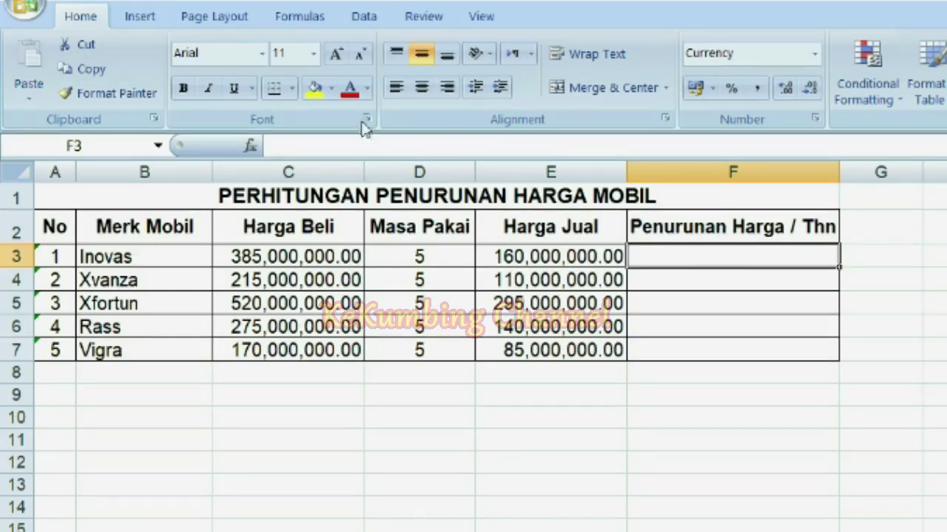
click(317, 22)
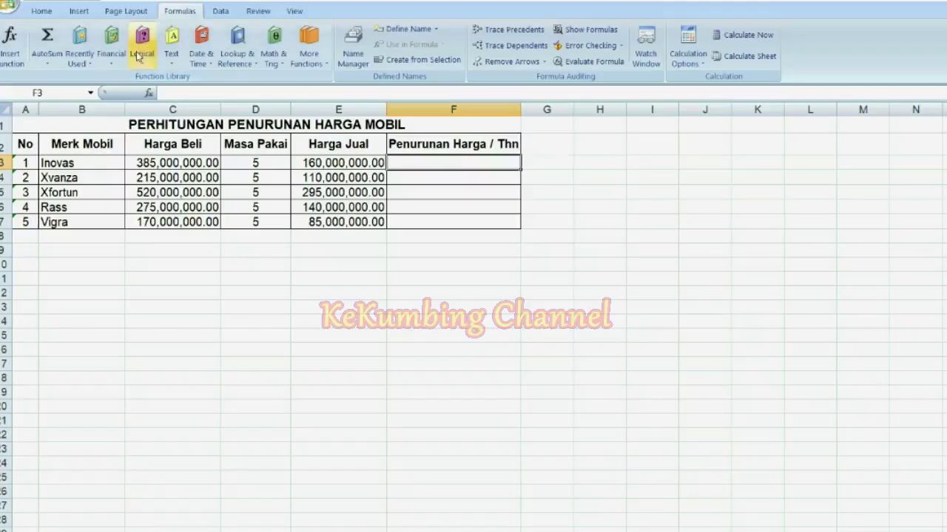
click(113, 66)
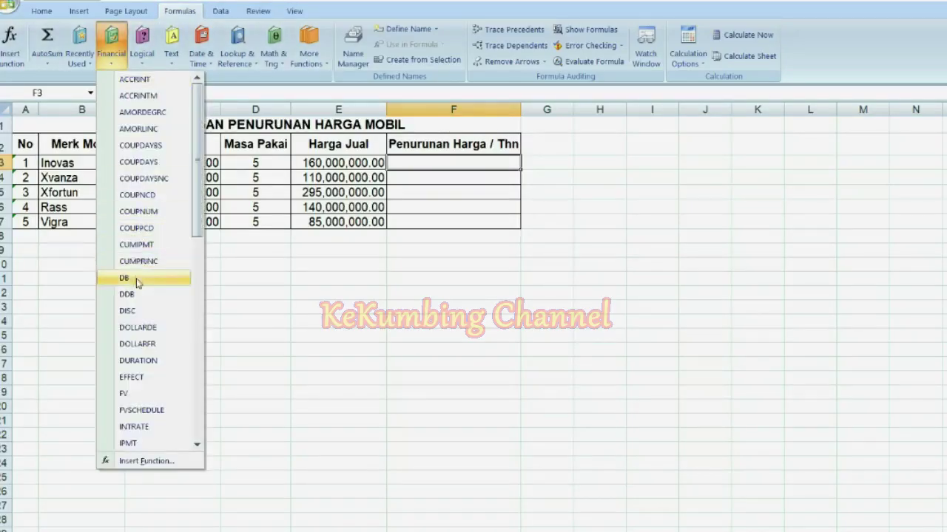
scroll(133, 290, down, 3)
scroll(135, 294, down, 7)
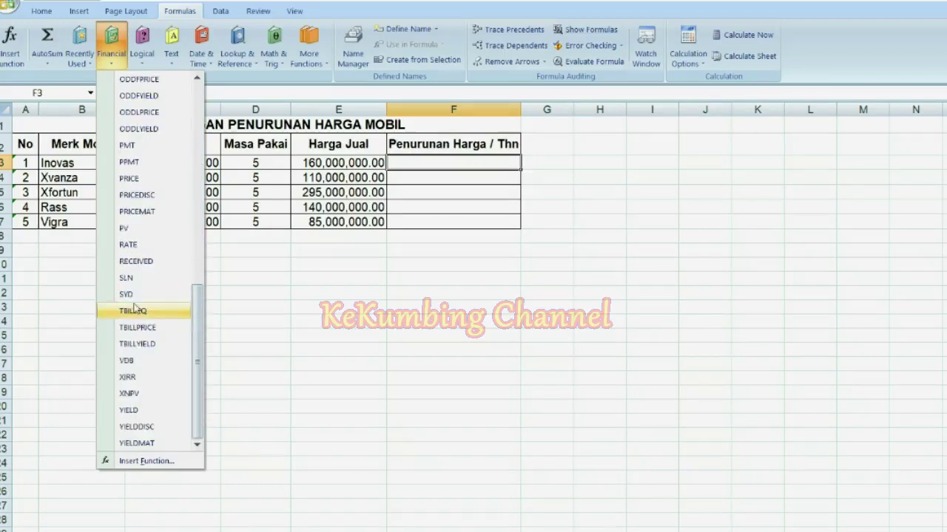
click(129, 278)
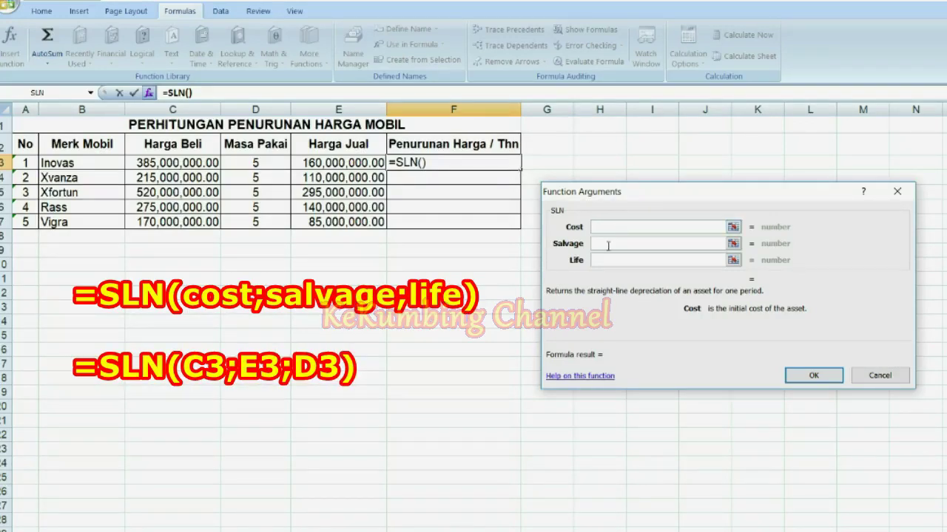
Set the SLN function's Cost argument to C3, its Salvage argument to E3 and its Life argument to D3
click(181, 165)
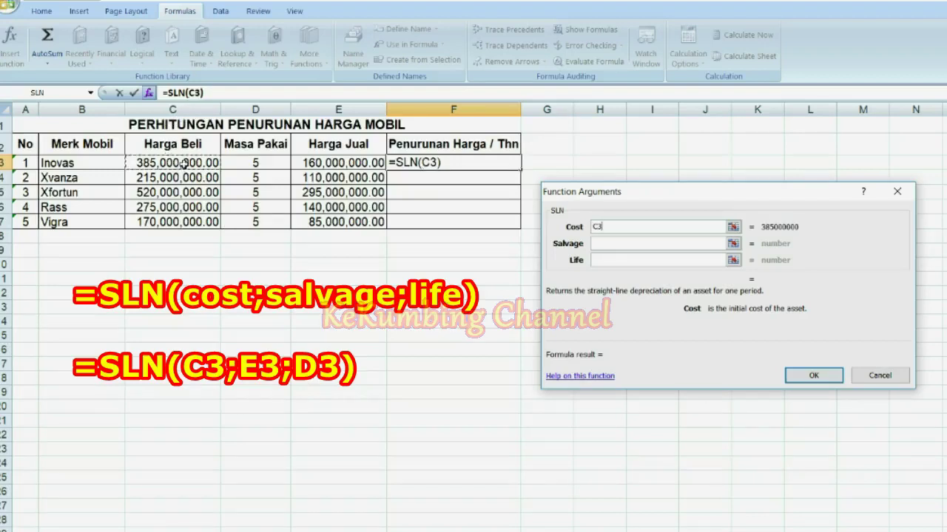
click(612, 244)
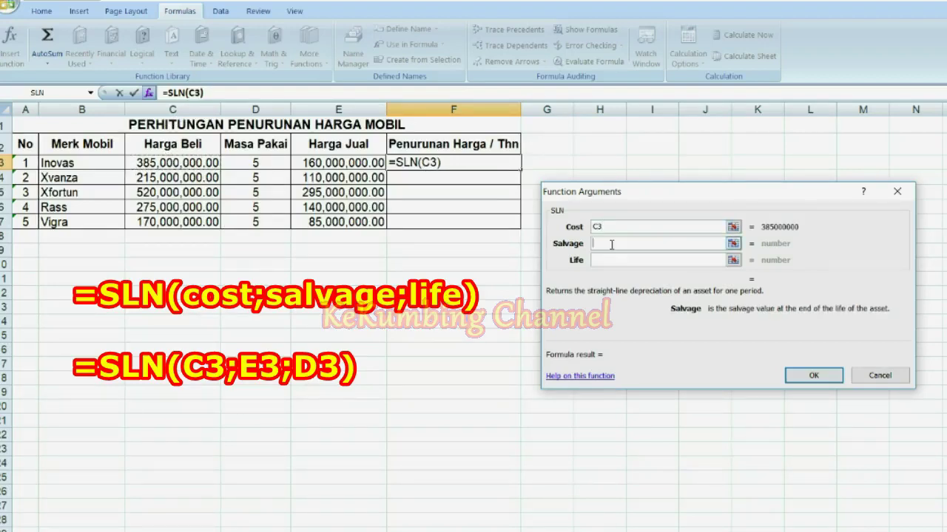
click(337, 162)
click(610, 259)
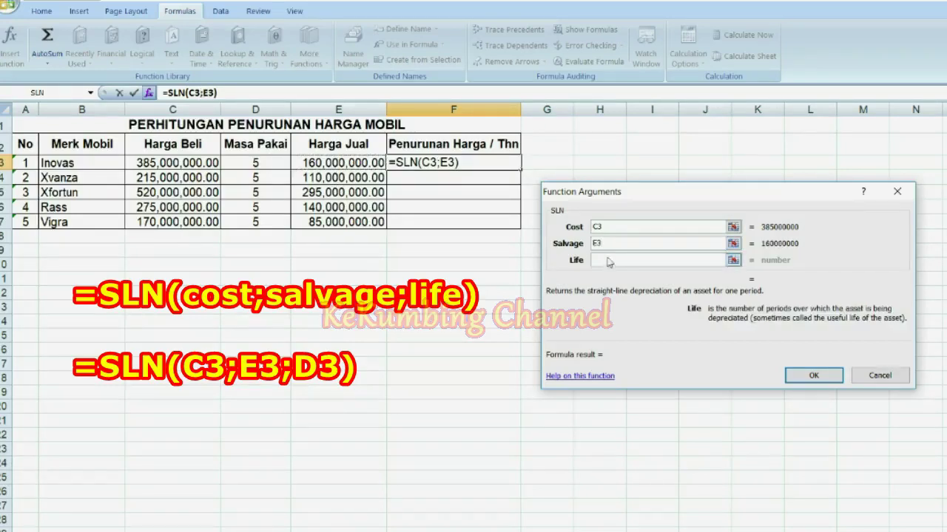
click(269, 161)
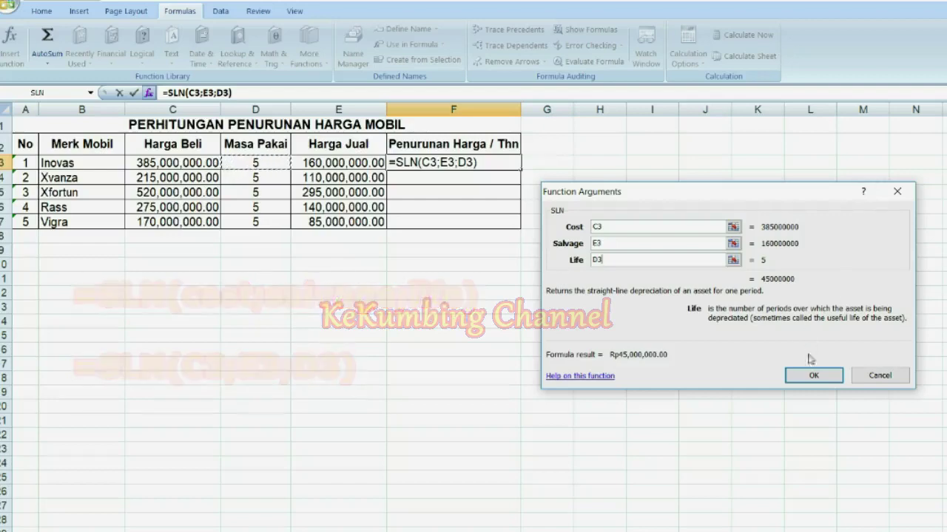
Accept the SLN function, fill the F3 formula down the Penurunan Harga / Thn column to F7 and select F8
click(814, 375)
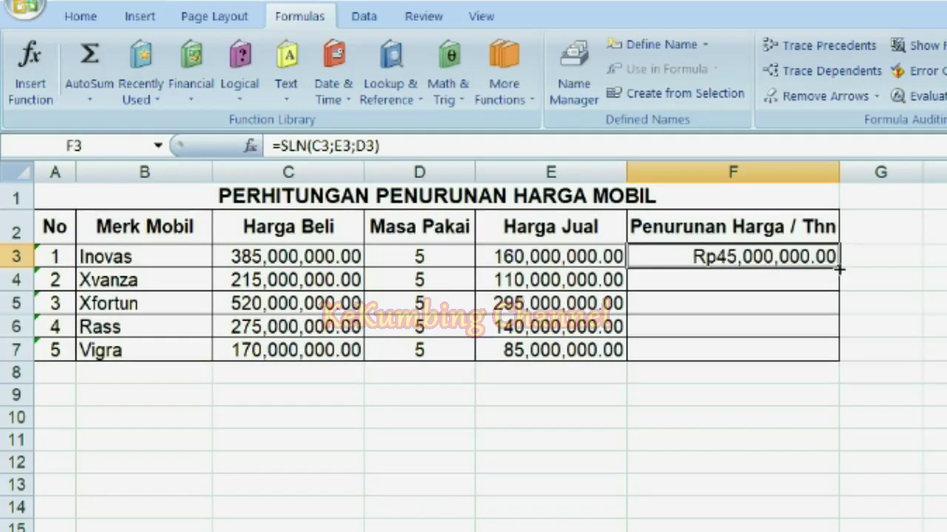
drag(839, 265, 828, 366)
click(803, 373)
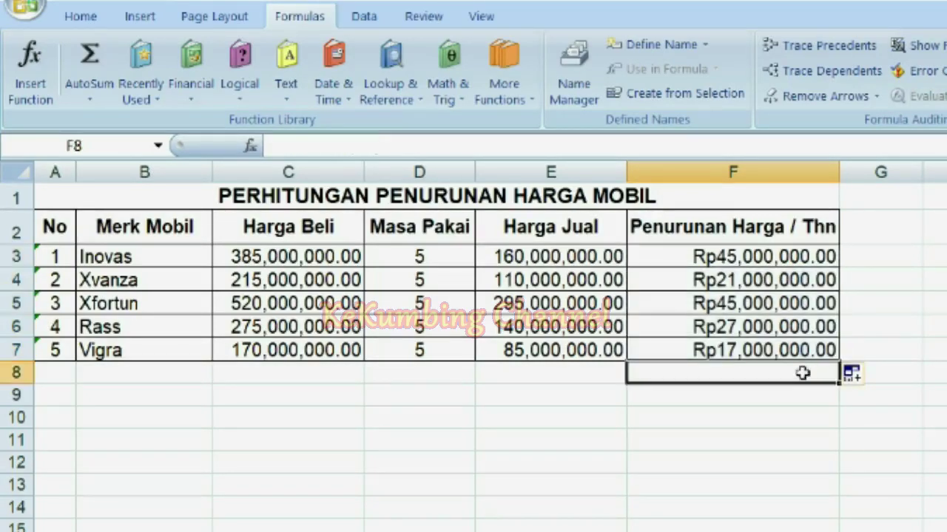